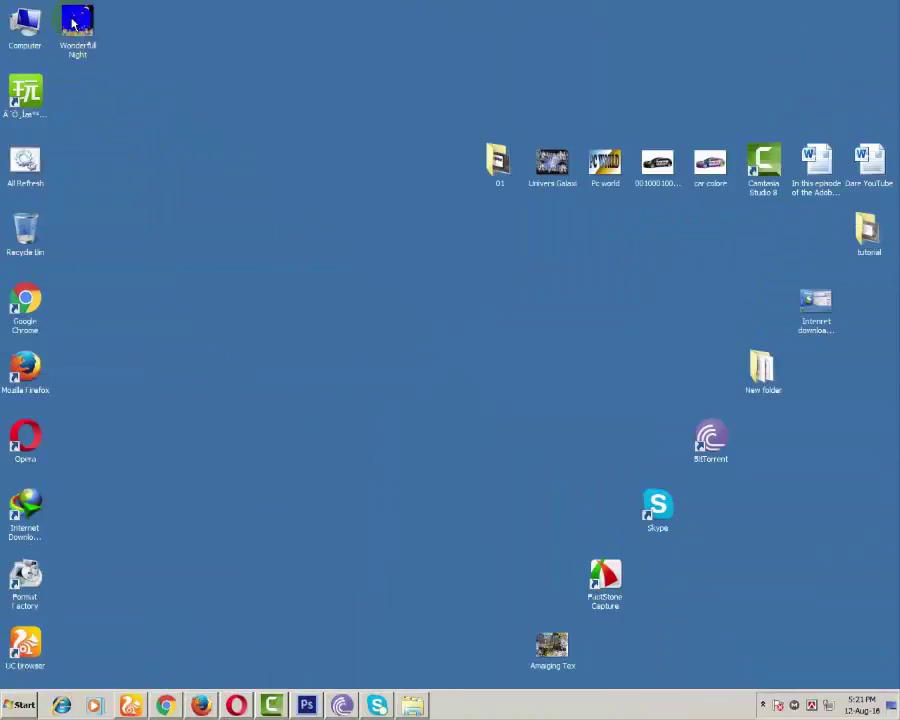
# - Preview the Wonderfull Night picture, then return to Photoshop
pyautogui.doubleClick(73, 22)
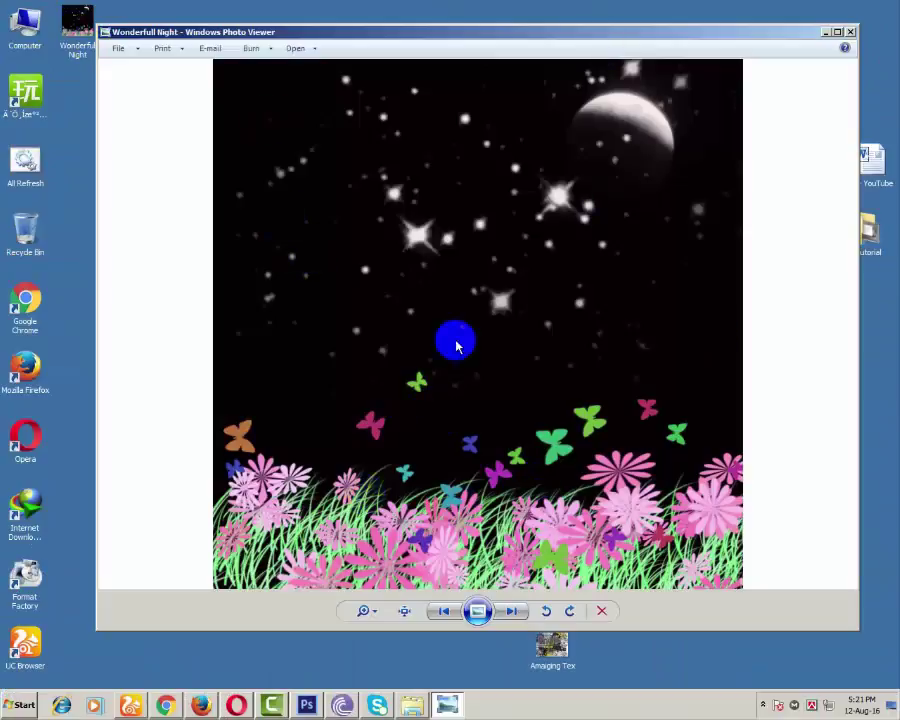
pyautogui.click(851, 34)
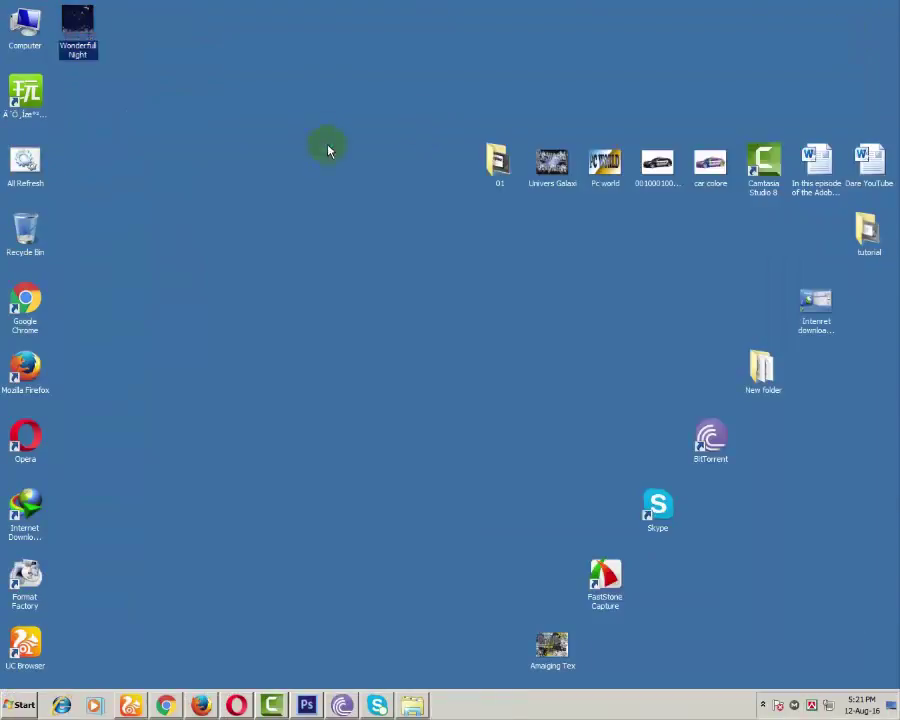
pyautogui.click(306, 705)
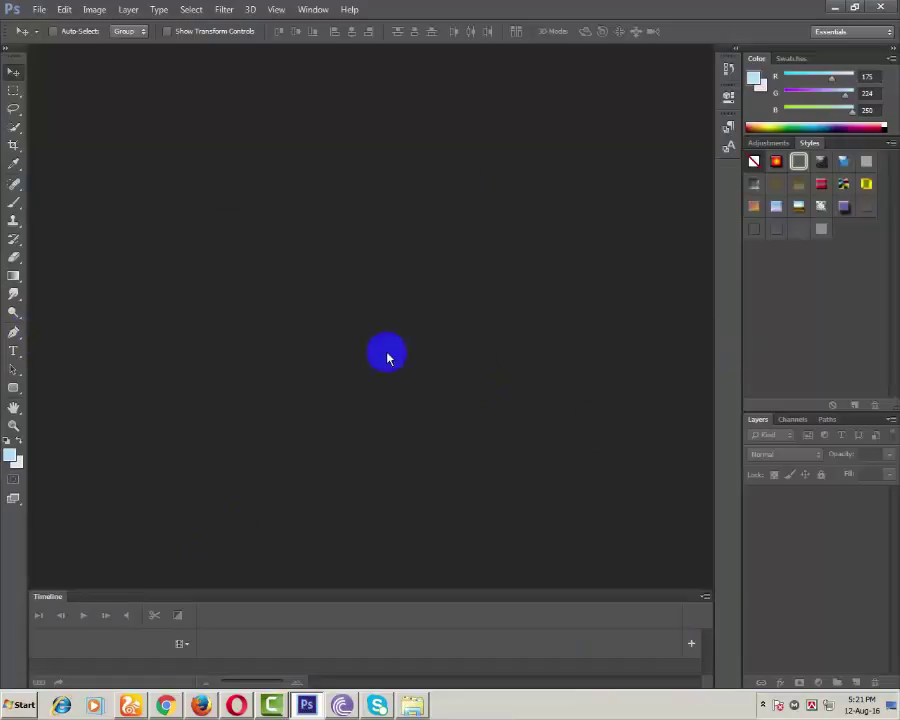
# - Create a new 1200 × 900 px, 72 ppi RGB document with a white background
pyautogui.click(42, 11)
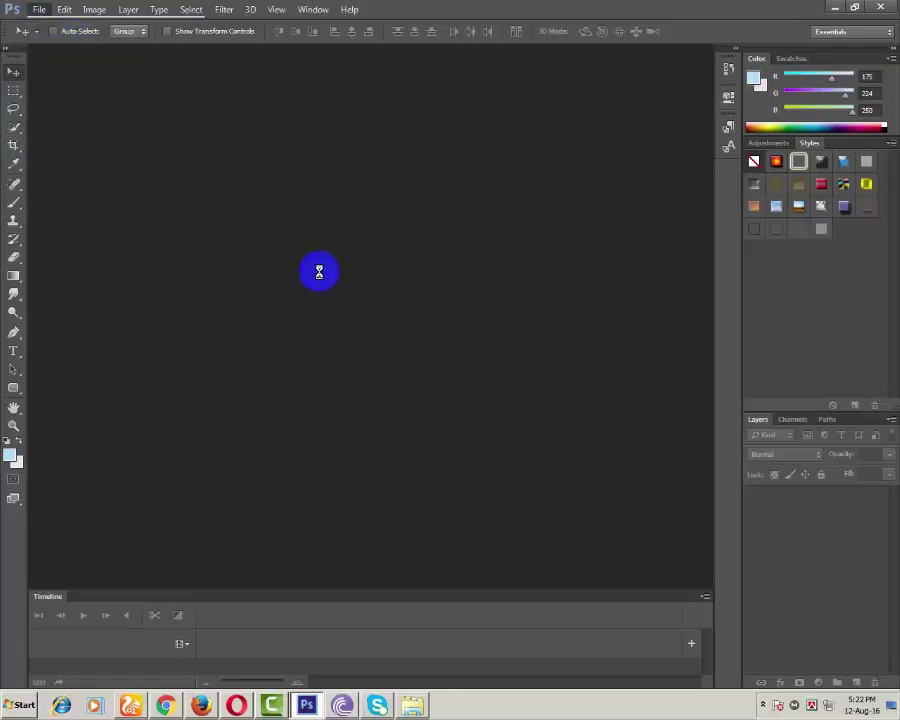
pyautogui.hotkey('ctrl', 'n')
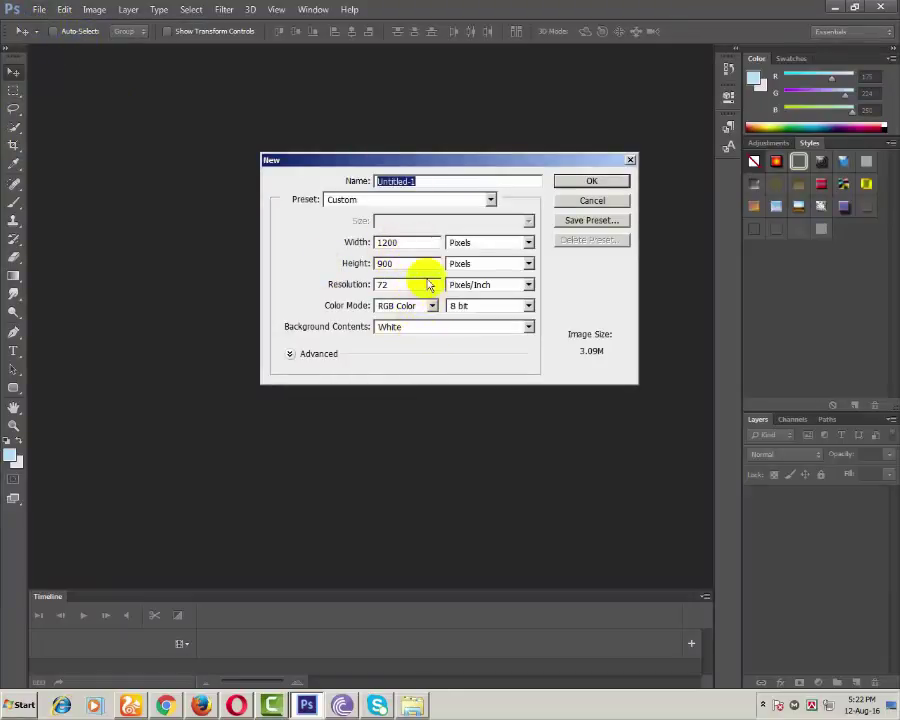
pyautogui.click(421, 330)
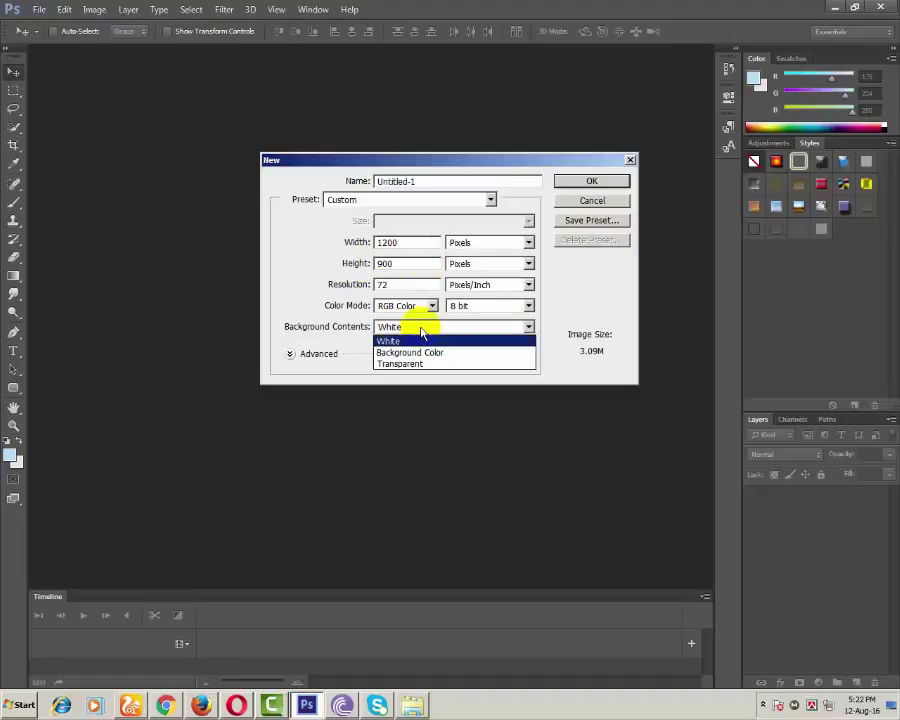
pyautogui.click(421, 330)
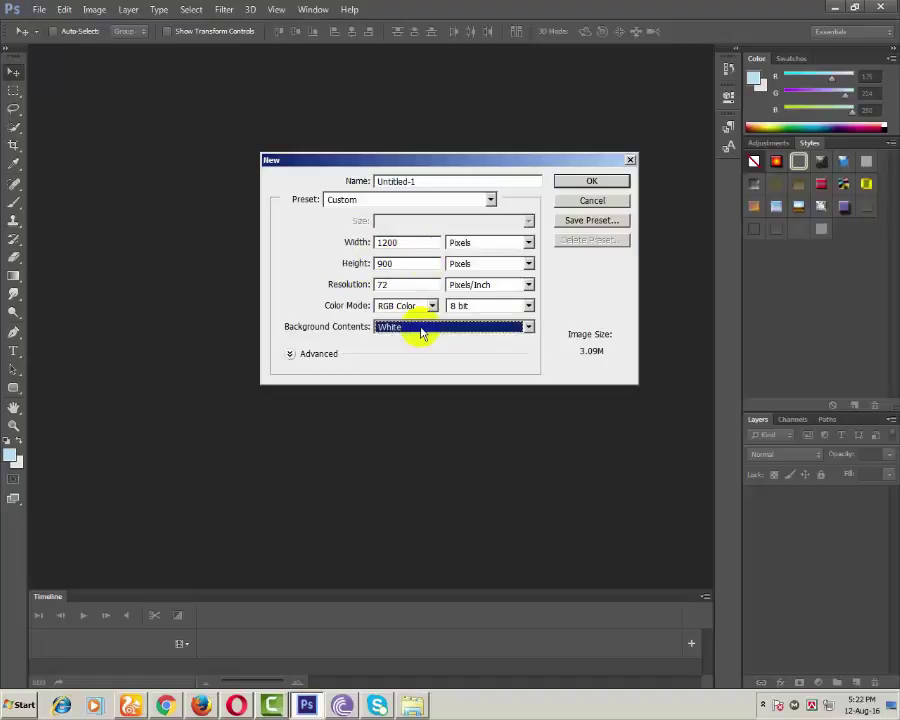
pyautogui.click(593, 182)
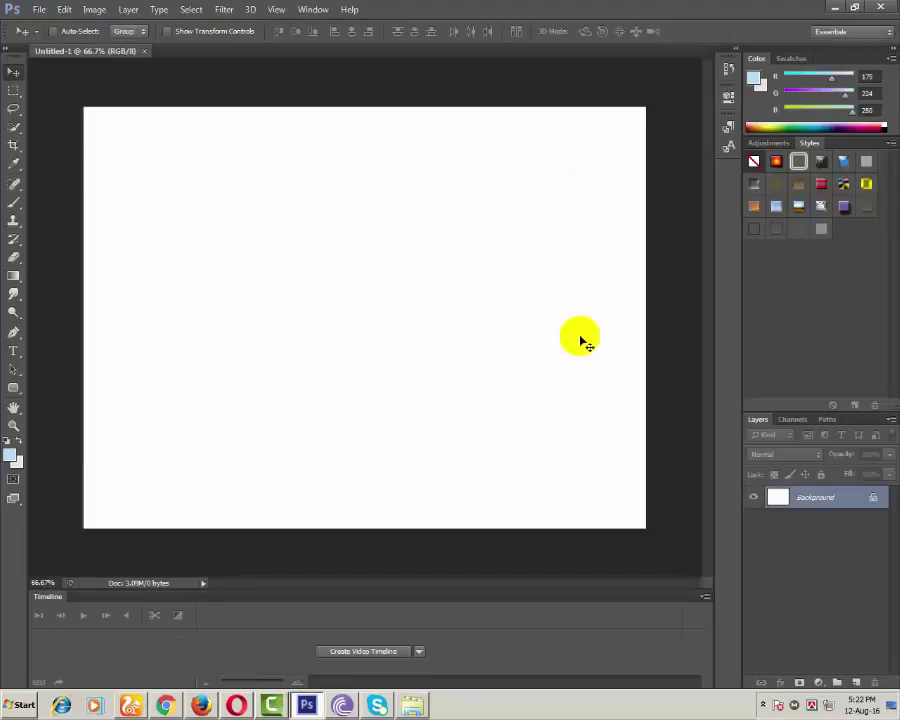
# - Unlock the Background as Layer 0 and make a duplicate named Layer 0 copy
pyautogui.doubleClick(852, 497)
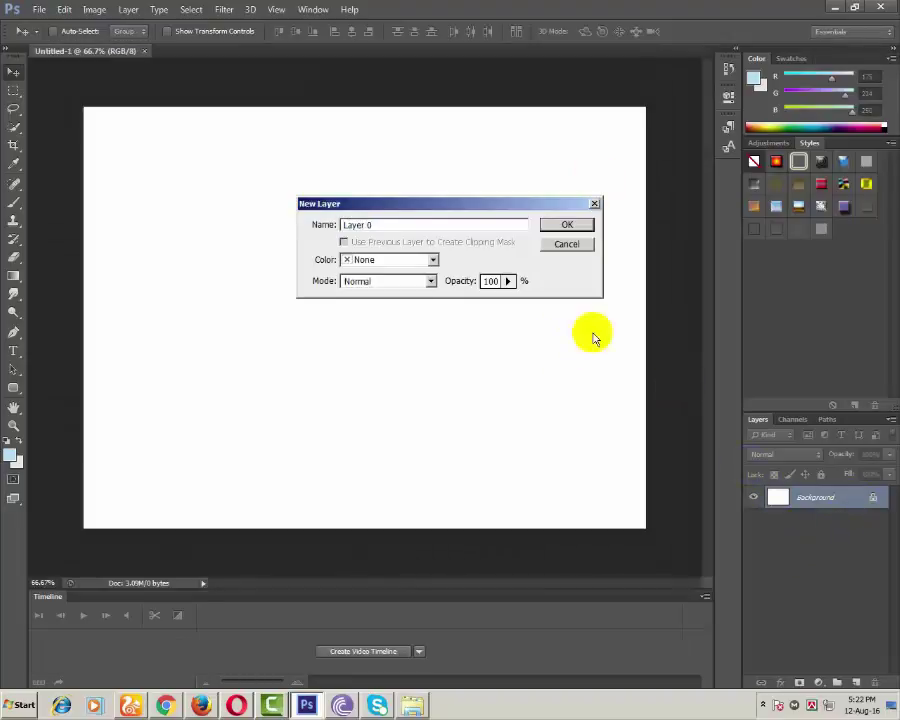
pyautogui.click(585, 224)
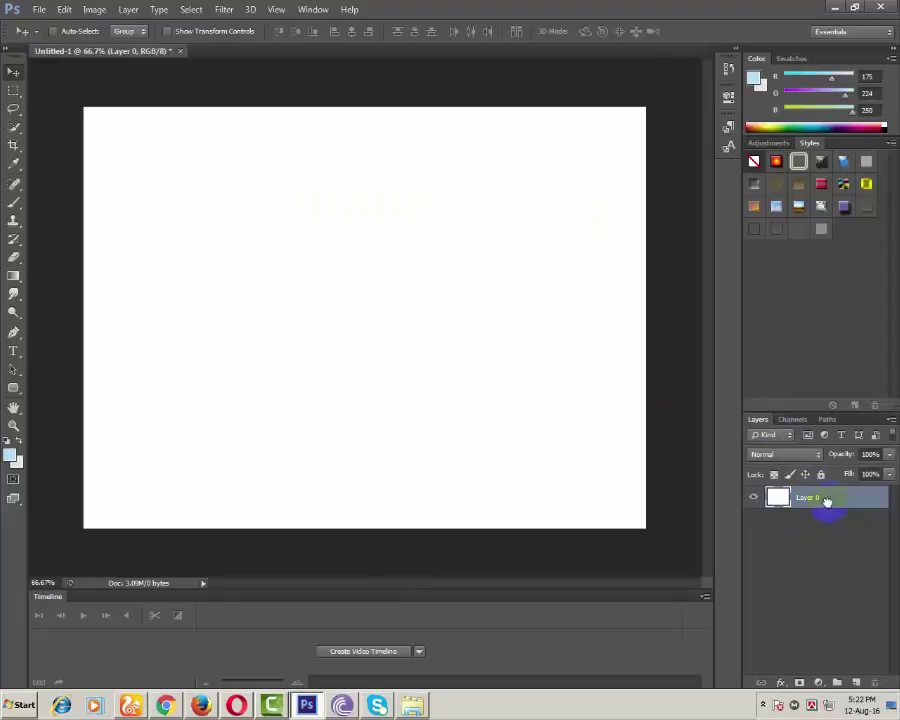
pyautogui.click(855, 678)
pyautogui.moveTo(857, 681); pyautogui.dragTo(857, 681)
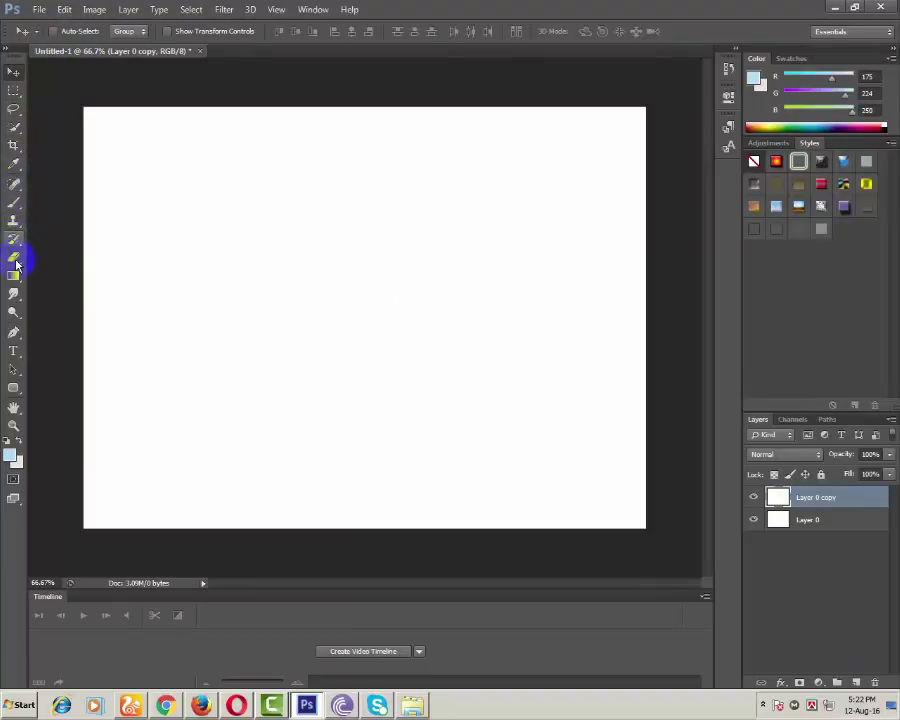
# - Select the Brush tool and browse the brush preset picker for a leafy brush
pyautogui.click(13, 202)
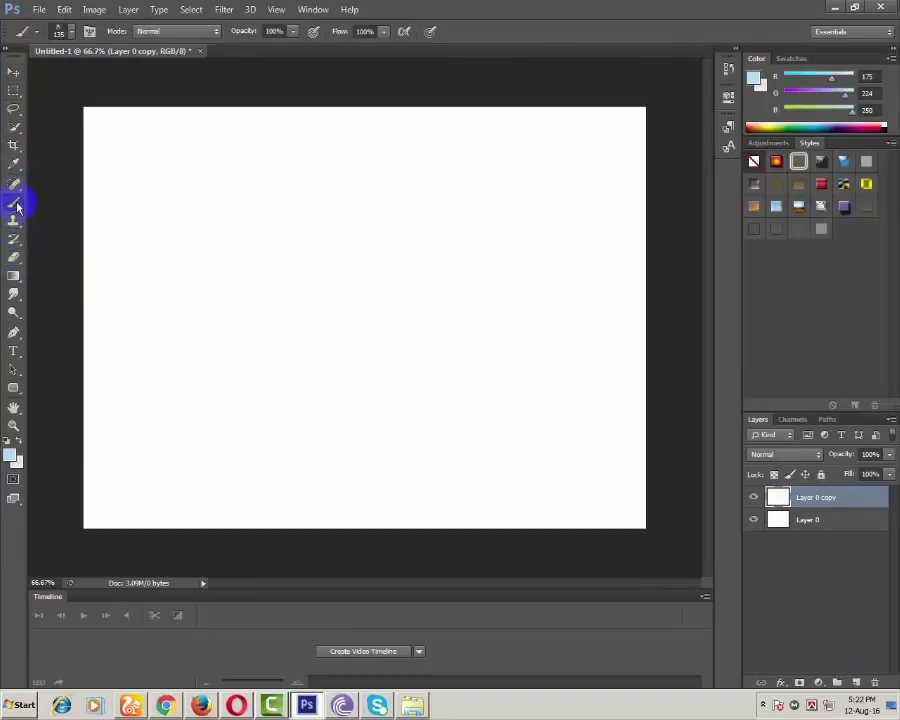
pyautogui.click(73, 33)
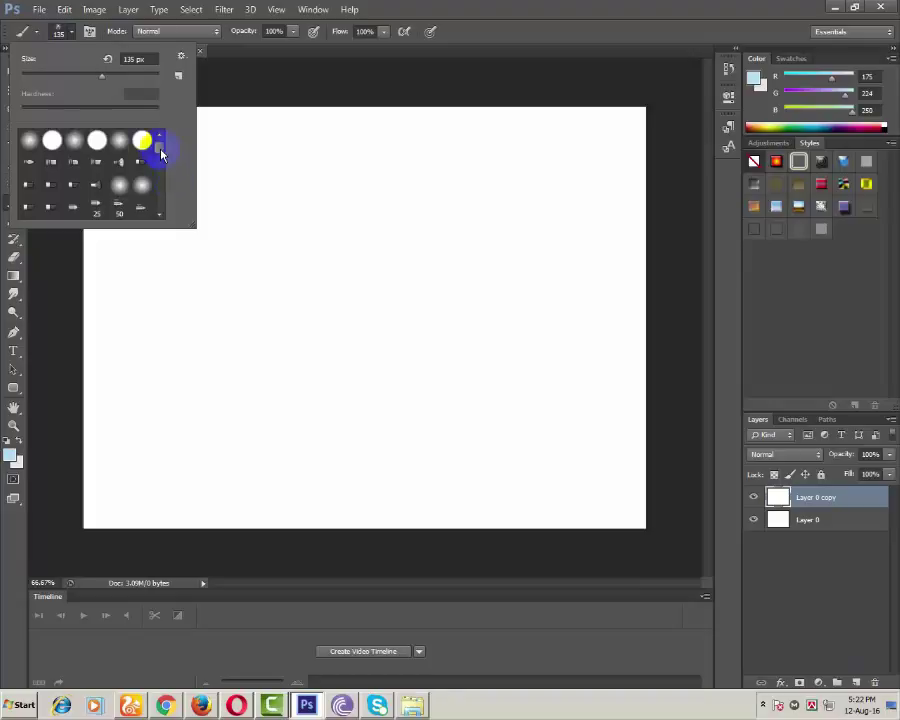
pyautogui.moveTo(160, 150); pyautogui.dragTo(159, 190)
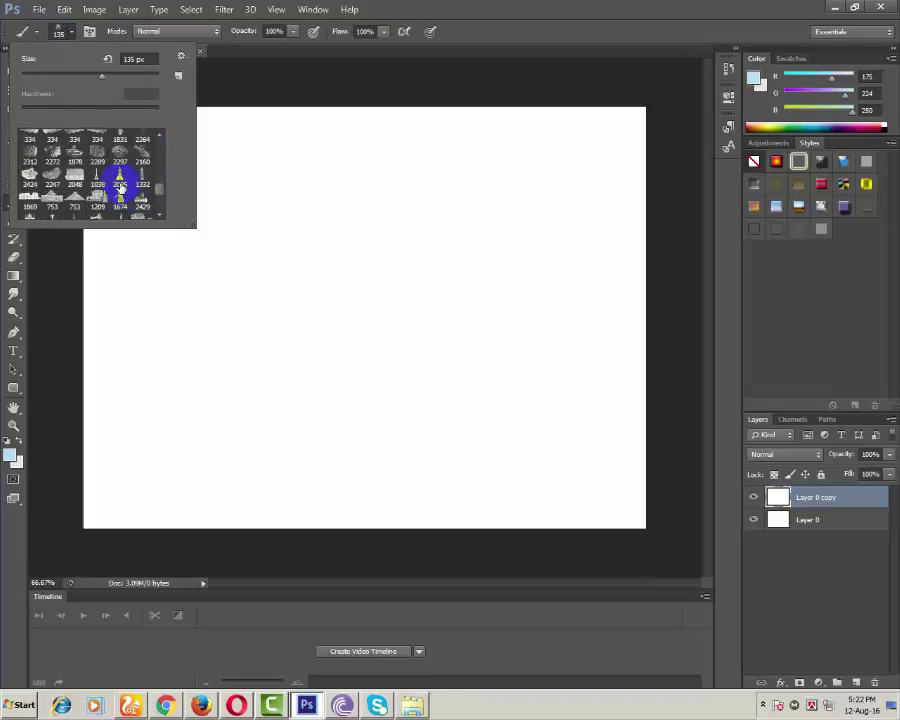
pyautogui.scroll(1, 119, 187)
pyautogui.scroll(1, 119, 187)
pyautogui.scroll(1, 119, 187)
pyautogui.scroll(1, 119, 187)
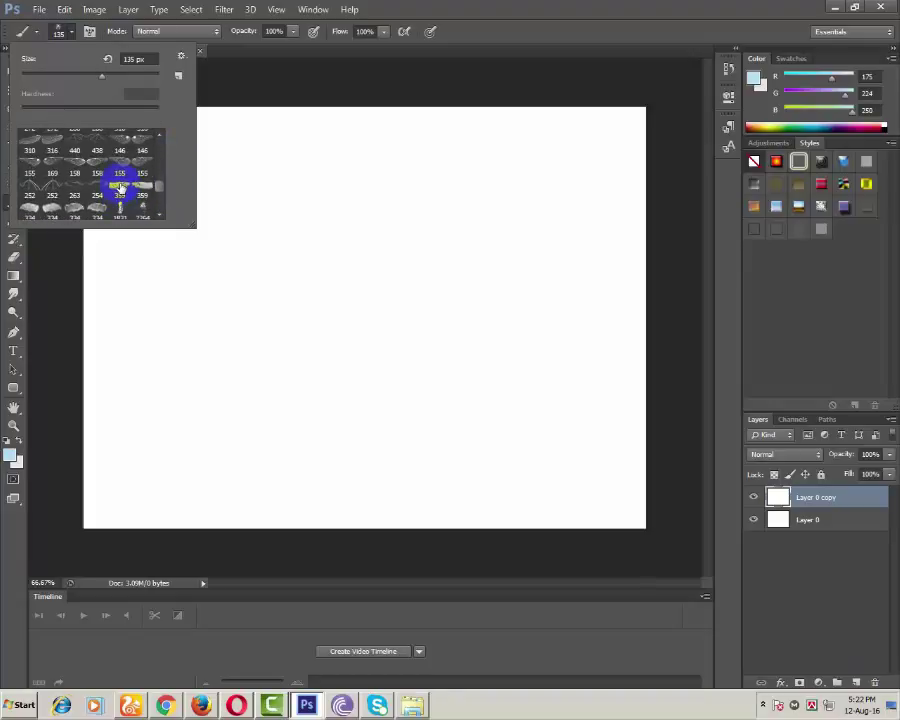
pyautogui.scroll(1, 119, 187)
pyautogui.scroll(1, 119, 187)
pyautogui.scroll(2, 119, 187)
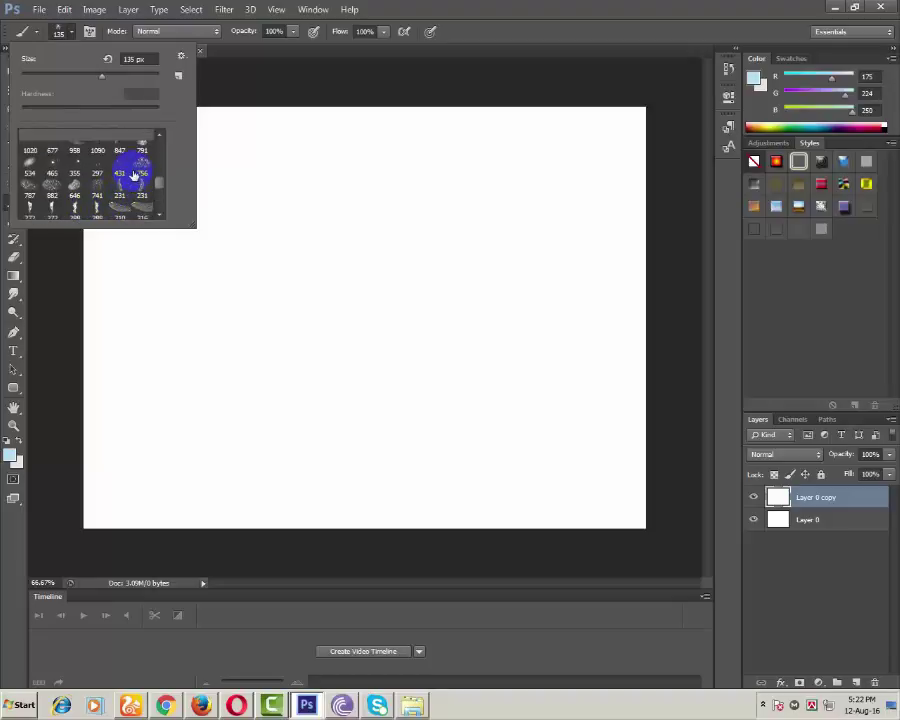
pyautogui.scroll(1, 134, 175)
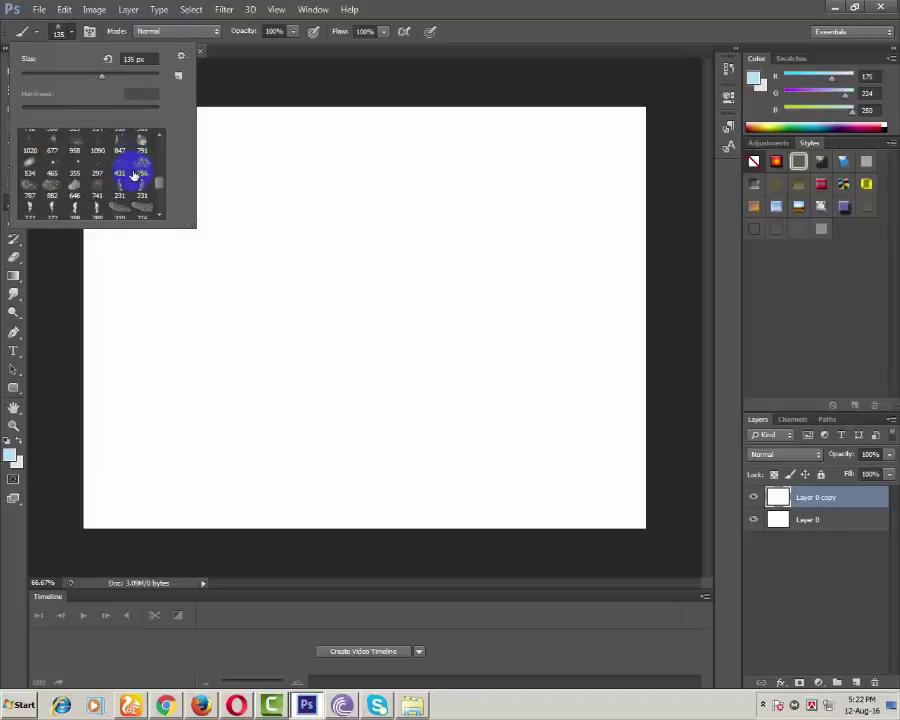
pyautogui.scroll(-1, 134, 175)
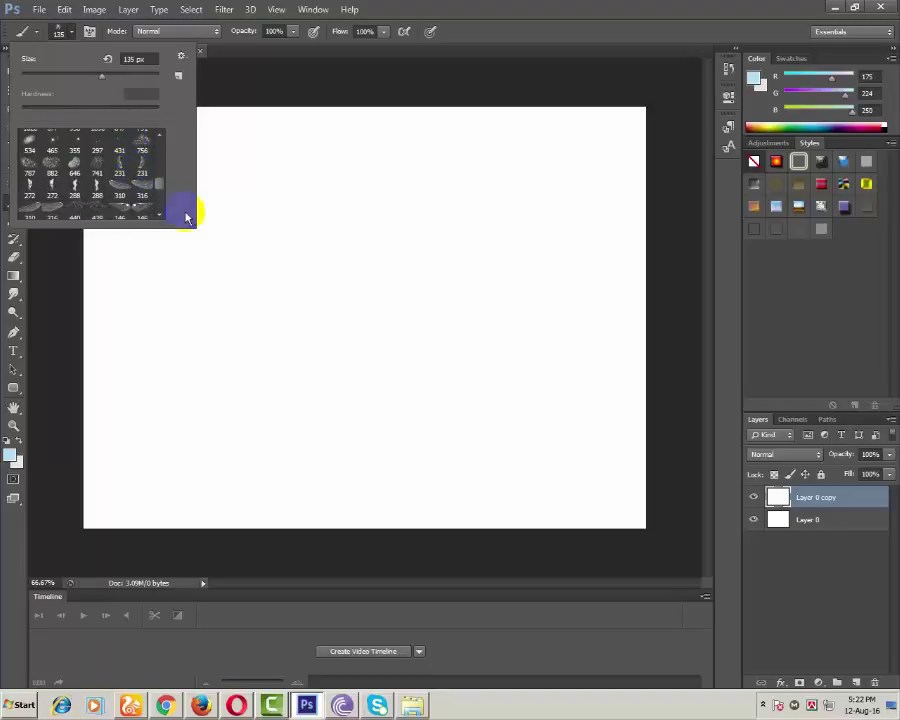
pyautogui.scroll(-1, 140, 200)
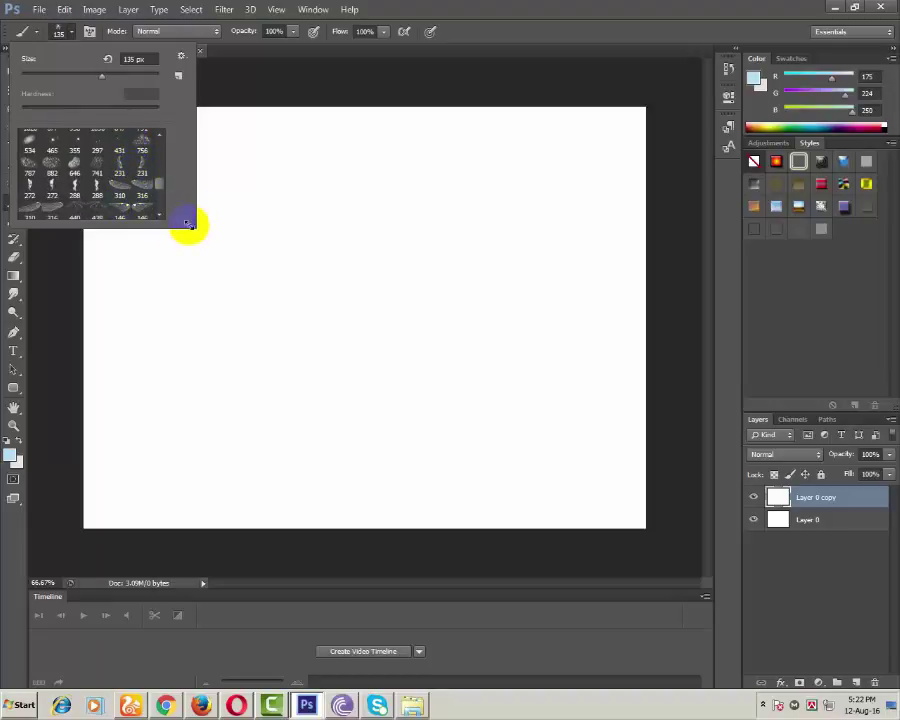
pyautogui.moveTo(192, 226); pyautogui.dragTo(258, 346)
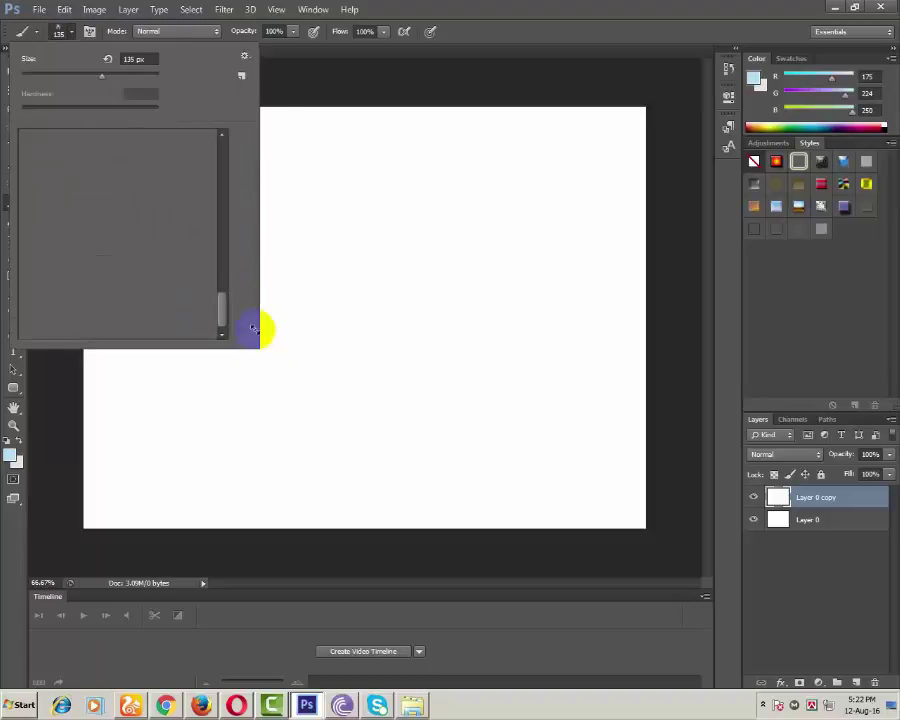
pyautogui.click(142, 272)
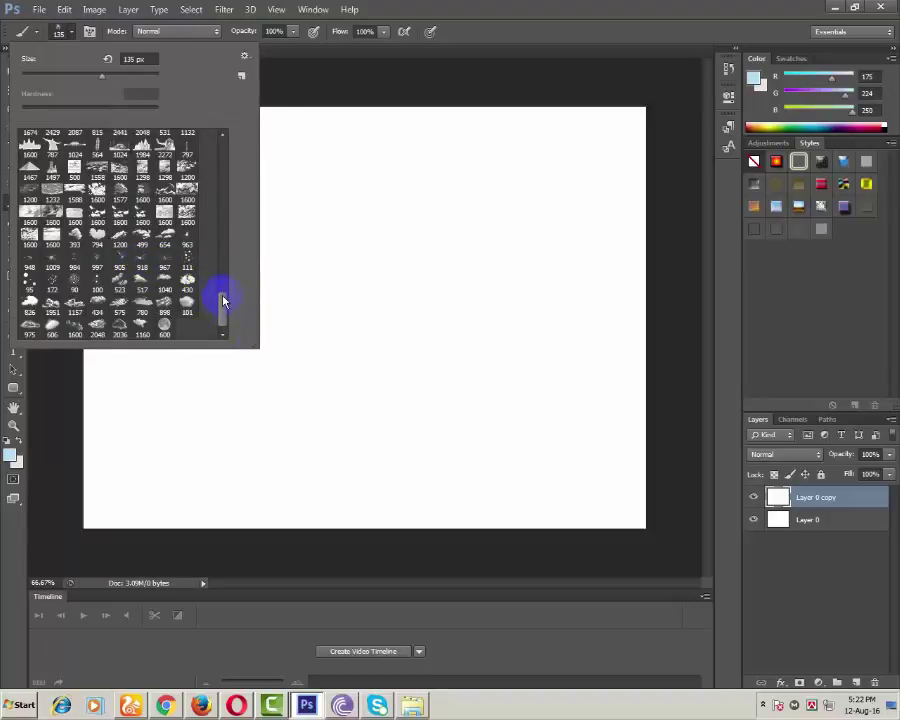
pyautogui.moveTo(223, 300); pyautogui.dragTo(220, 294)
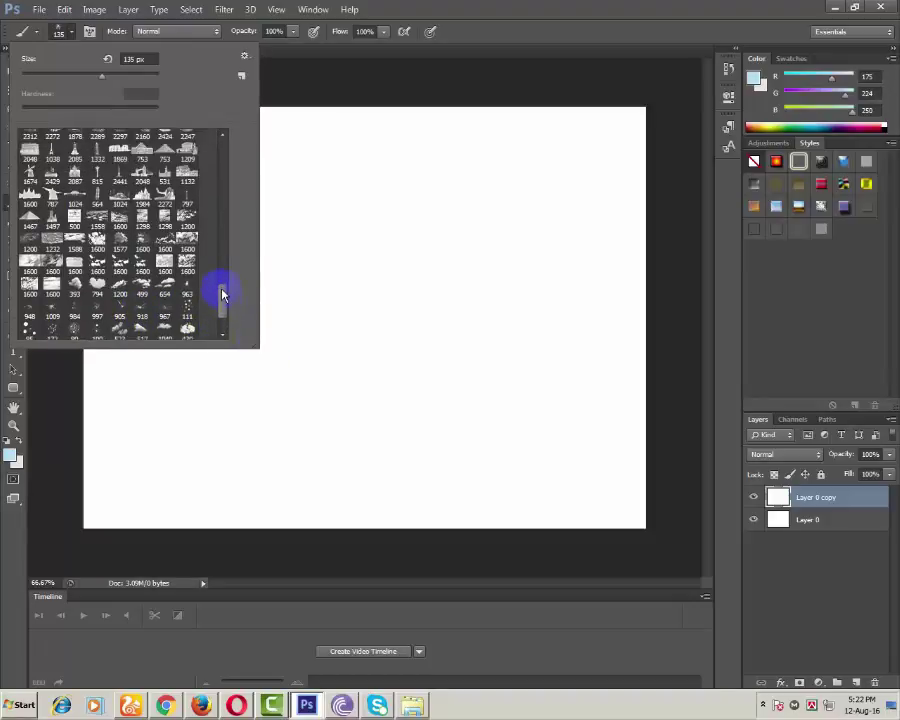
pyautogui.click(258, 348)
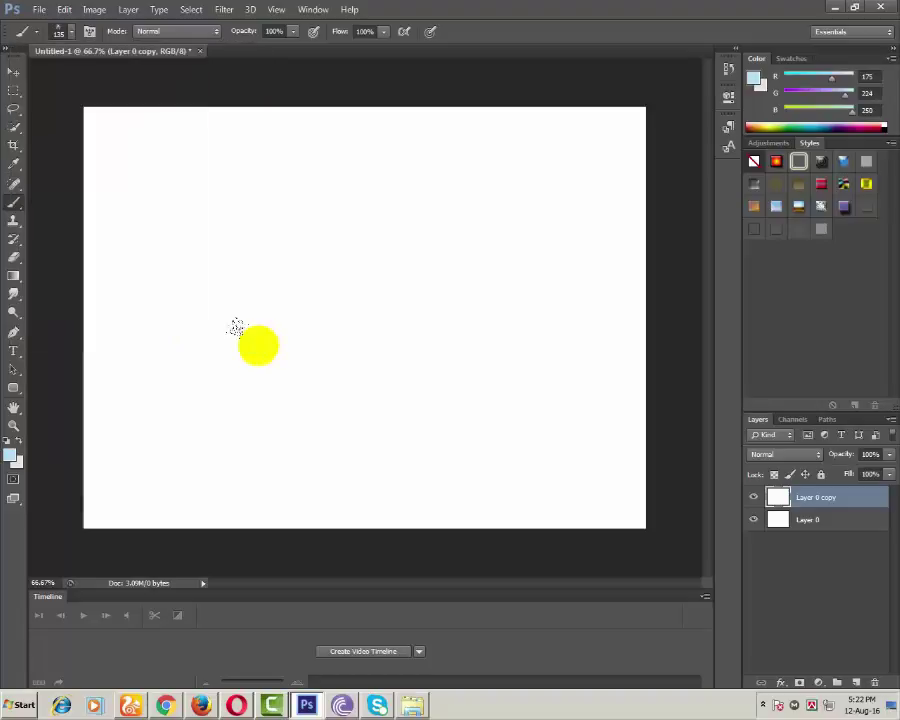
# - Pick the 702 px leafy brush and stamp it at the canvas top-right
pyautogui.click(73, 35)
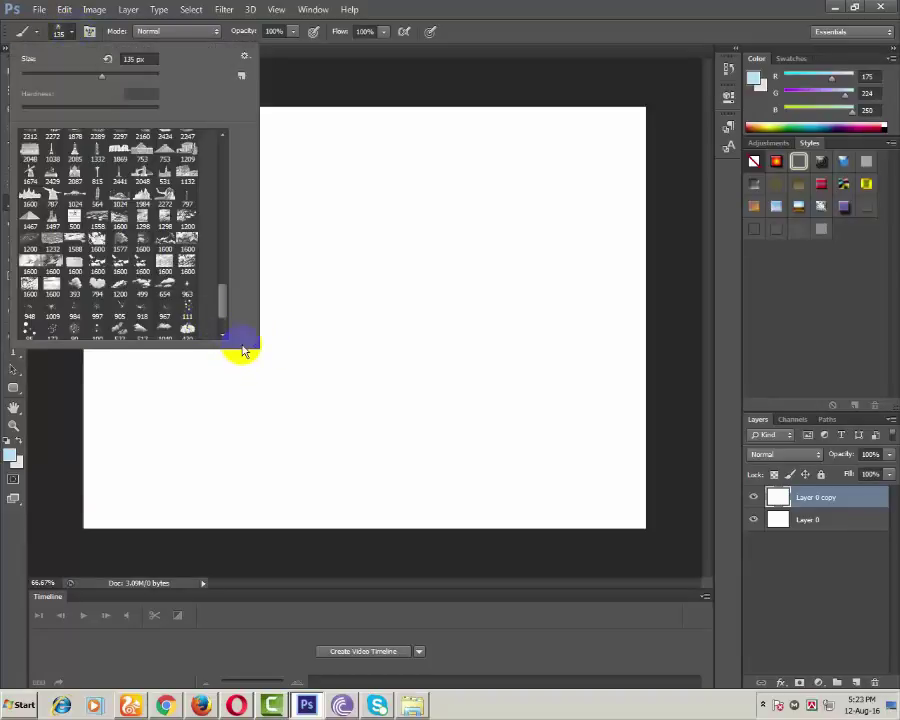
pyautogui.moveTo(257, 346); pyautogui.dragTo(302, 447)
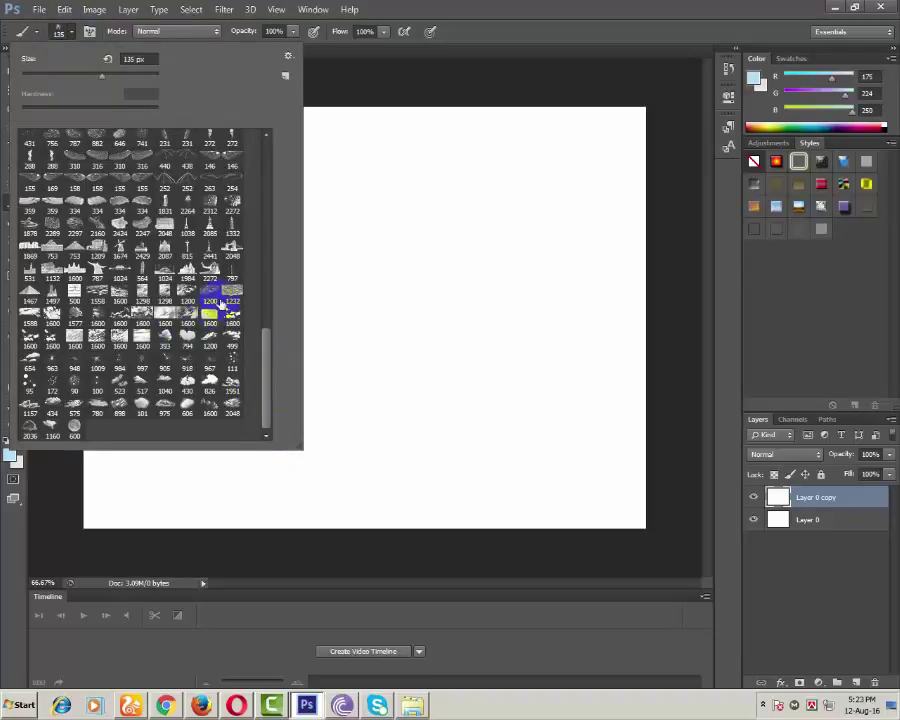
pyautogui.moveTo(269, 357); pyautogui.dragTo(268, 282)
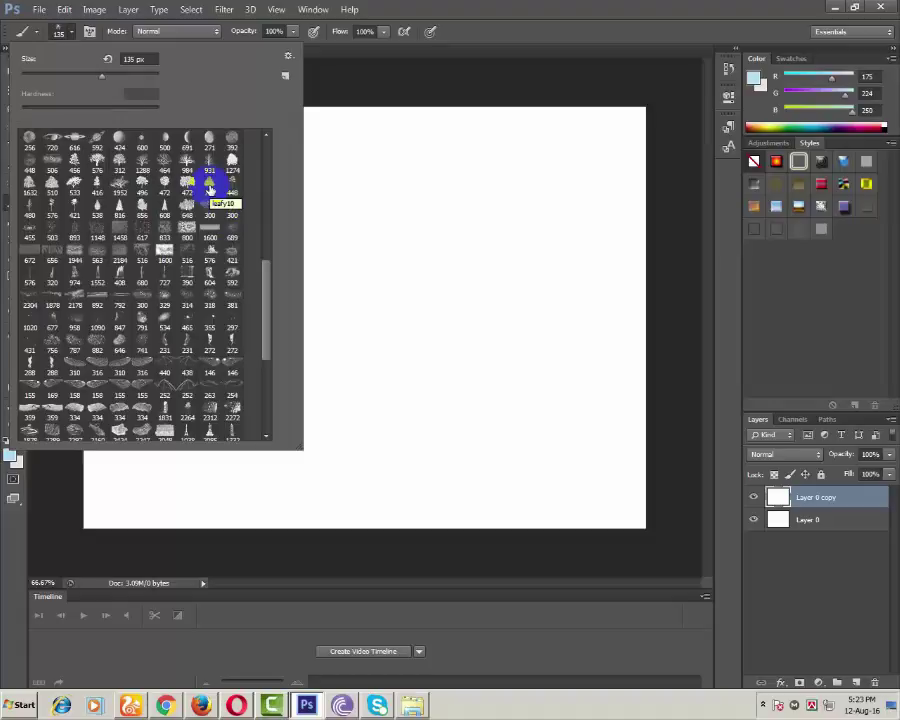
pyautogui.click(230, 209)
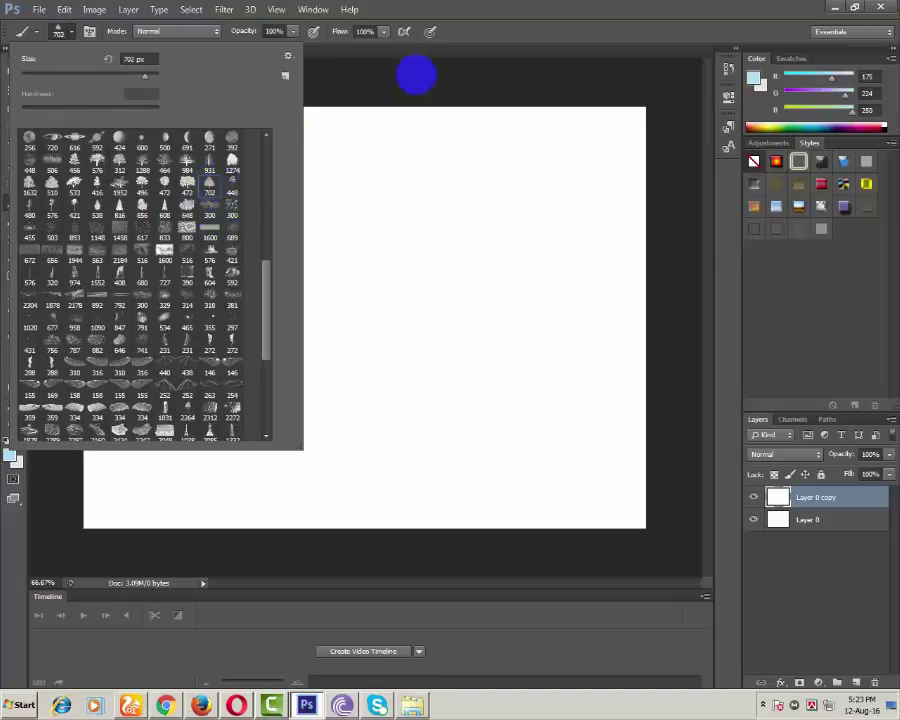
pyautogui.click(697, 150)
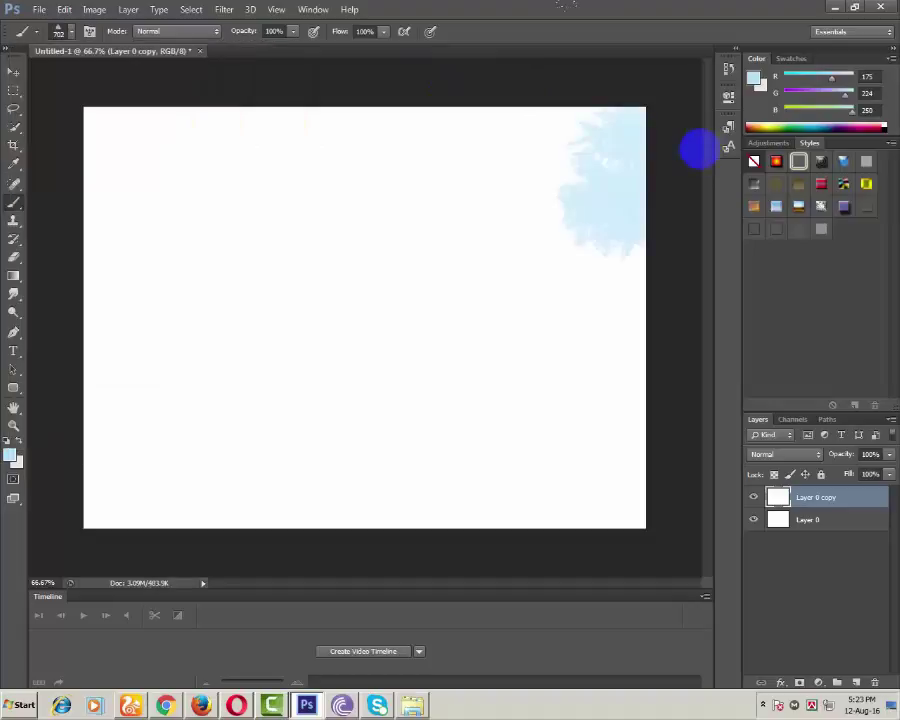
pyautogui.hotkey('ctrl', 'z')
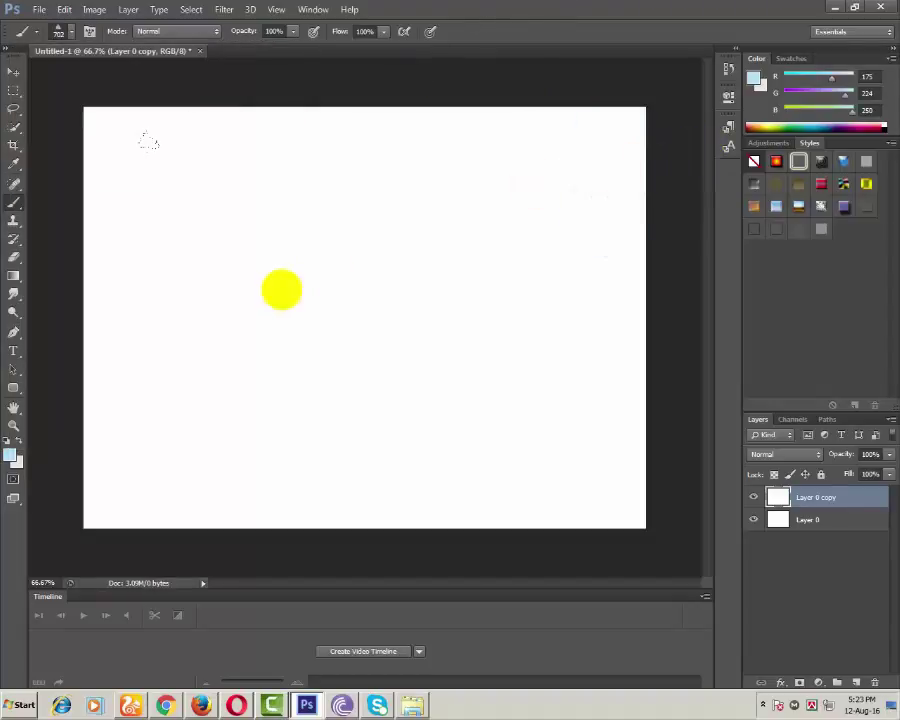
pyautogui.rightClick(295, 290)
pyautogui.click(390, 316)
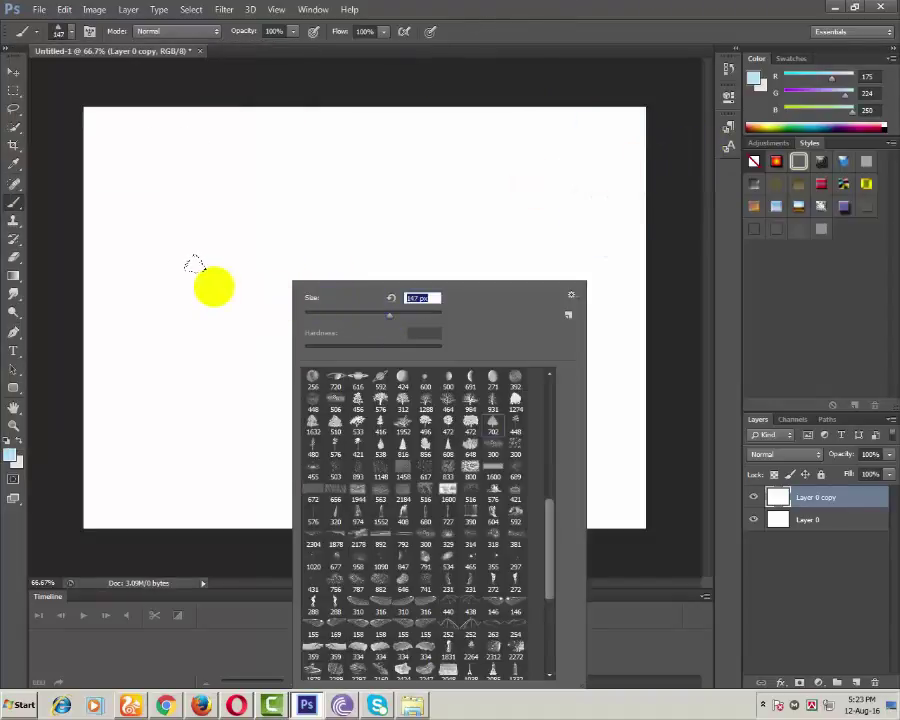
pyautogui.rightClick(643, 57)
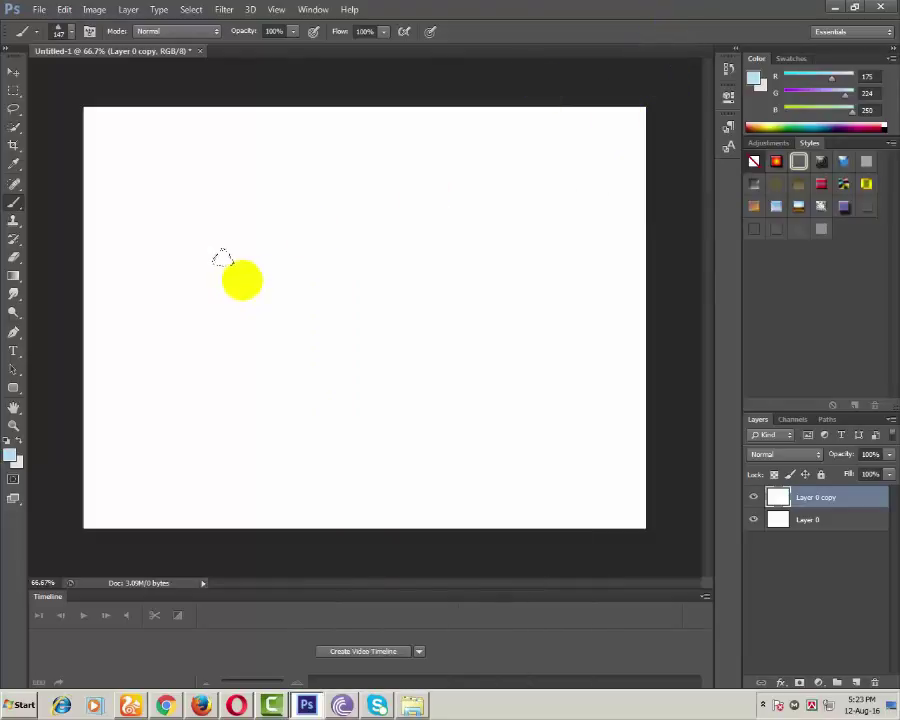
pyautogui.rightClick(281, 268)
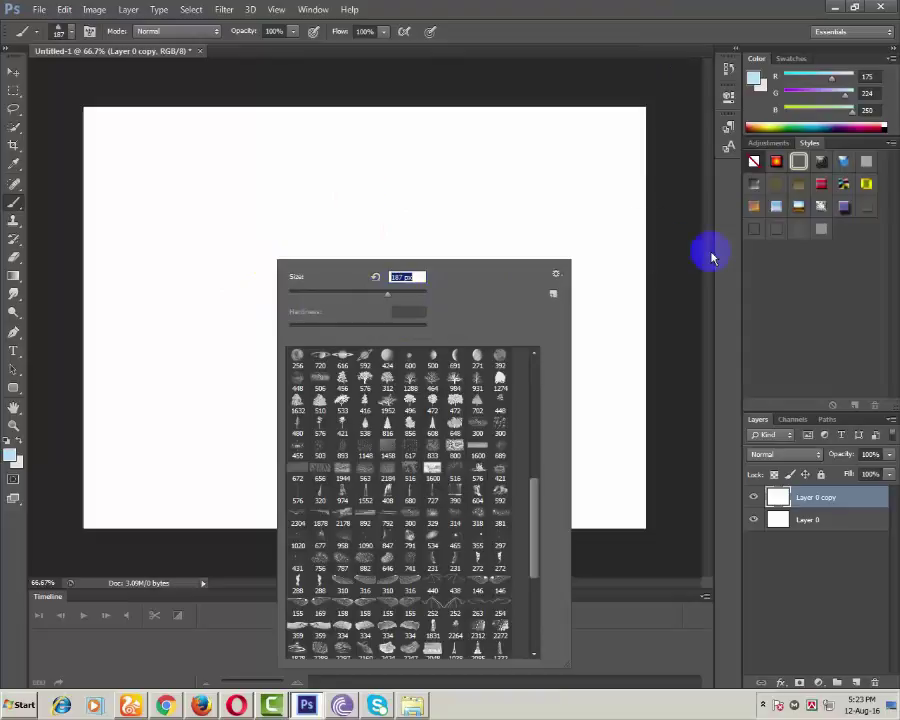
pyautogui.press('Return')
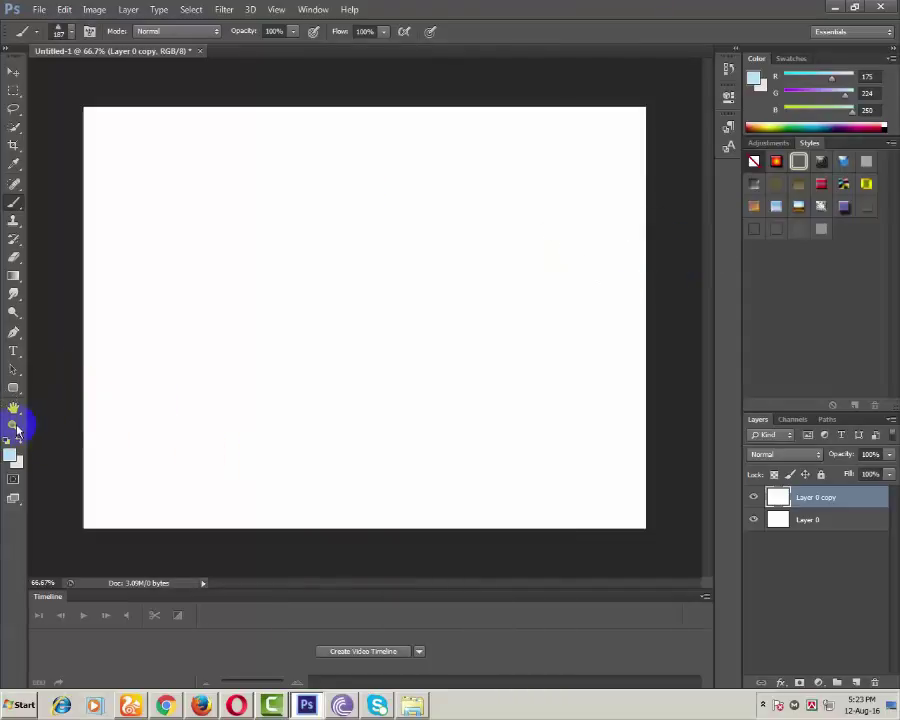
# - Set the foreground colour to a bright green
pyautogui.click(14, 458)
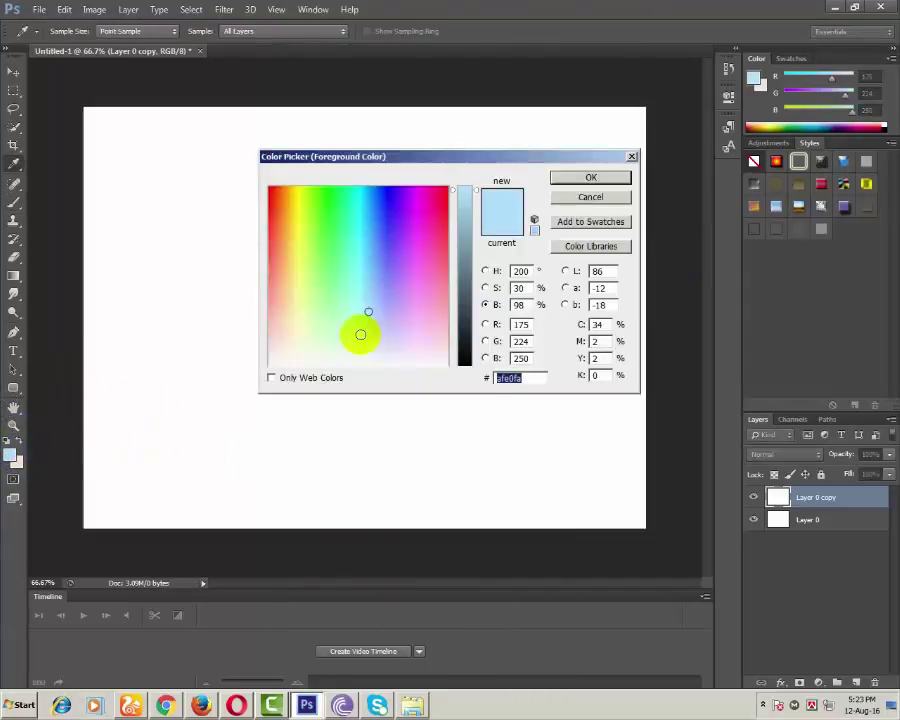
pyautogui.click(485, 271)
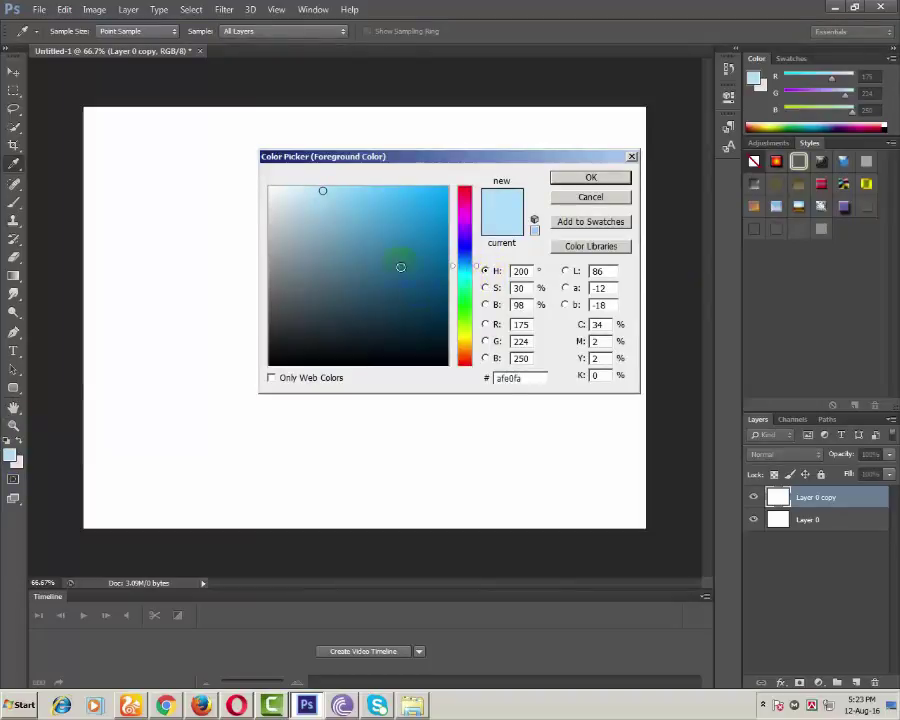
pyautogui.click(464, 290)
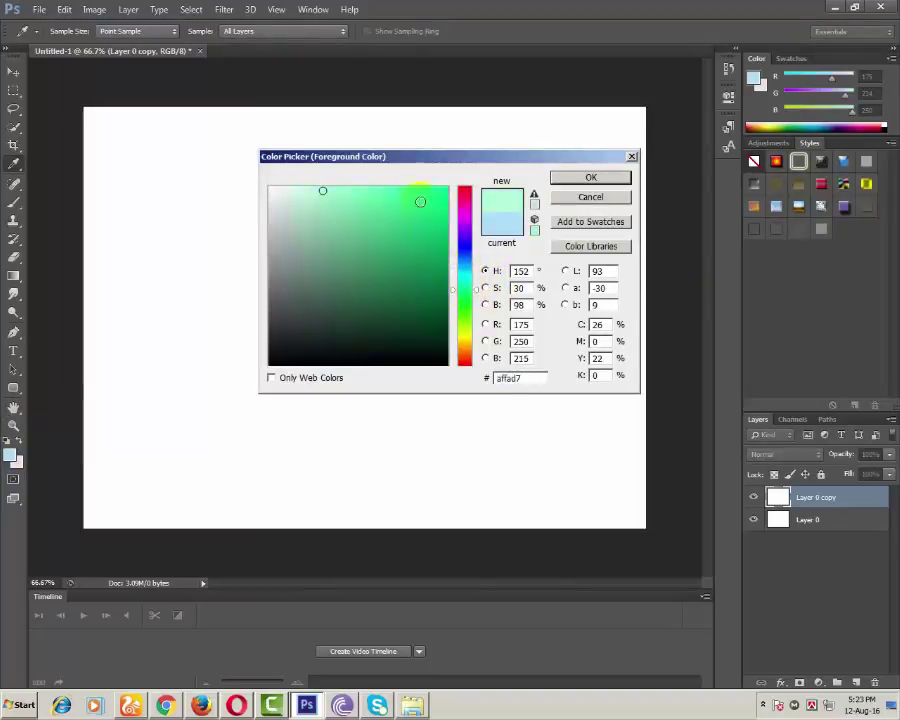
pyautogui.click(443, 190)
pyautogui.click(534, 194)
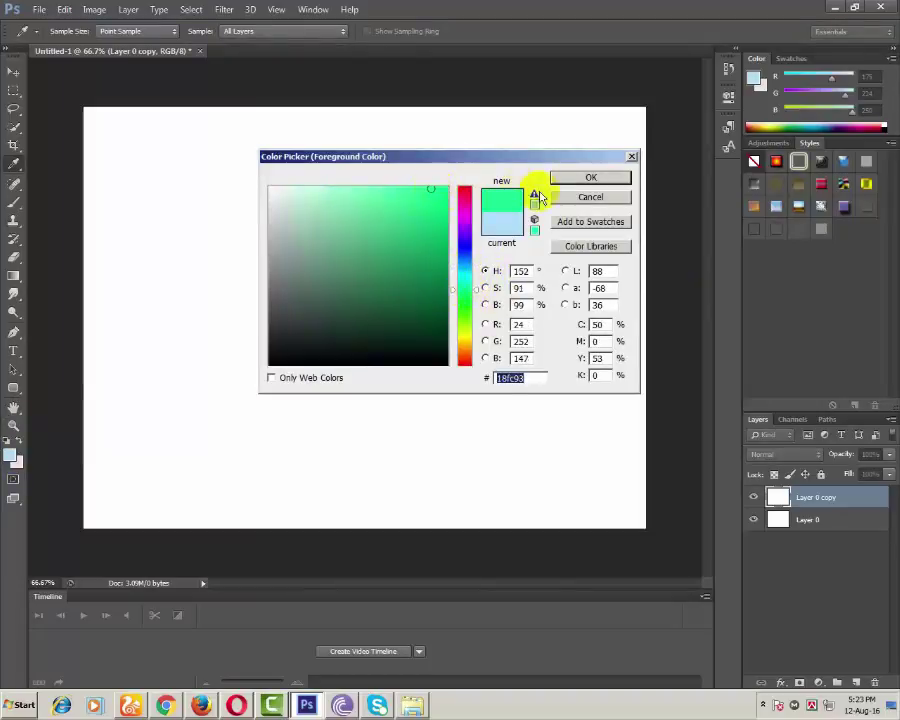
pyautogui.click(590, 177)
# - Change the foreground colour to vivid yellow (R 250, G 241, B 5)
pyautogui.click(10, 456)
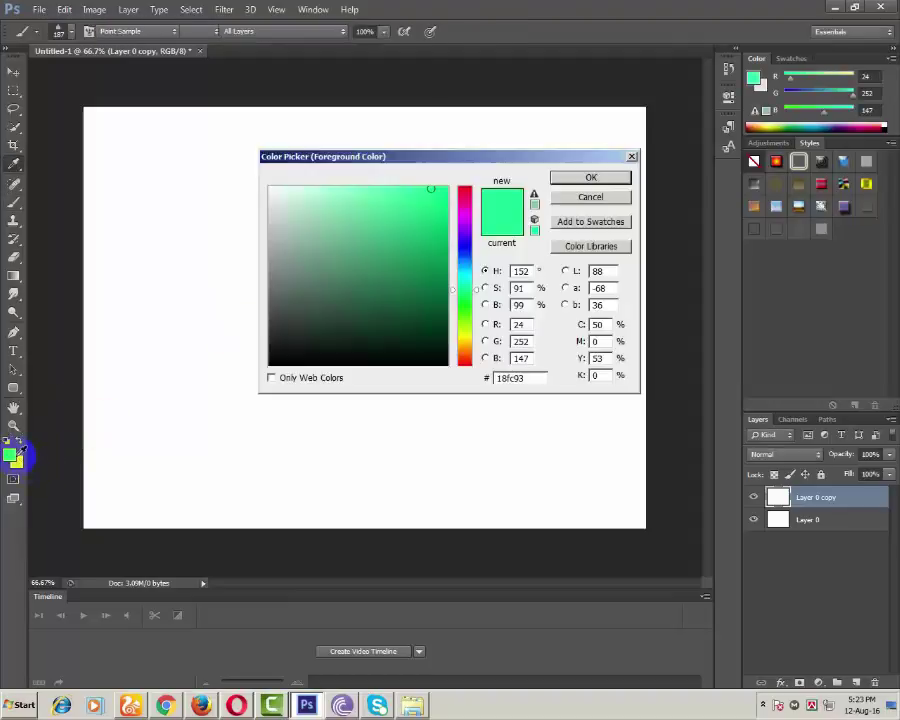
pyautogui.click(465, 337)
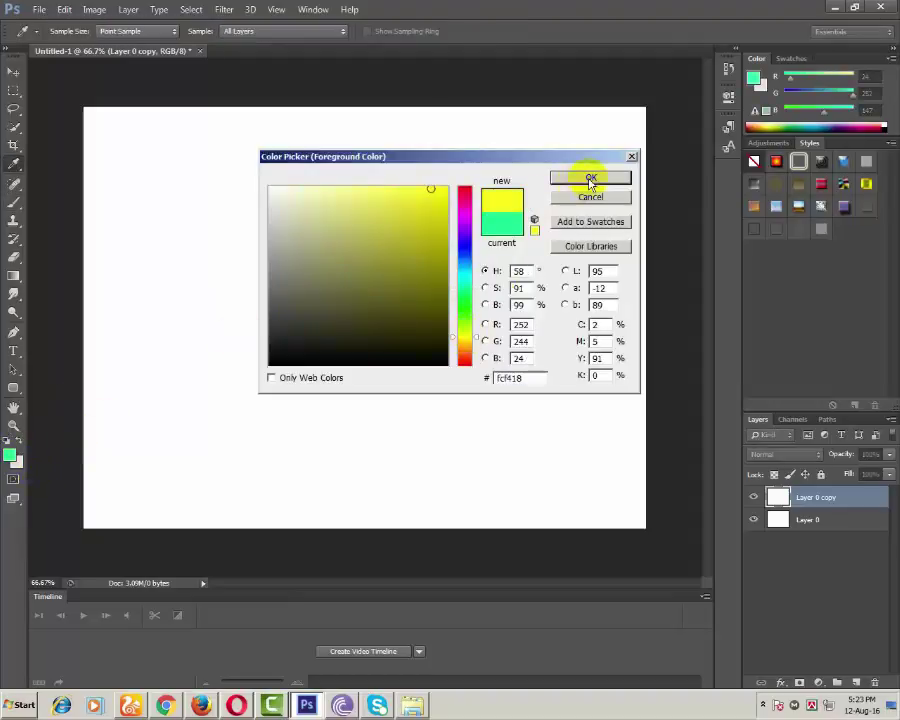
pyautogui.click(449, 188)
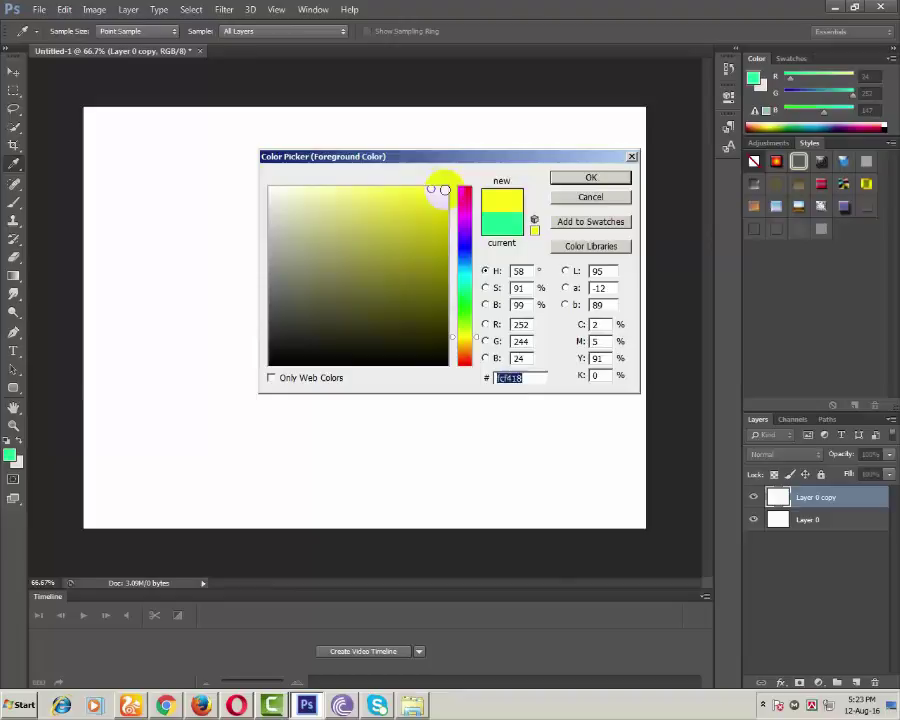
pyautogui.click(590, 177)
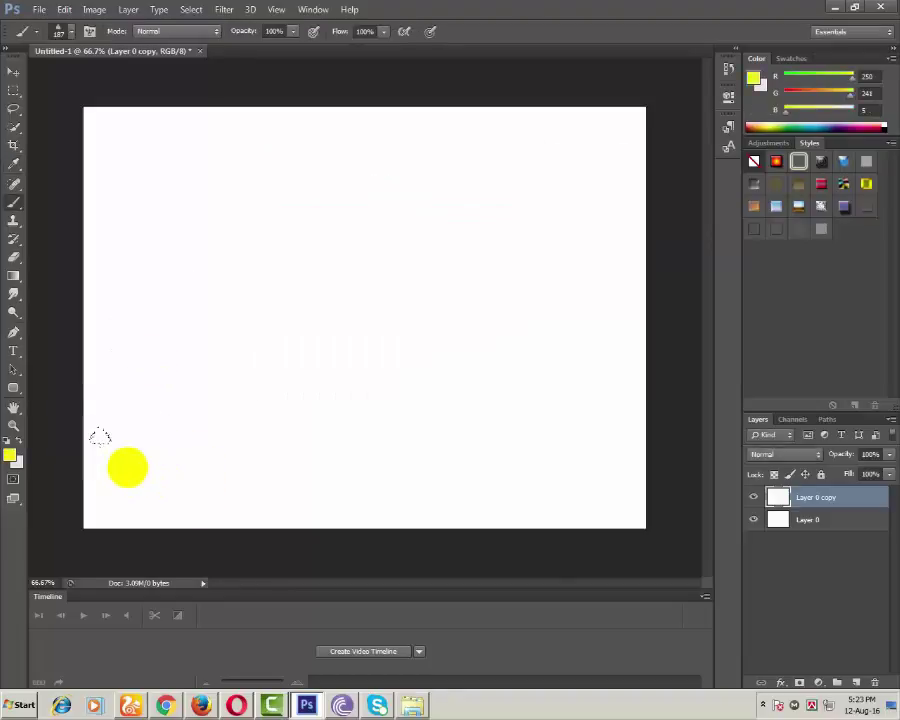
# - Set the brush to the tree preset at 463 px
pyautogui.rightClick(137, 280)
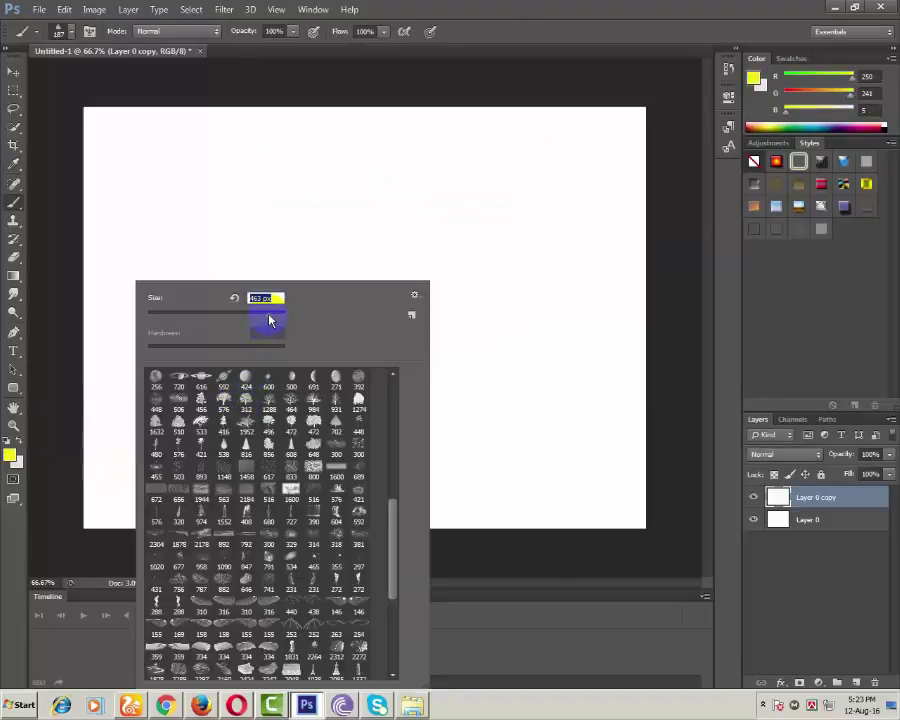
pyautogui.moveTo(270, 320); pyautogui.dragTo(268, 316)
pyautogui.click(240, 342)
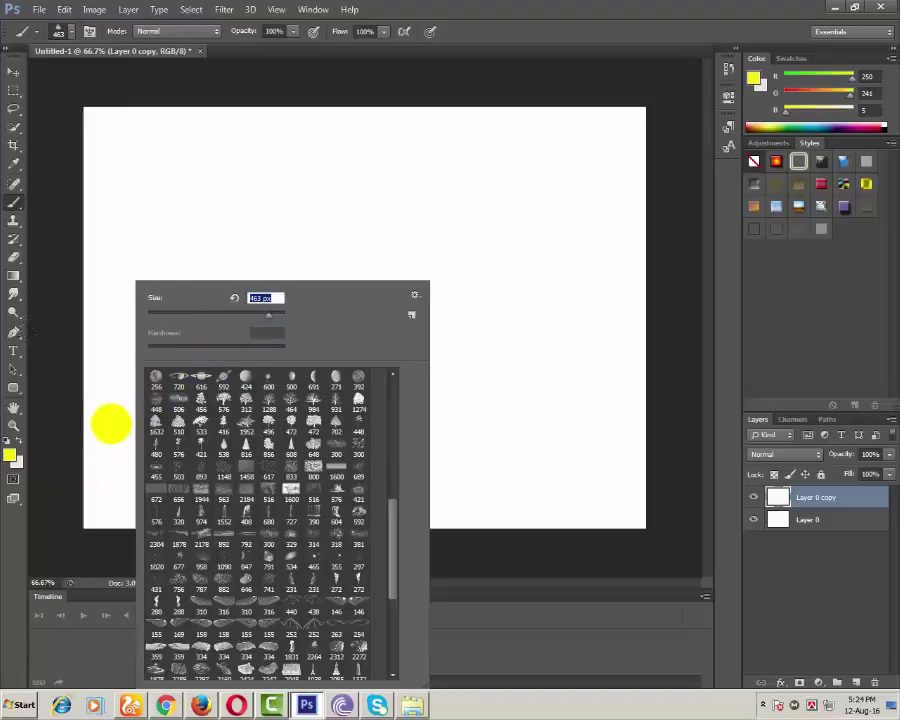
pyautogui.click(150, 420)
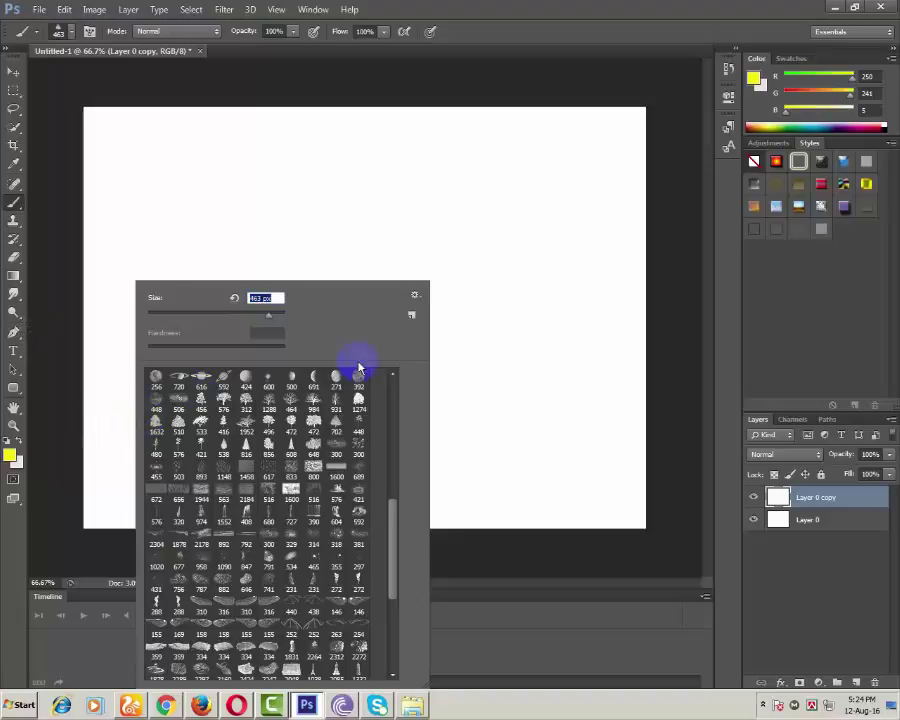
pyautogui.click(707, 425)
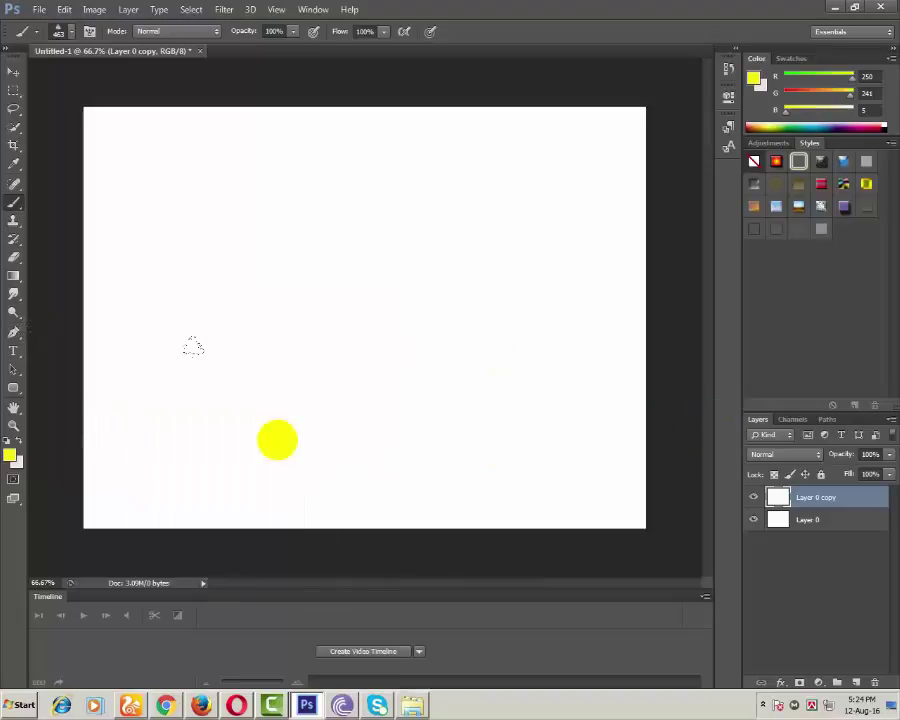
# - Stamp a yellow tree at lower left, then step it back in History
pyautogui.click(92, 310)
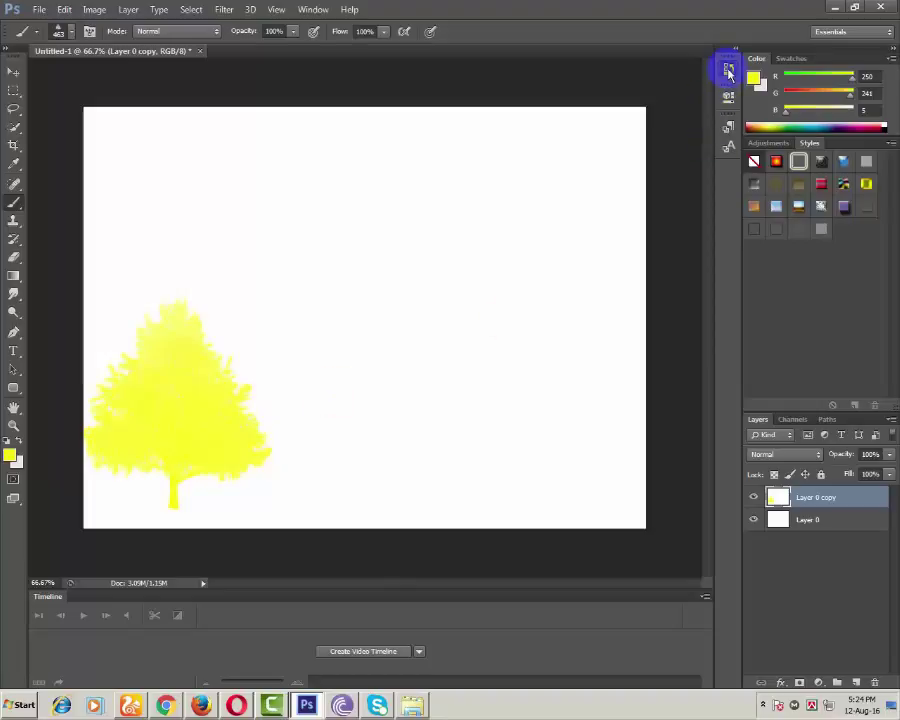
pyautogui.click(728, 69)
pyautogui.click(618, 98)
# - Revert to the blank canvas in History and reduce the brush to 154 px
pyautogui.click(648, 80)
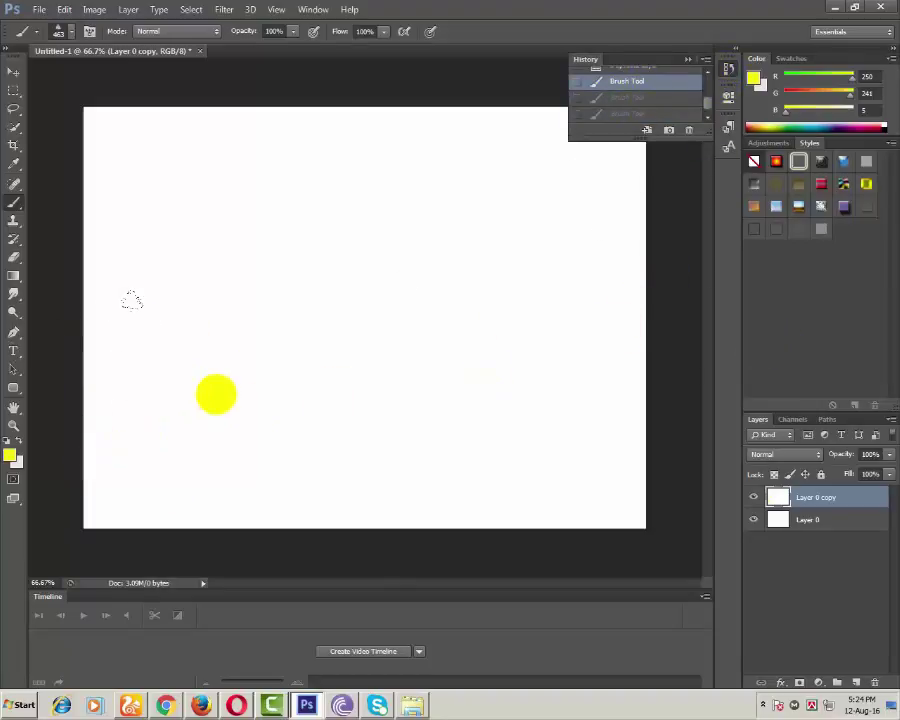
pyautogui.rightClick(225, 285)
pyautogui.click(322, 316)
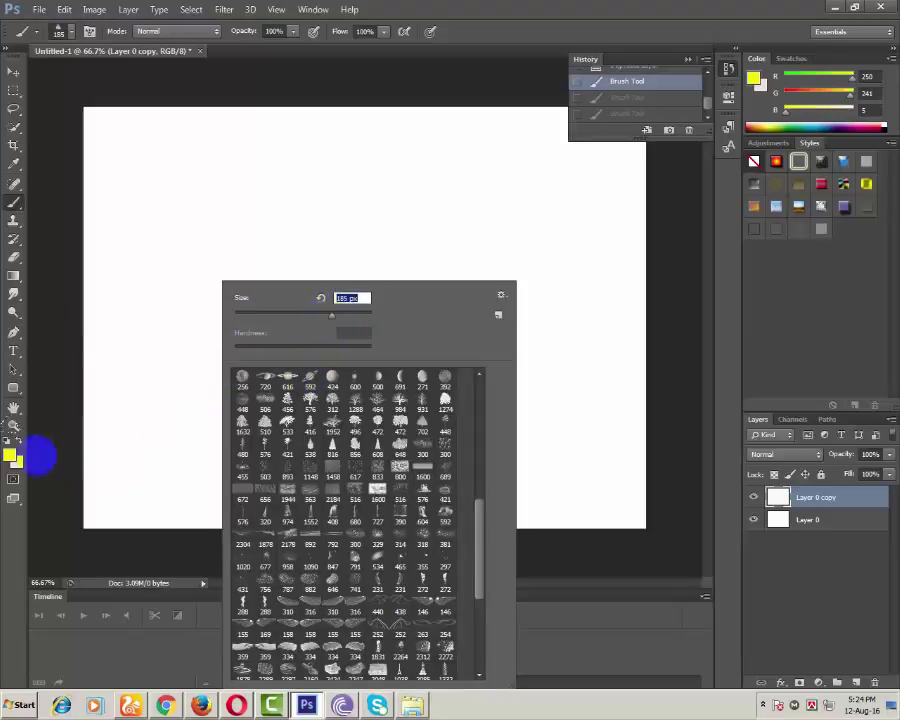
# - Make bright green (28/250/5) the foreground with pale yellow-green as background
pyautogui.click(9, 454)
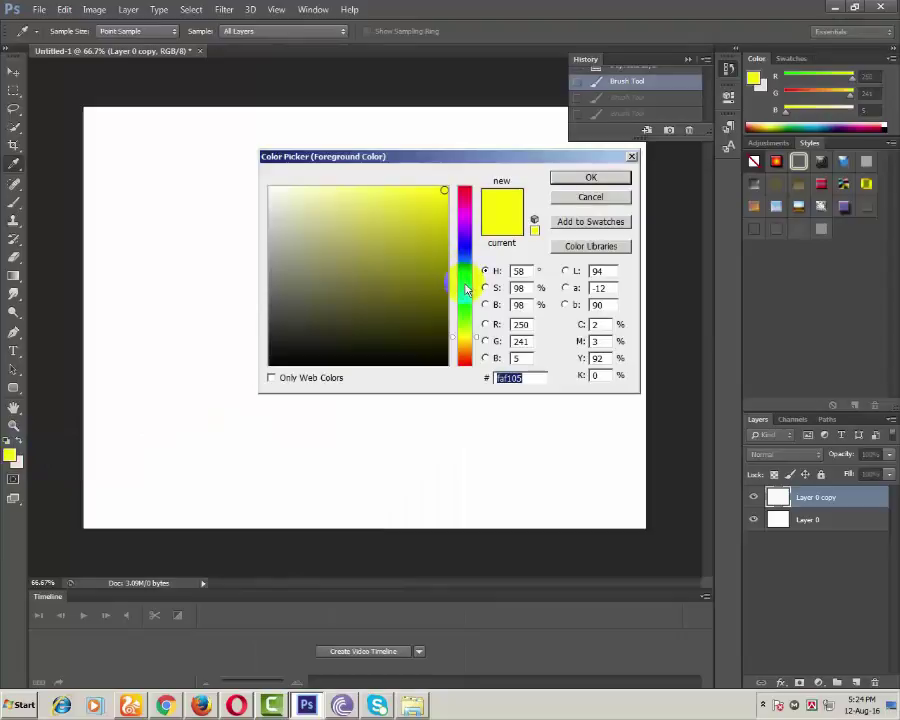
pyautogui.click(457, 307)
pyautogui.click(591, 179)
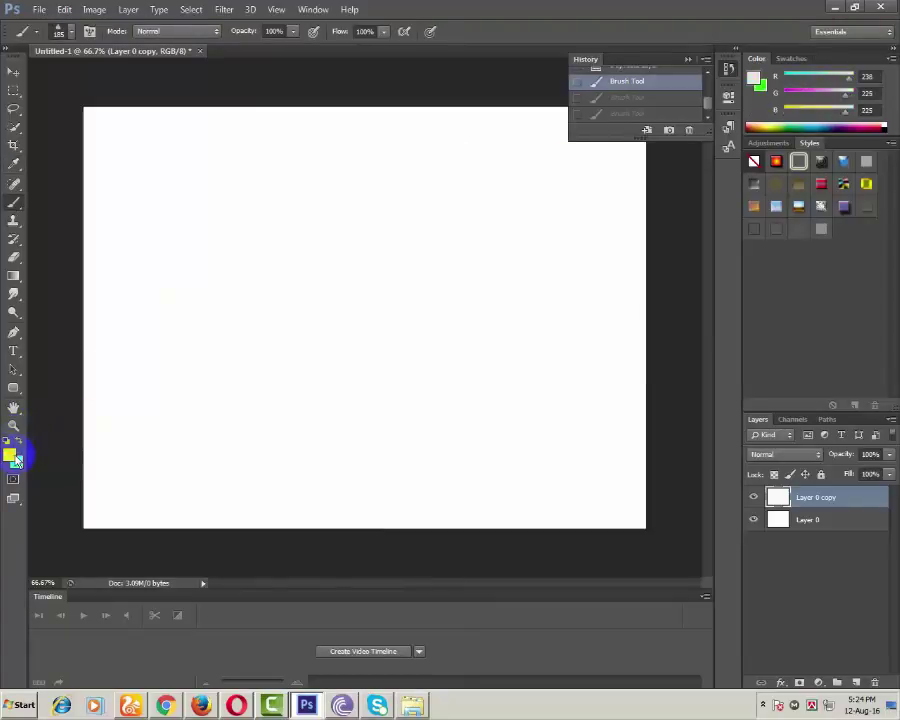
pyautogui.click(10, 452)
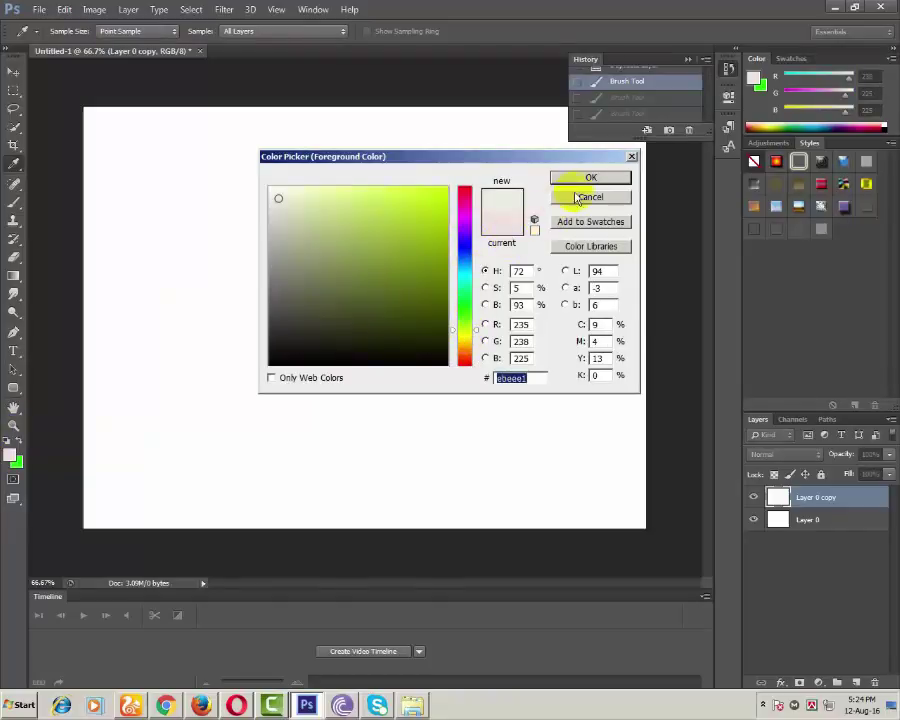
pyautogui.click(352, 190)
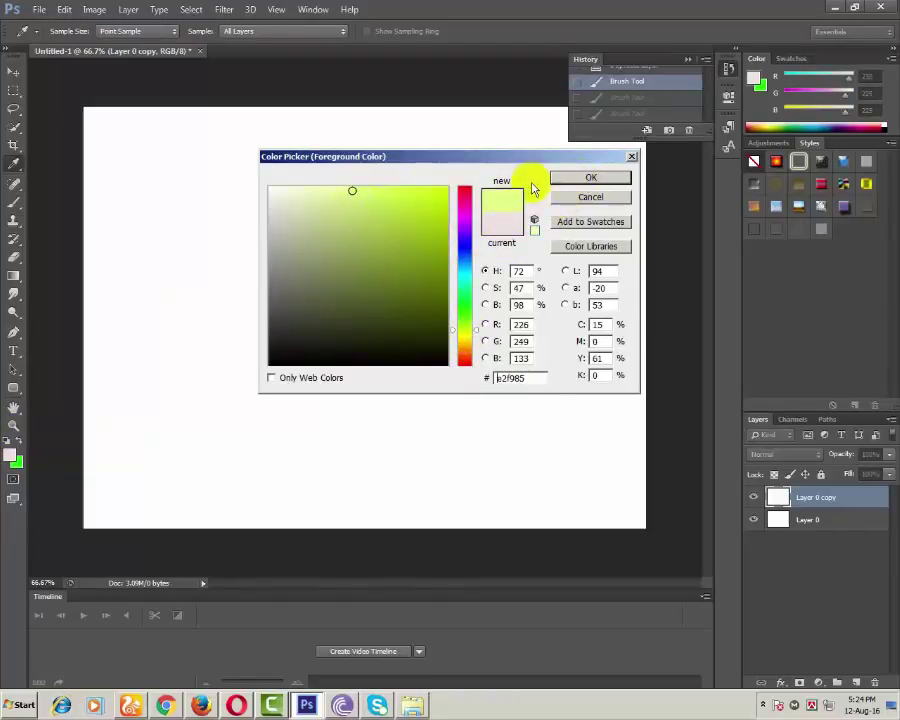
pyautogui.click(570, 180)
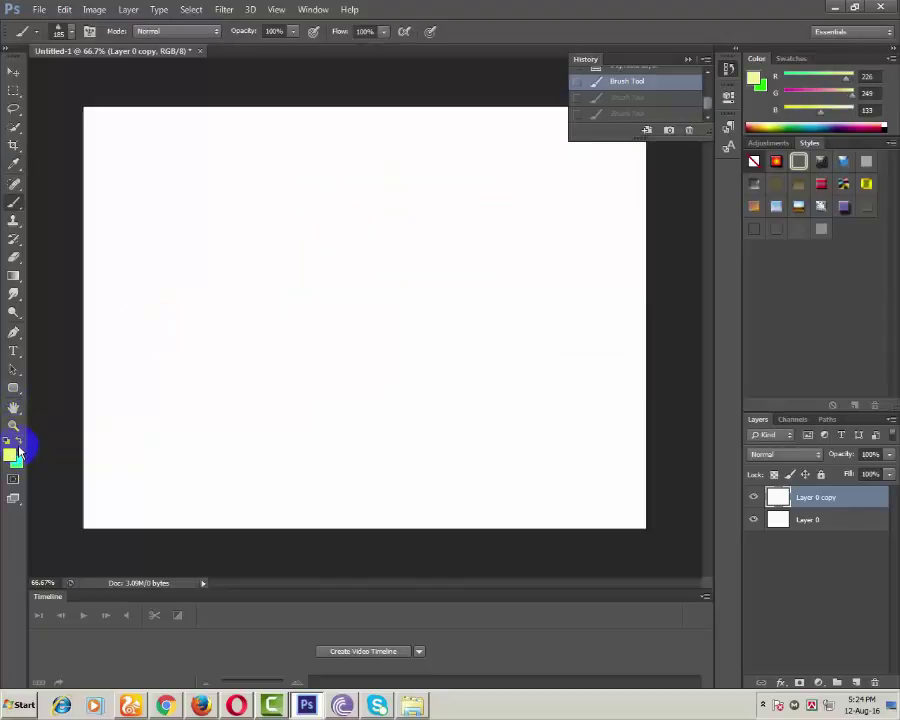
pyautogui.click(18, 446)
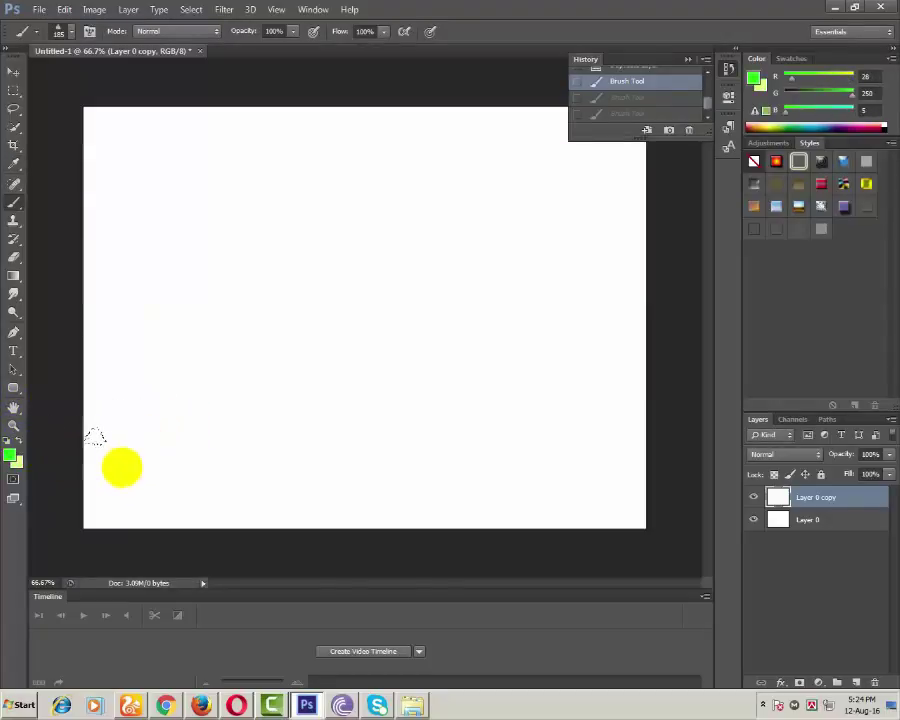
# - Set the tree brush to 411 px and stamp green trees lower-left, centre and right
pyautogui.rightClick(284, 425)
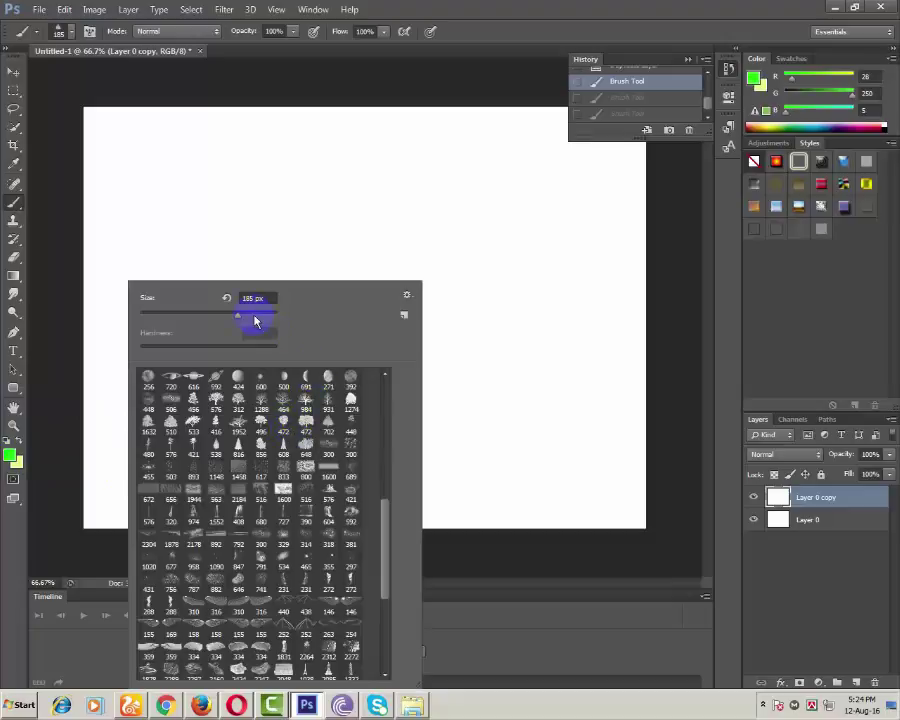
pyautogui.moveTo(255, 320); pyautogui.dragTo(258, 317)
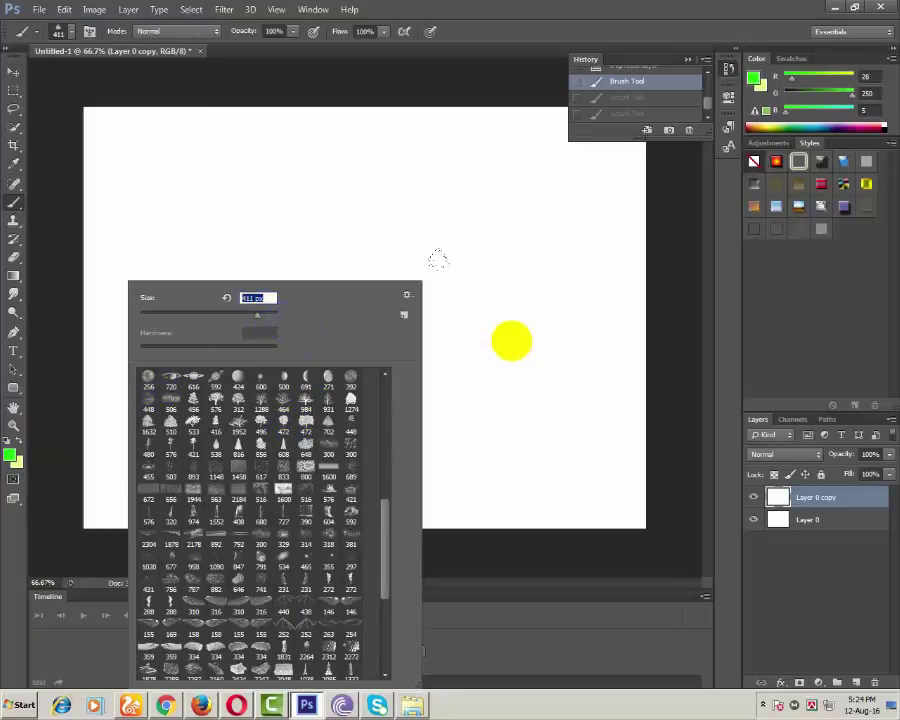
pyautogui.press('Return')
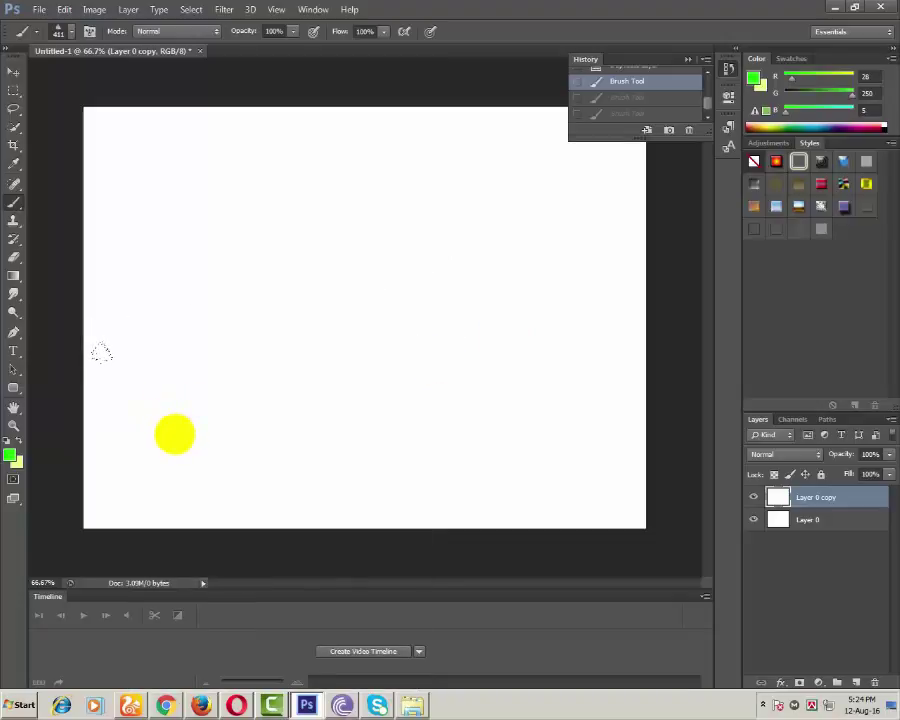
pyautogui.click(175, 433)
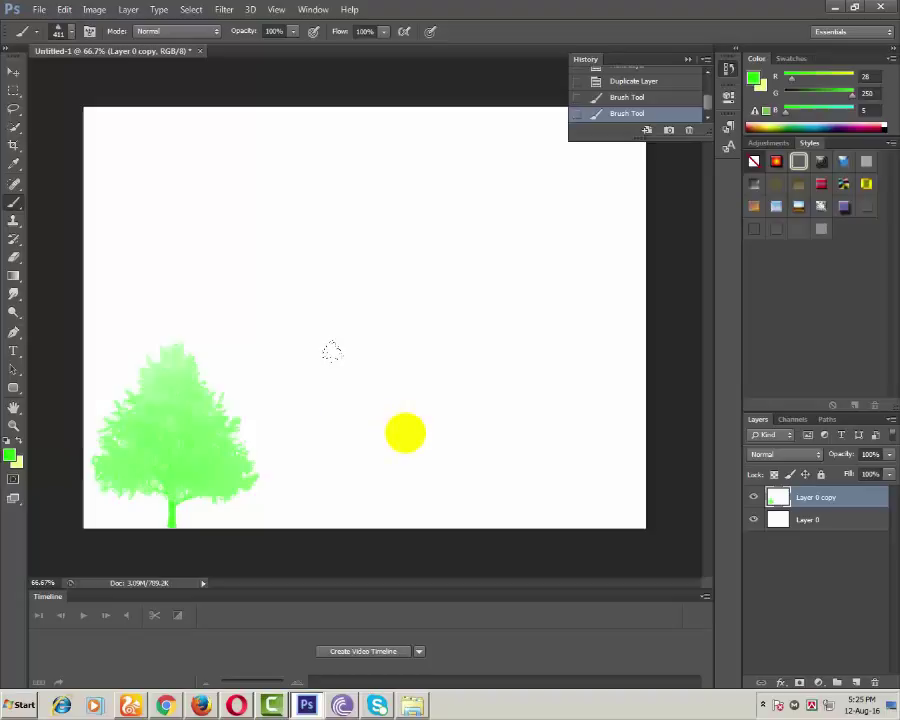
pyautogui.click(405, 433)
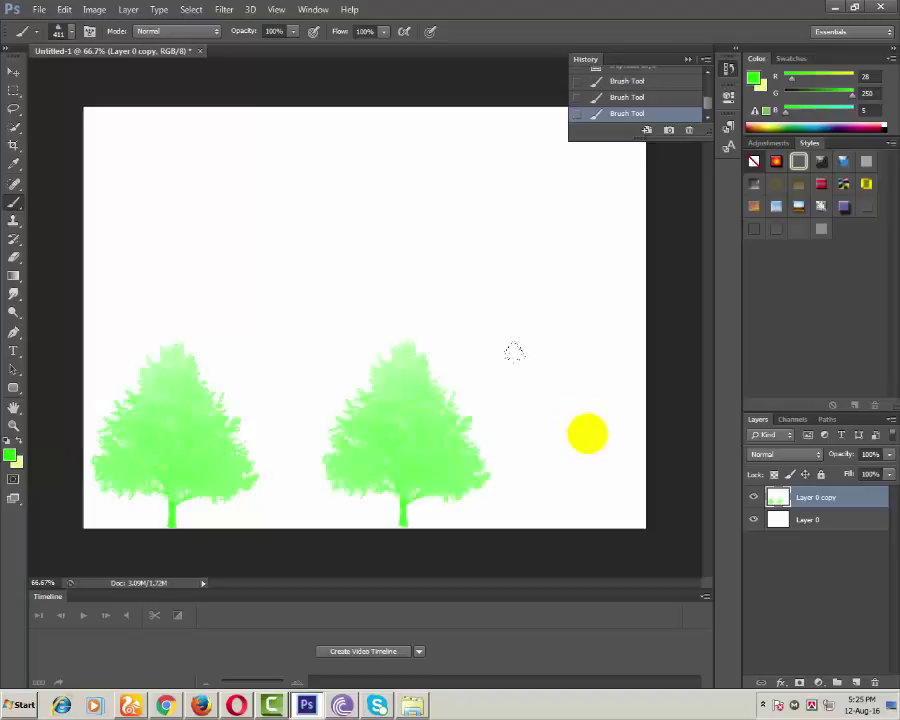
pyautogui.click(580, 433)
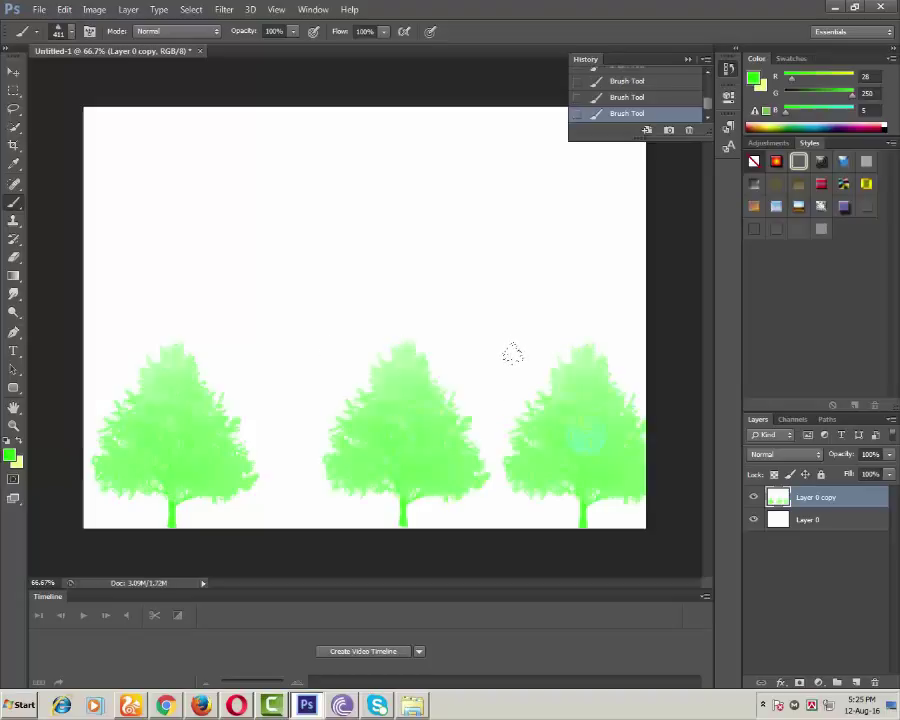
# - At 176 px, stamp small trees beside the left tree and between middle and right
pyautogui.rightClick(316, 363)
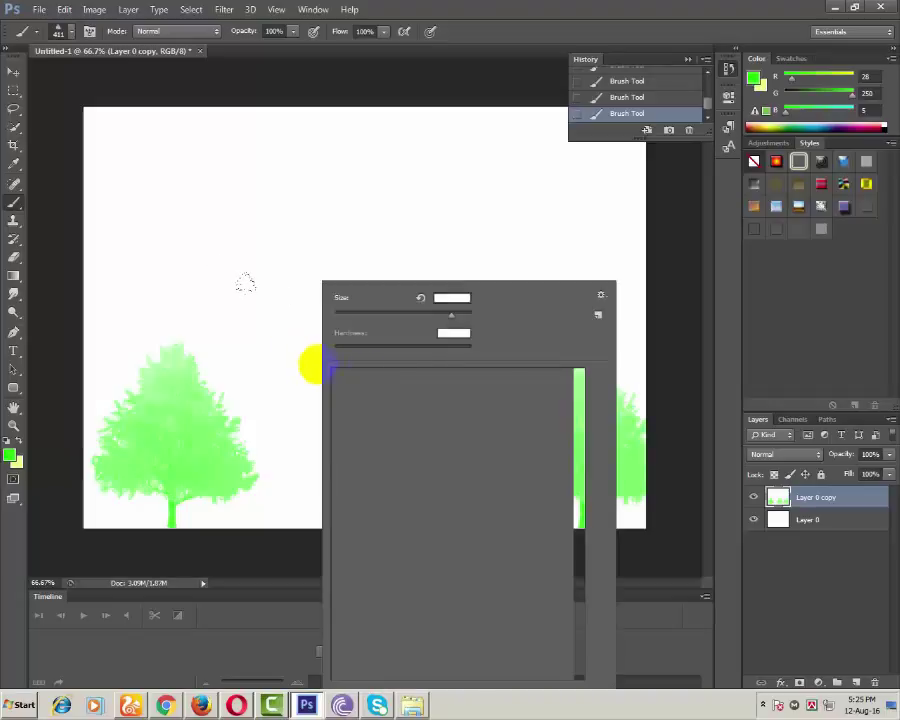
pyautogui.click(407, 316)
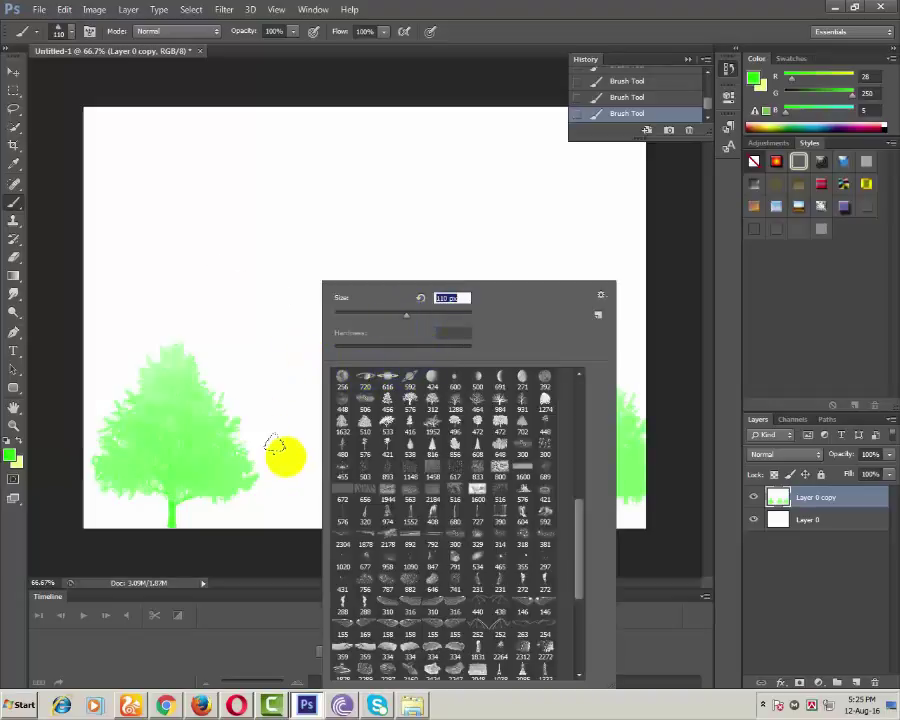
pyautogui.click(430, 317)
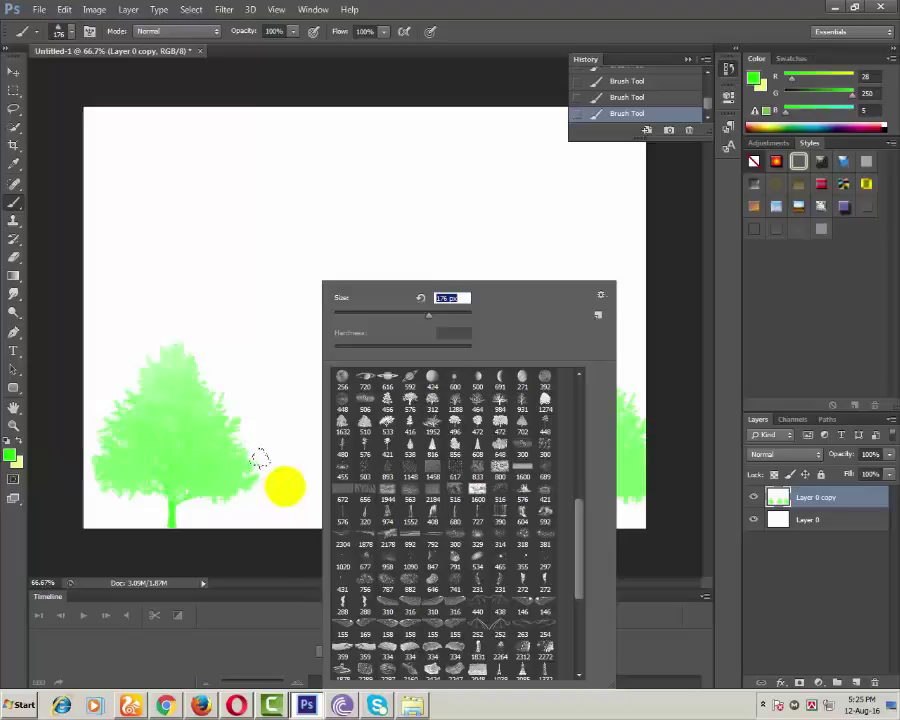
pyautogui.press('Return')
pyautogui.click(284, 485)
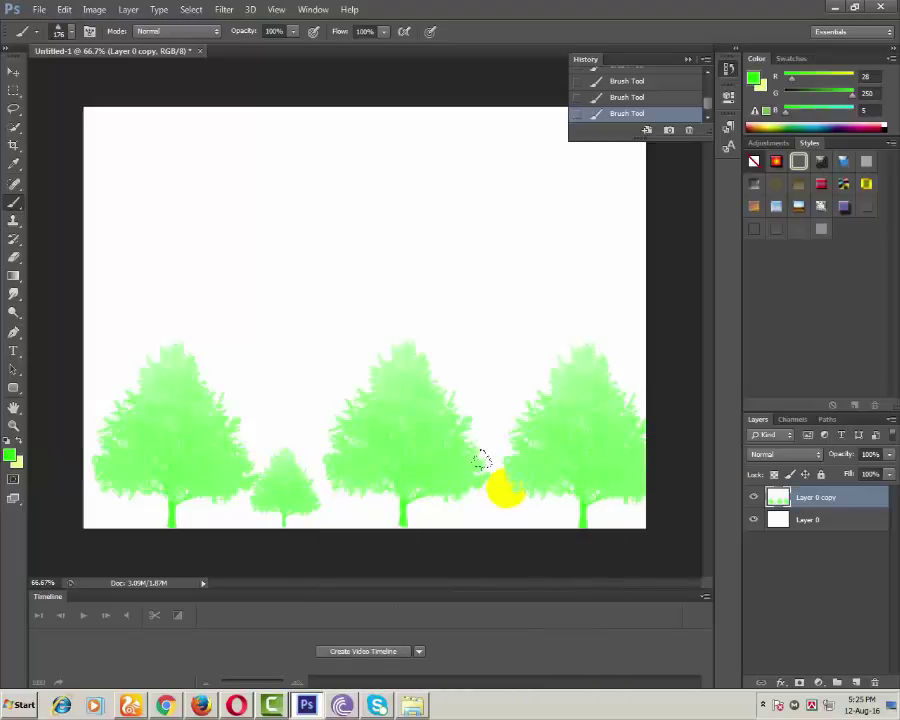
pyautogui.click(503, 485)
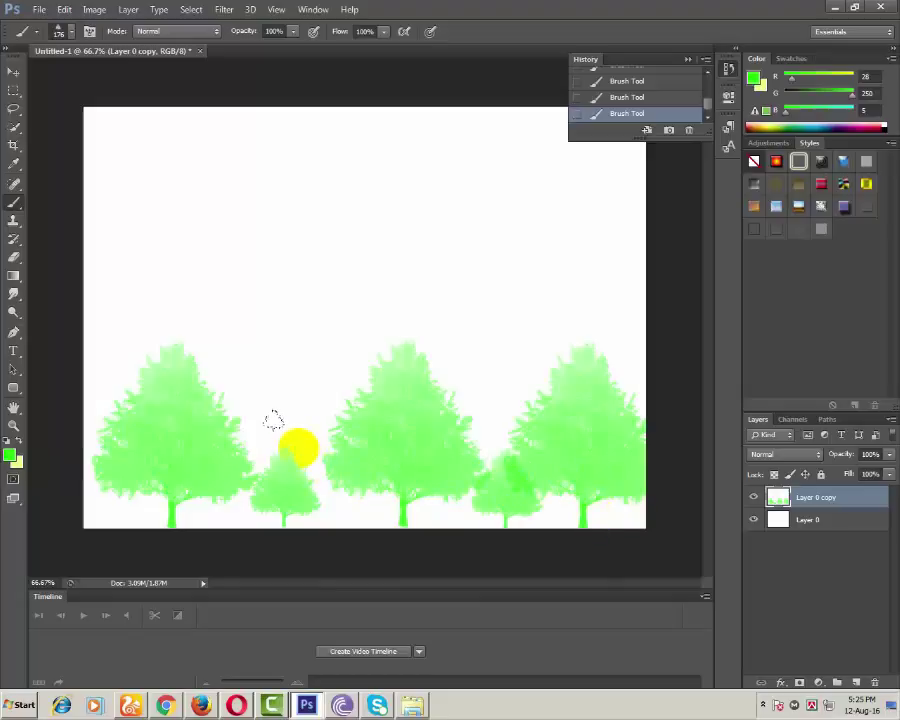
# - Reduce the brush to 116 px and add another small tree plus a low bush
pyautogui.rightClick(297, 378)
pyautogui.moveTo(382, 318); pyautogui.dragTo(380, 318)
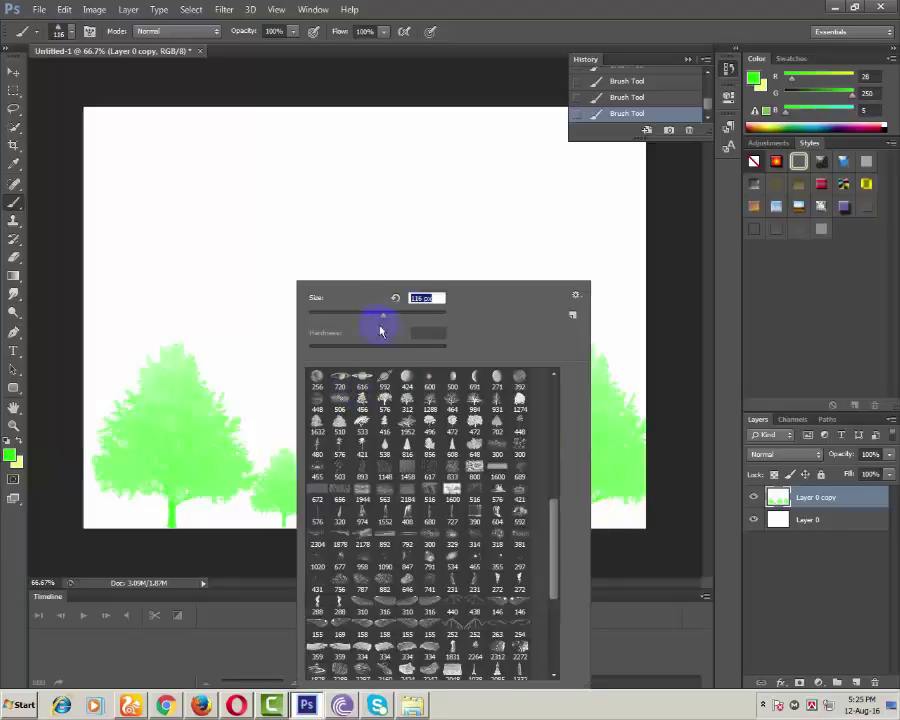
pyautogui.click(216, 490)
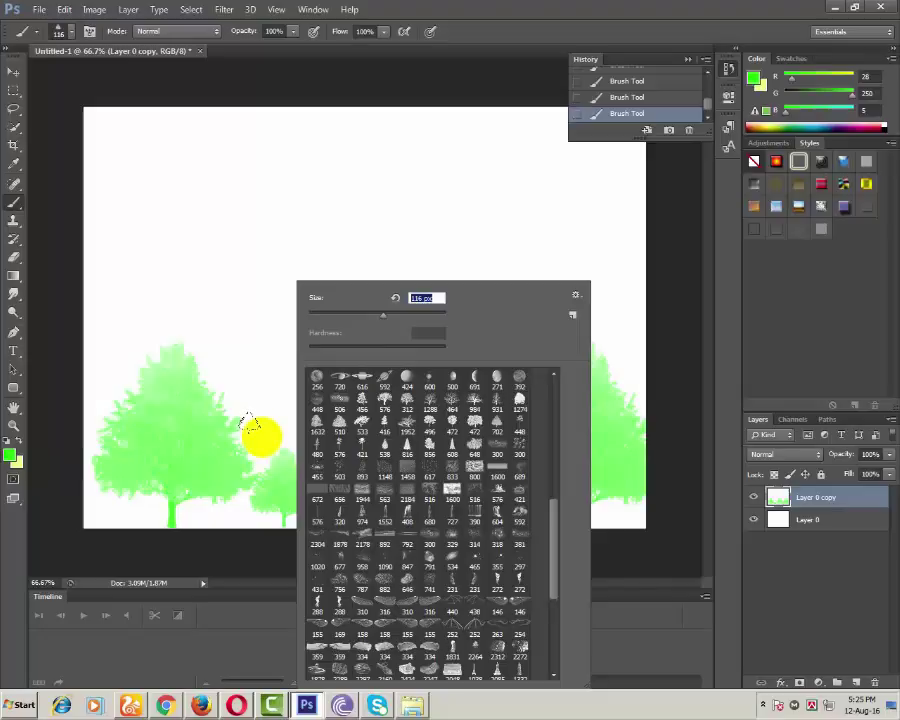
pyautogui.click(250, 428)
pyautogui.click(485, 420)
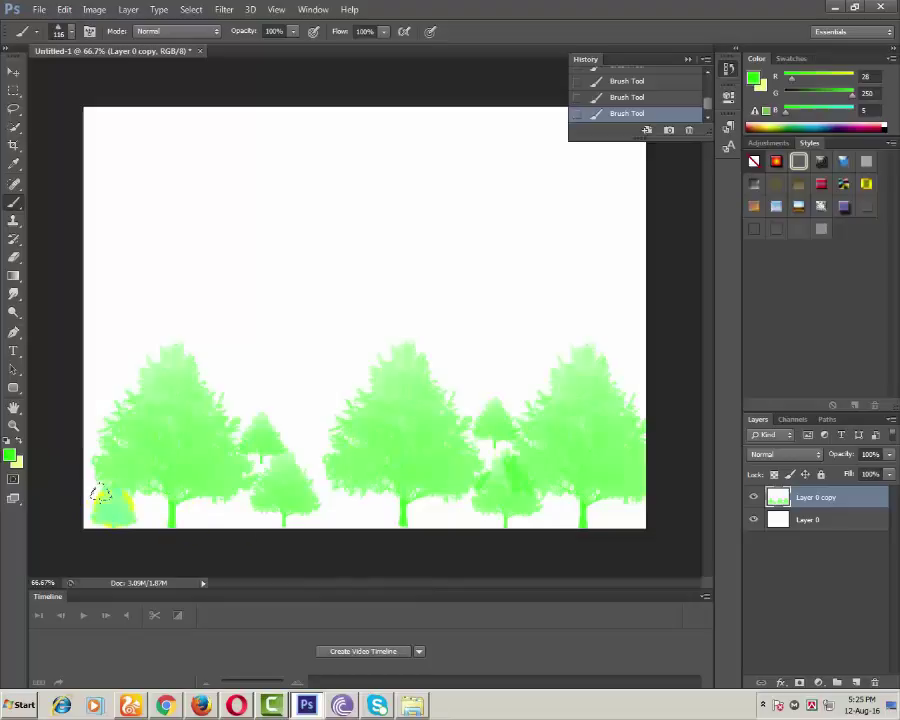
pyautogui.click(573, 547)
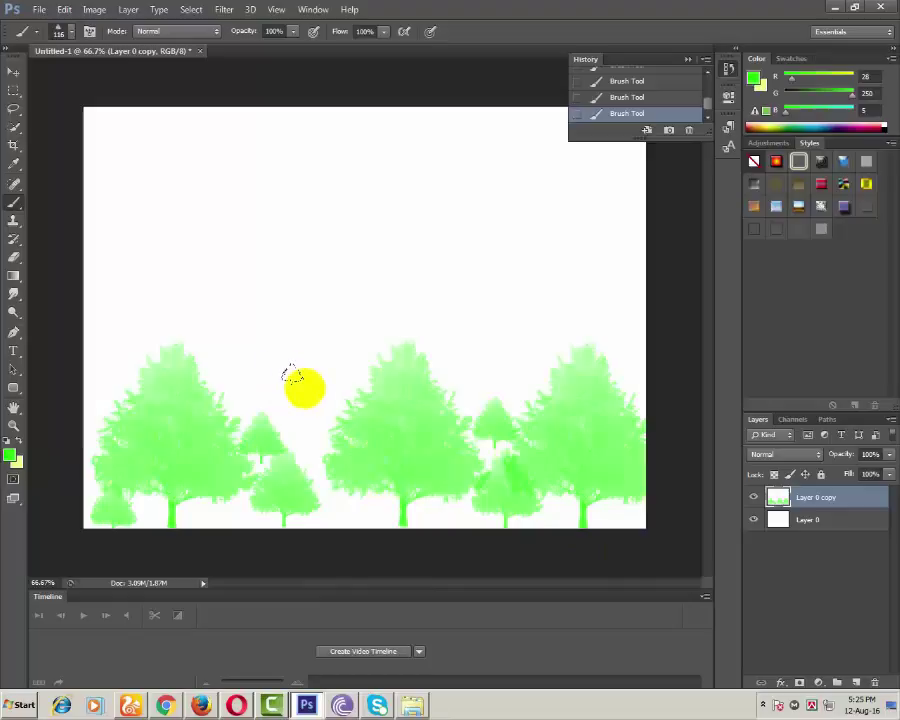
# - Stamp a first row of small trees across the top of the canvas
pyautogui.click(112, 252)
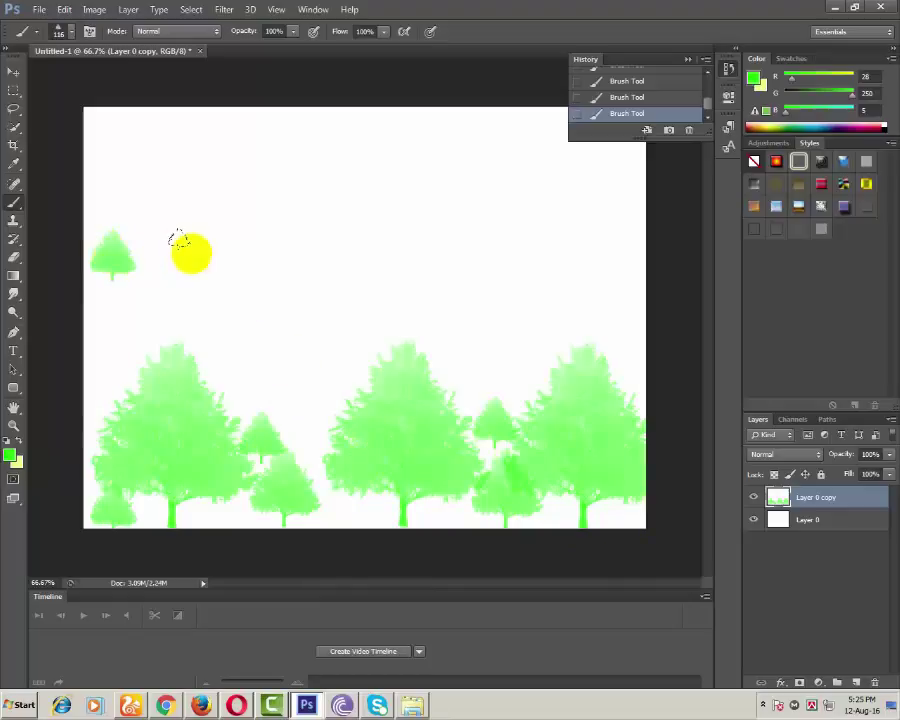
pyautogui.click(190, 252)
pyautogui.click(372, 237)
pyautogui.click(557, 245)
pyautogui.click(636, 240)
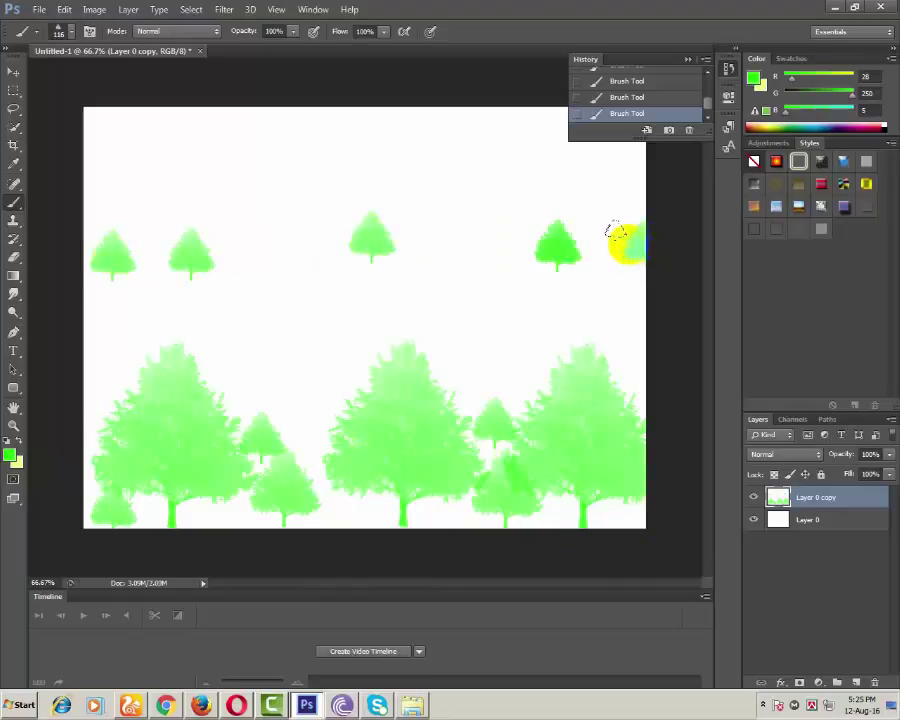
pyautogui.click(601, 232)
pyautogui.click(495, 240)
pyautogui.click(436, 278)
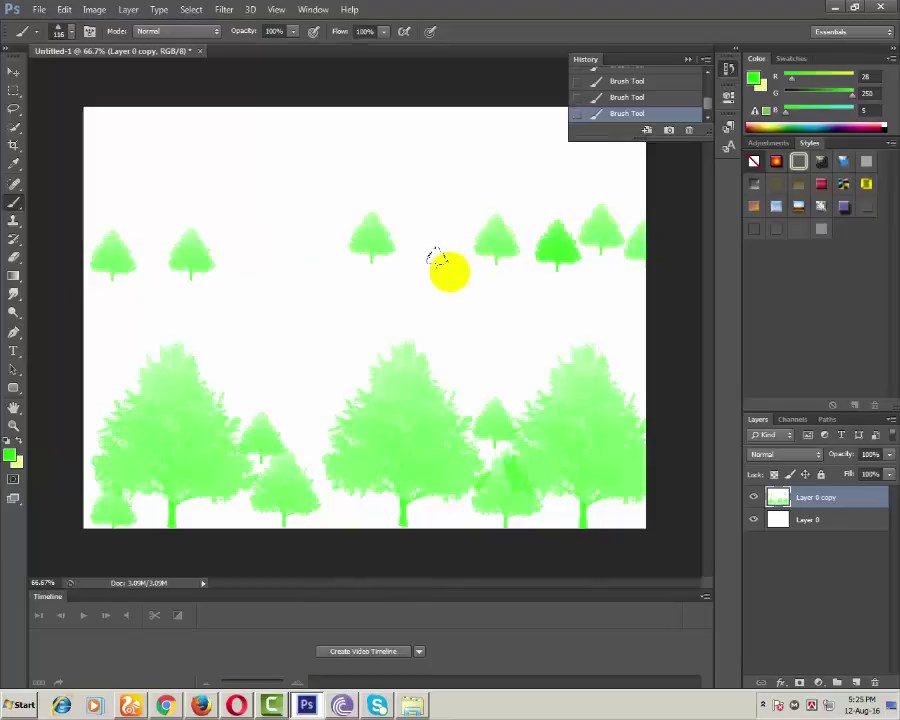
pyautogui.click(437, 233)
pyautogui.click(316, 240)
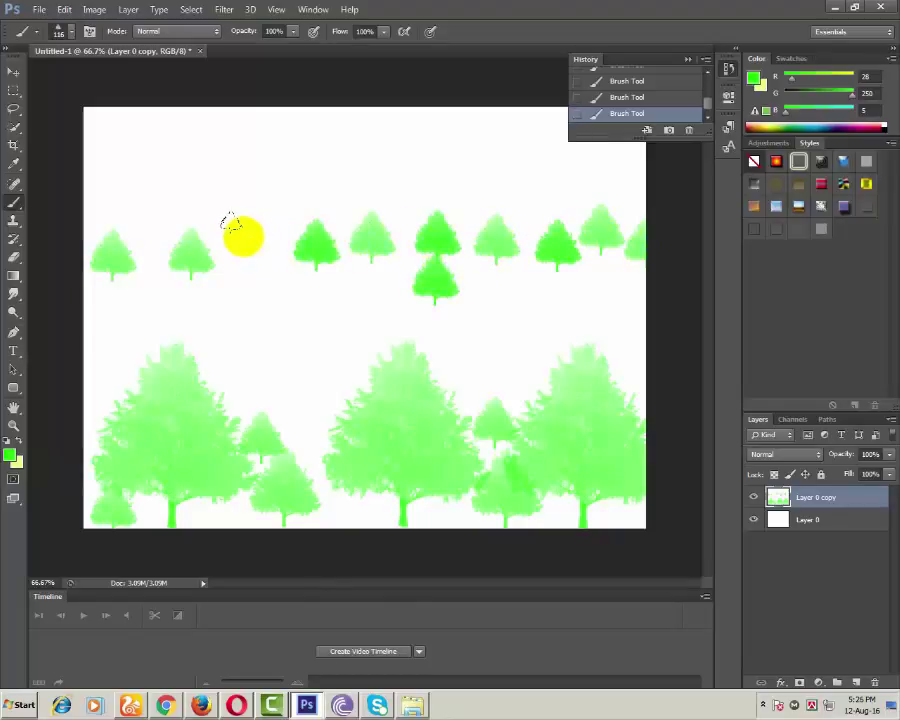
pyautogui.click(241, 240)
pyautogui.click(255, 295)
pyautogui.click(148, 300)
# - Stamp a second row of small trees from left edge to right edge
pyautogui.click(100, 305)
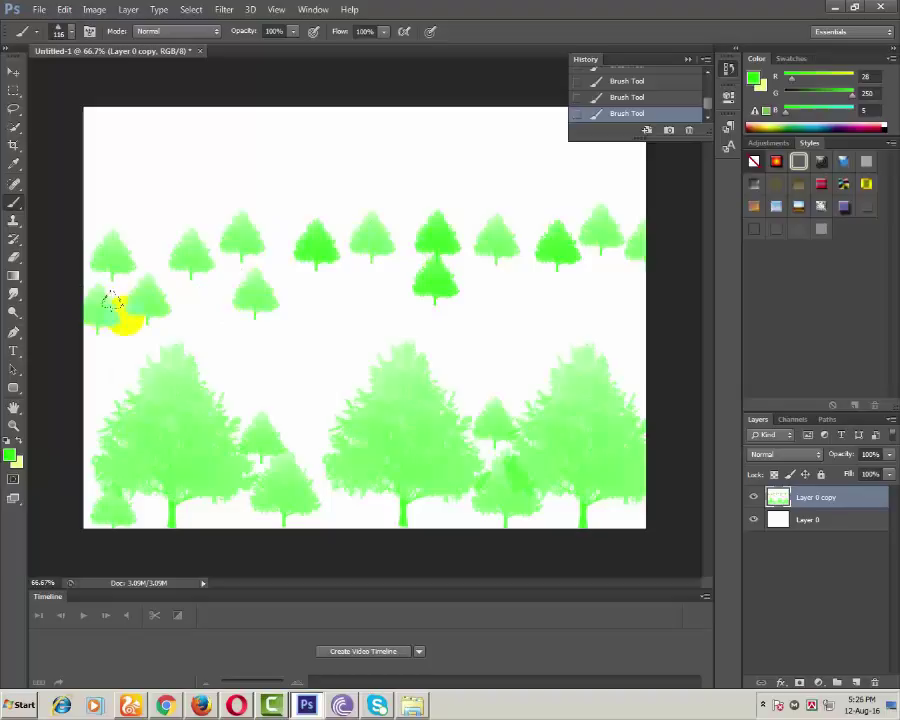
pyautogui.click(197, 298)
pyautogui.click(345, 295)
pyautogui.click(309, 300)
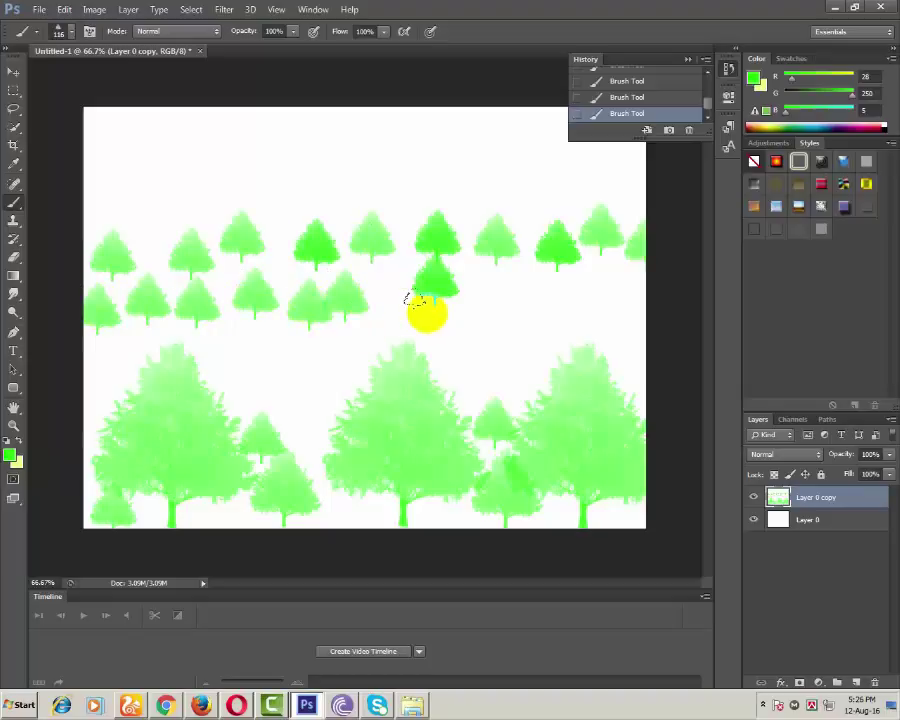
pyautogui.click(412, 303)
pyautogui.click(540, 303)
pyautogui.click(483, 290)
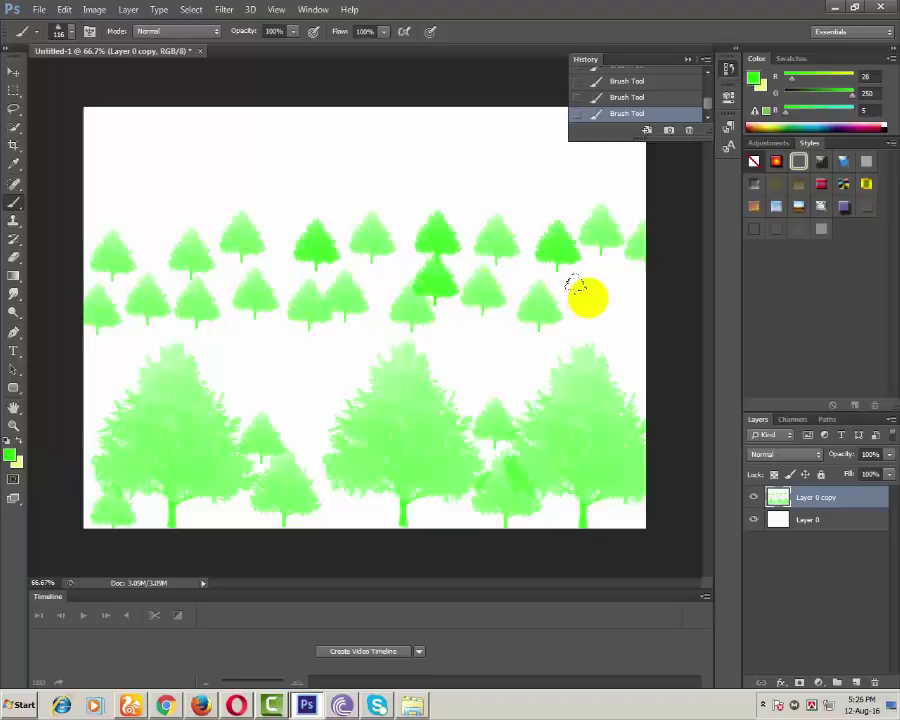
pyautogui.click(627, 296)
# - Add a third row of small trees on the left and right below
pyautogui.click(312, 358)
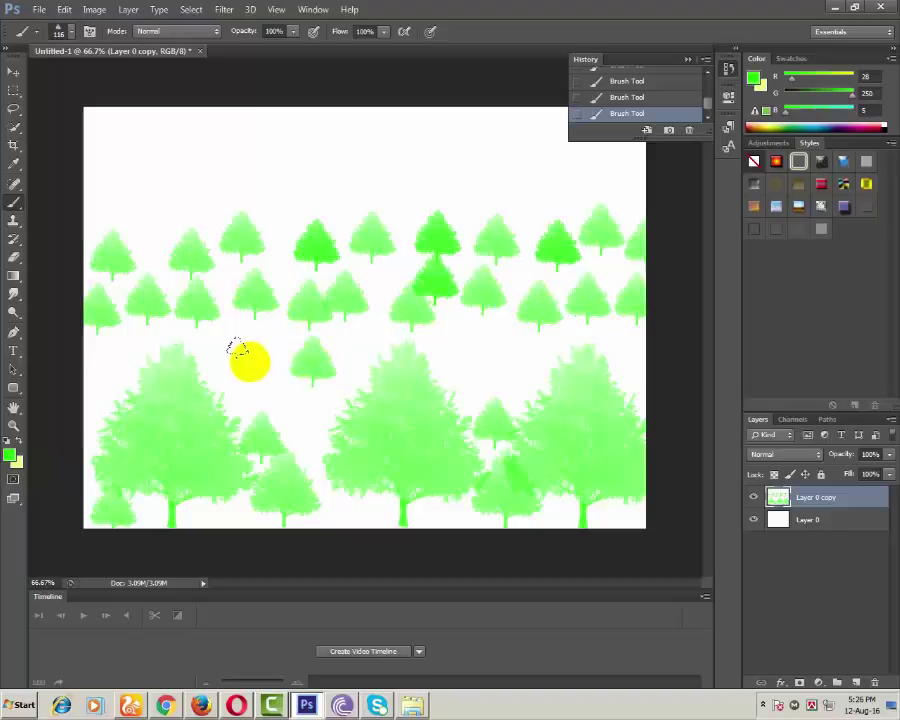
pyautogui.click(250, 360)
pyautogui.click(117, 353)
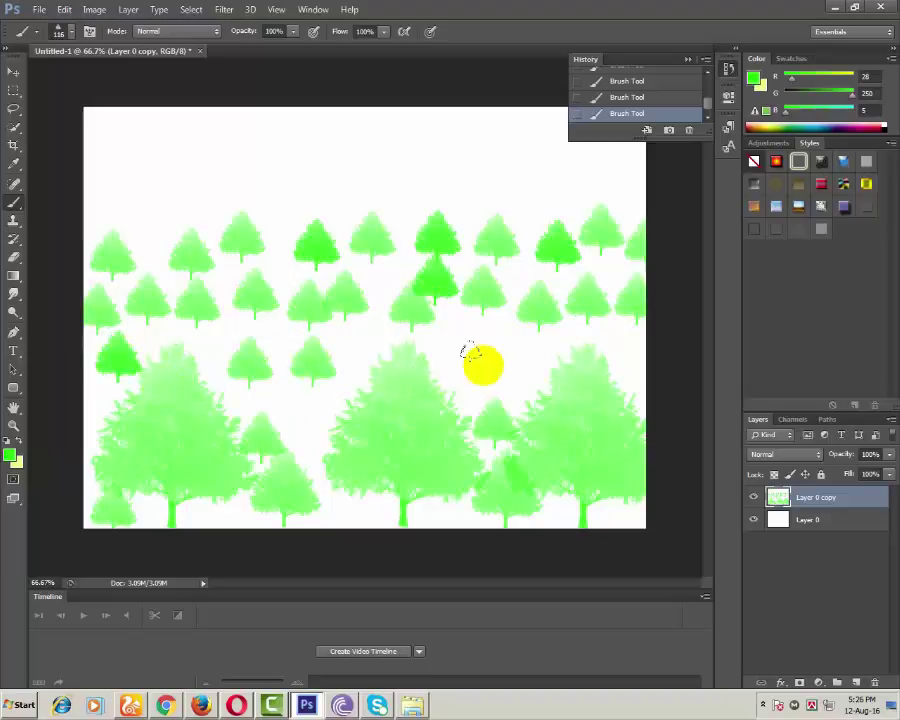
pyautogui.click(496, 356)
pyautogui.click(627, 352)
# - Enlarge the tree brush to 236 px and stamp bigger trees across the second row
pyautogui.rightClick(419, 327)
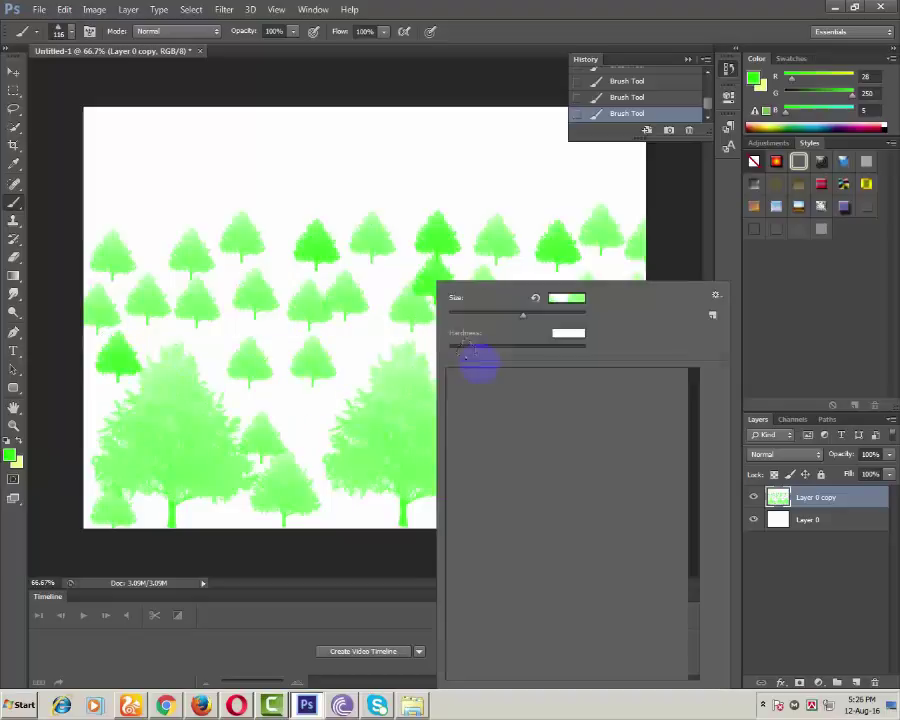
pyautogui.moveTo(500, 316); pyautogui.dragTo(553, 316)
pyautogui.click(561, 297)
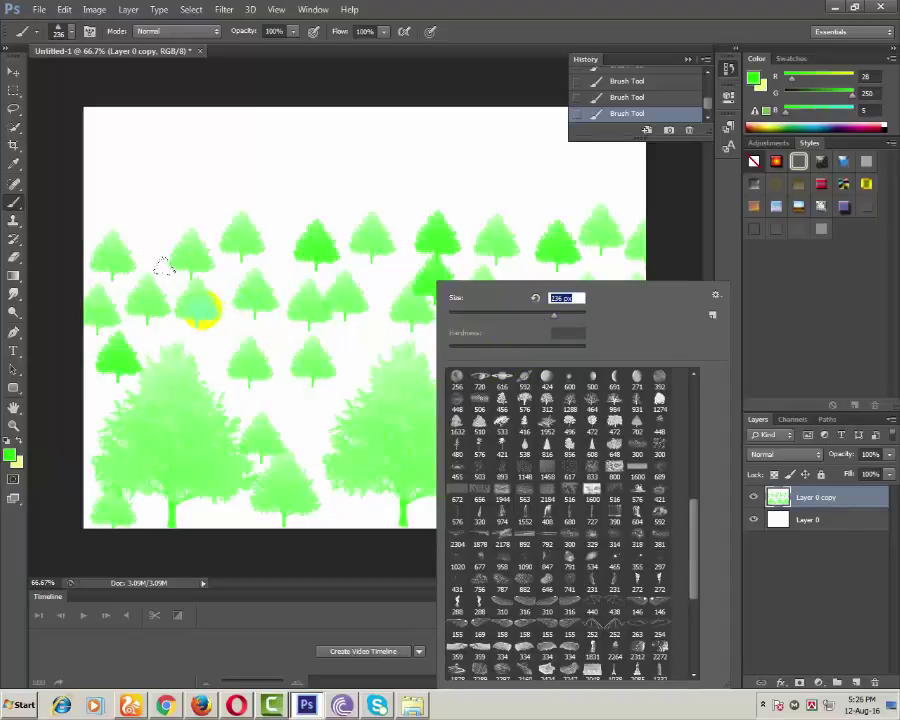
pyautogui.click(200, 304)
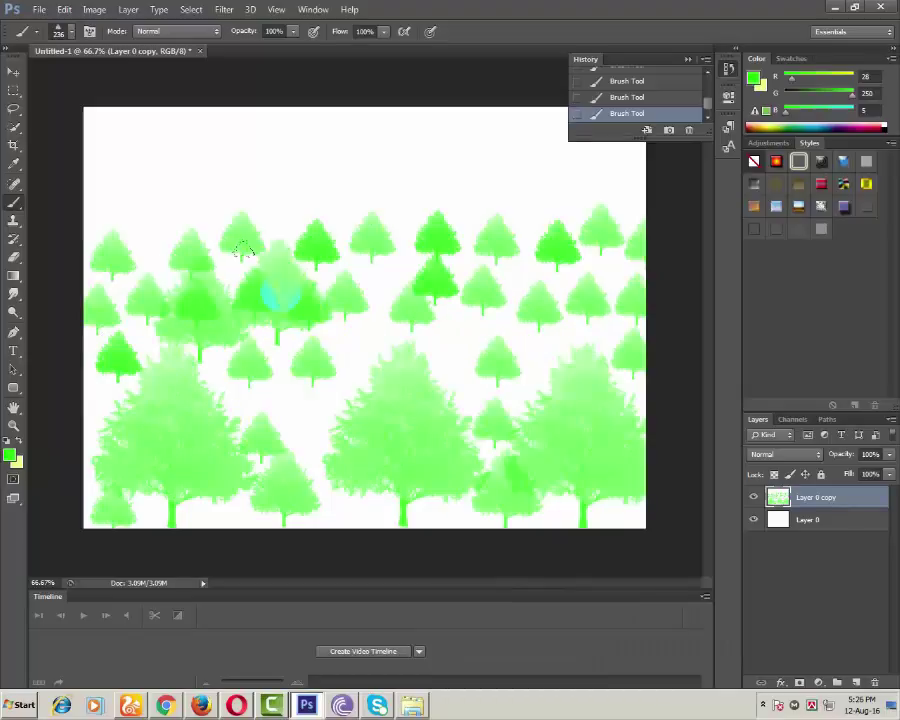
pyautogui.click(369, 320)
pyautogui.click(472, 323)
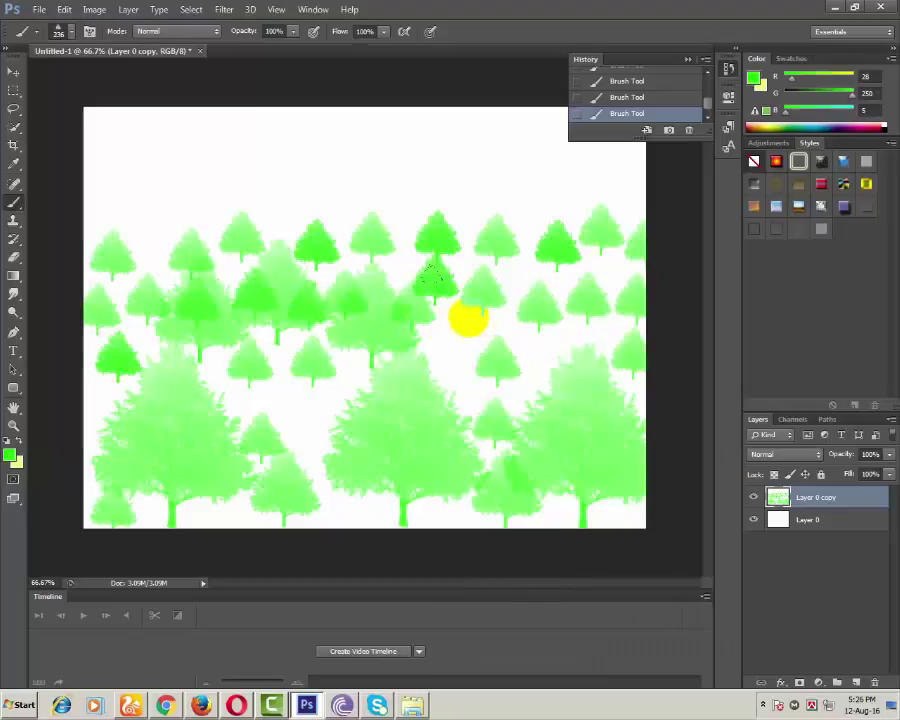
pyautogui.click(565, 335)
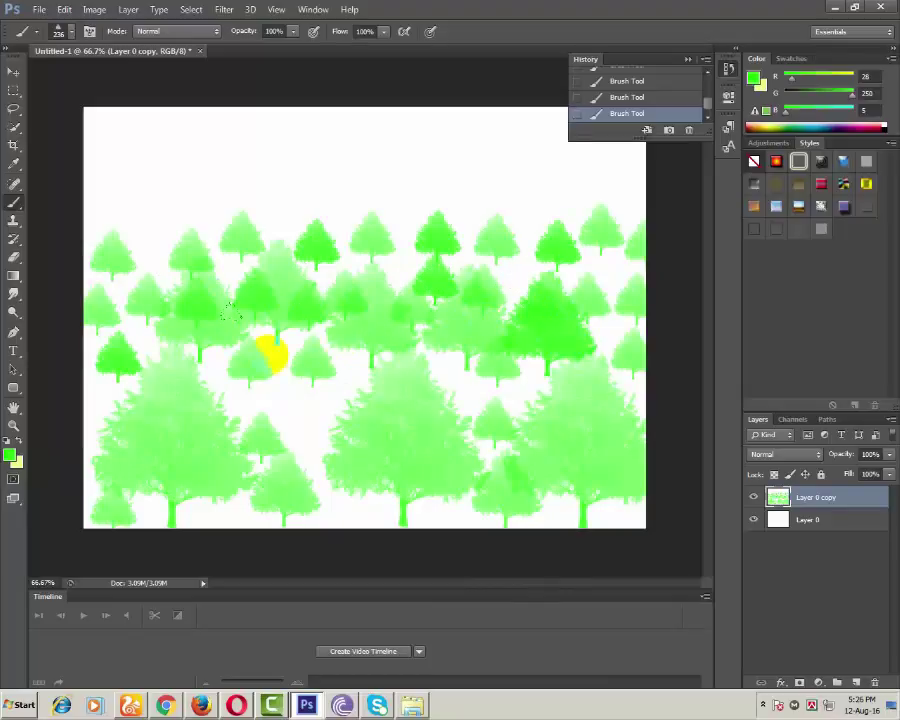
# - Cover the remaining lower gaps and upper left with pale light-green trees
pyautogui.click(306, 415)
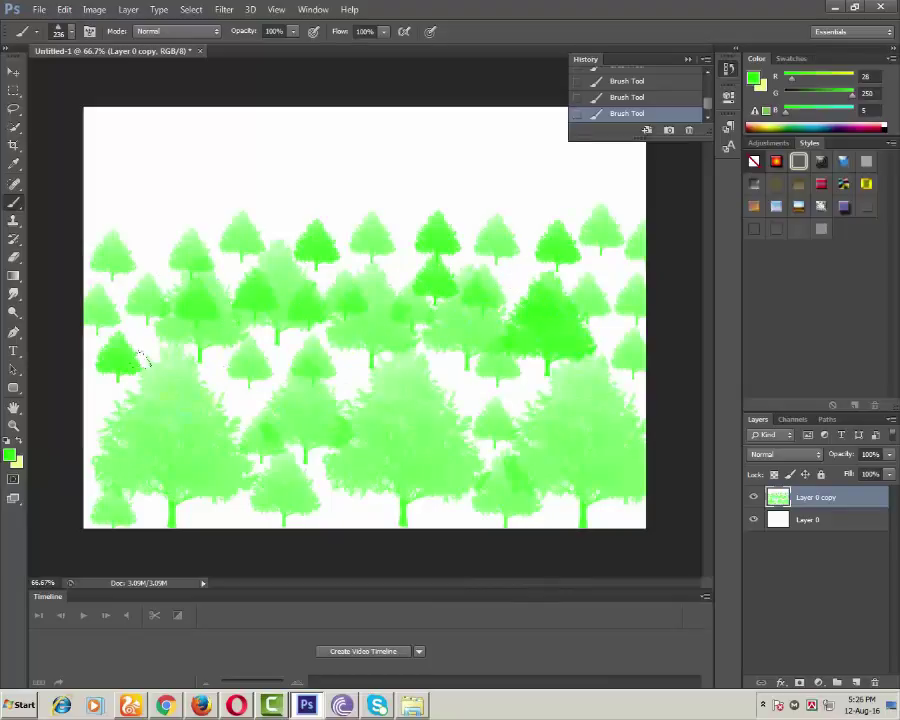
pyautogui.click(100, 395)
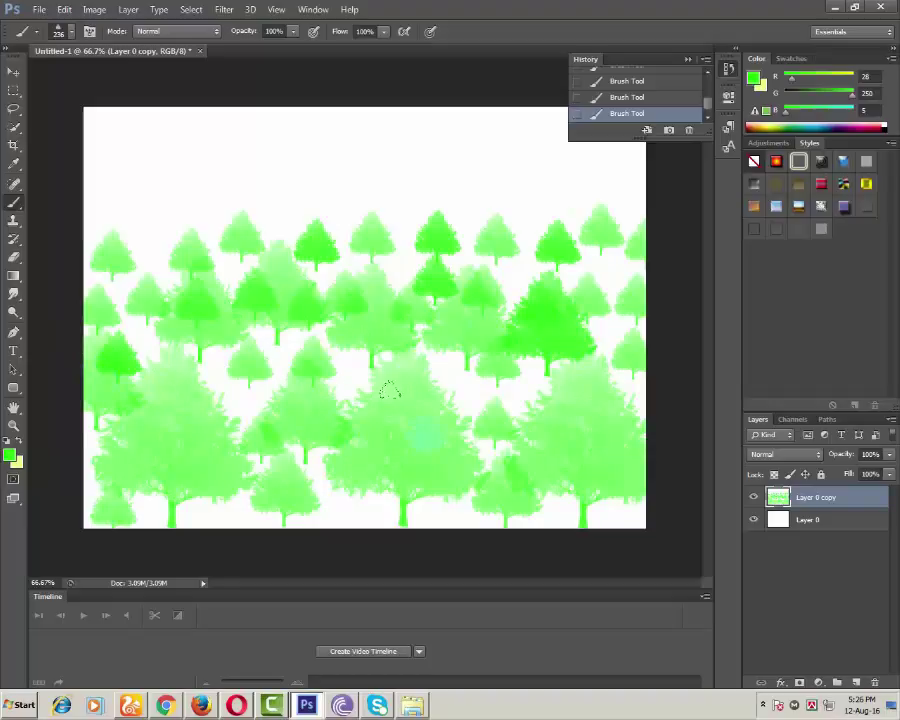
pyautogui.click(475, 372)
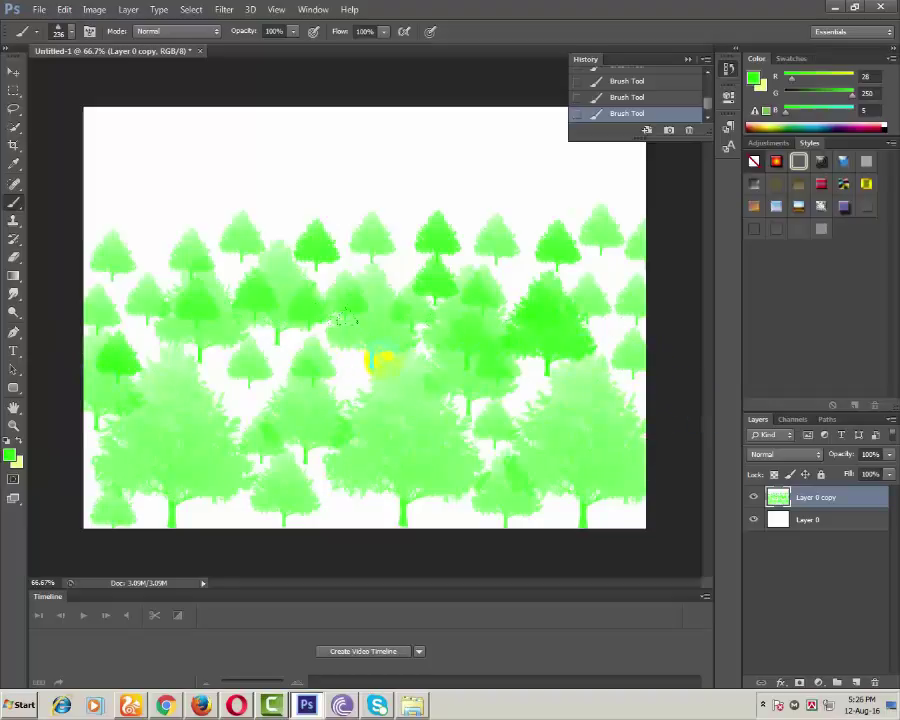
pyautogui.click(172, 435)
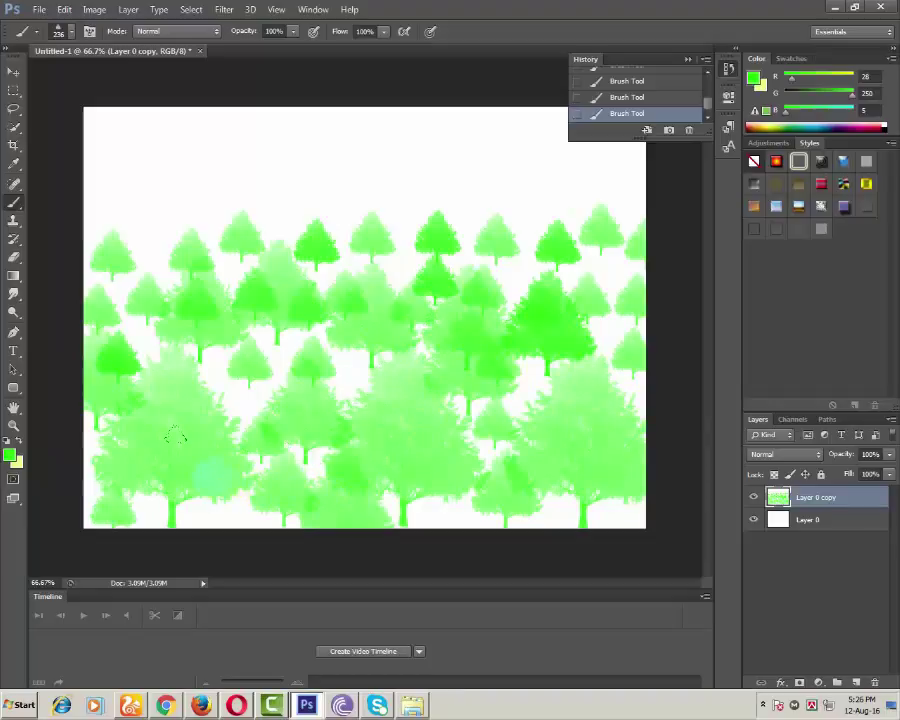
pyautogui.click(333, 417)
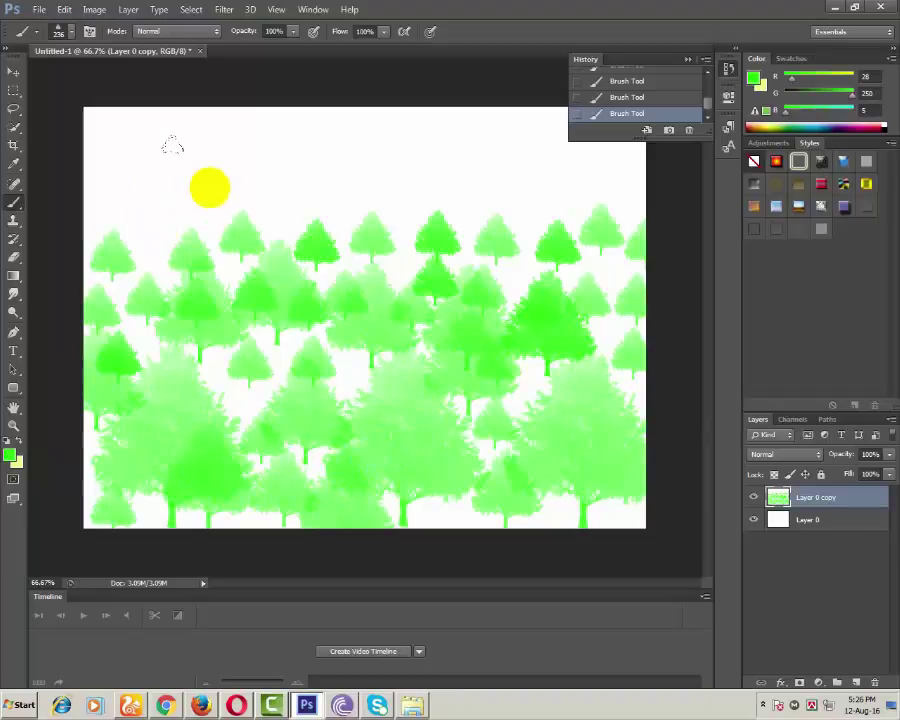
pyautogui.click(112, 178)
pyautogui.click(428, 260)
pyautogui.click(274, 209)
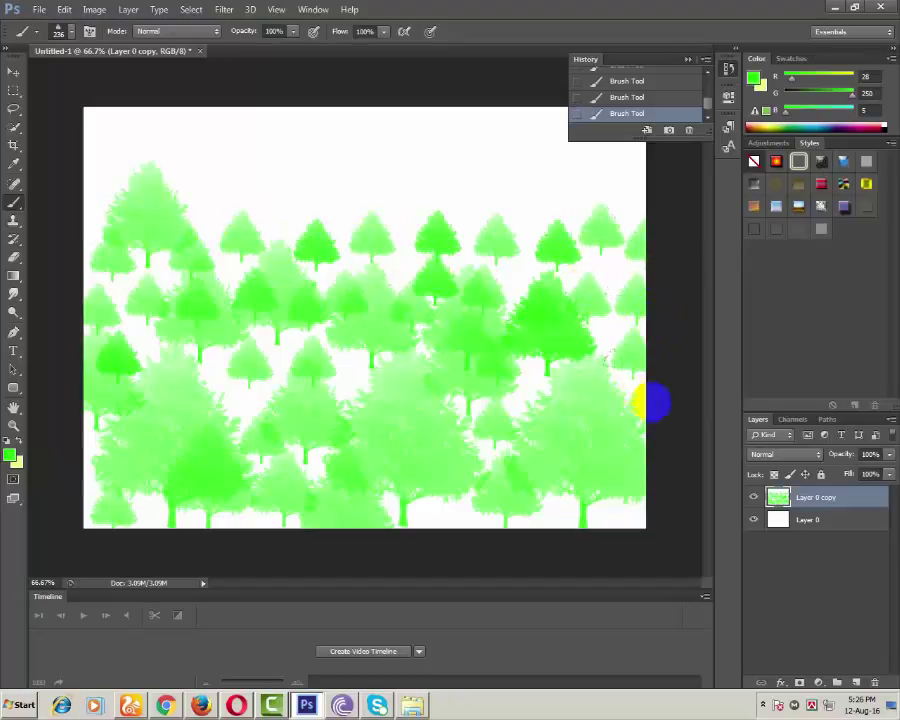
pyautogui.click(731, 68)
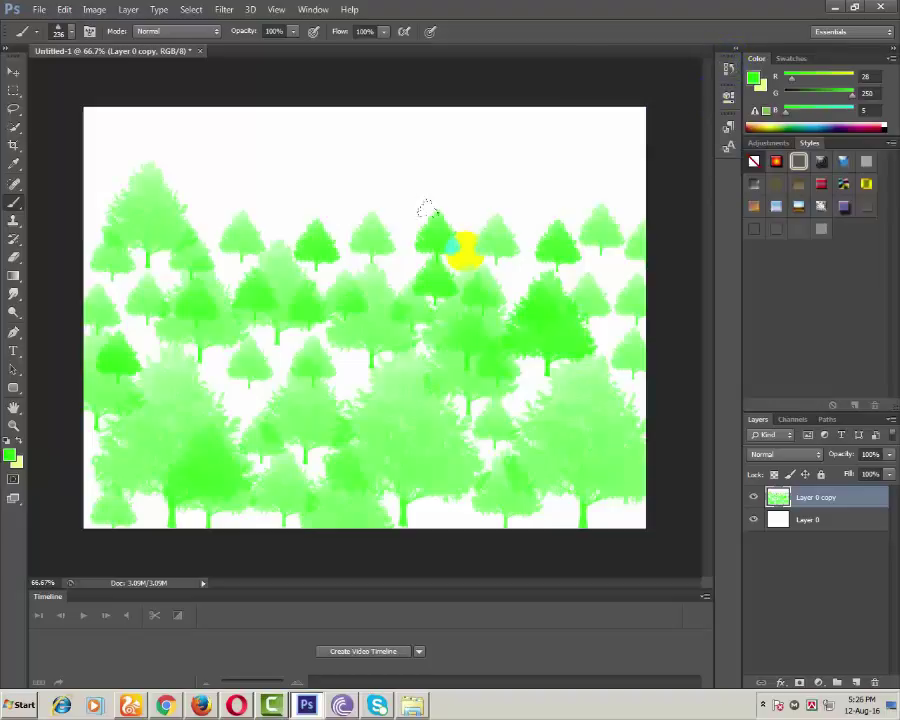
pyautogui.click(14, 72)
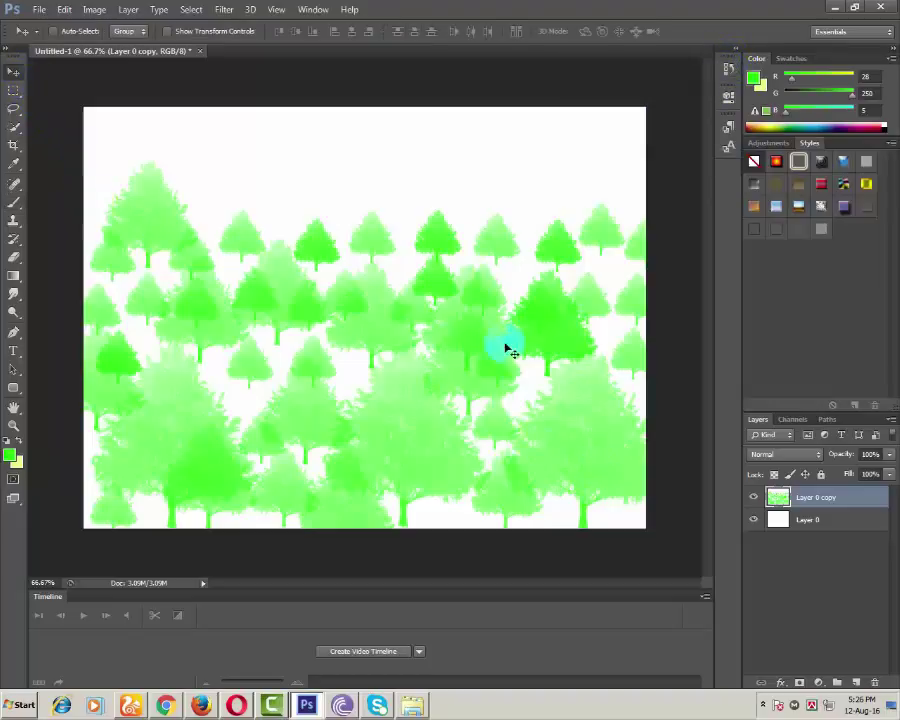
# - Set Layer 0 copy to 80% opacity in Normal blending, keeping its name unchanged
pyautogui.click(872, 473)
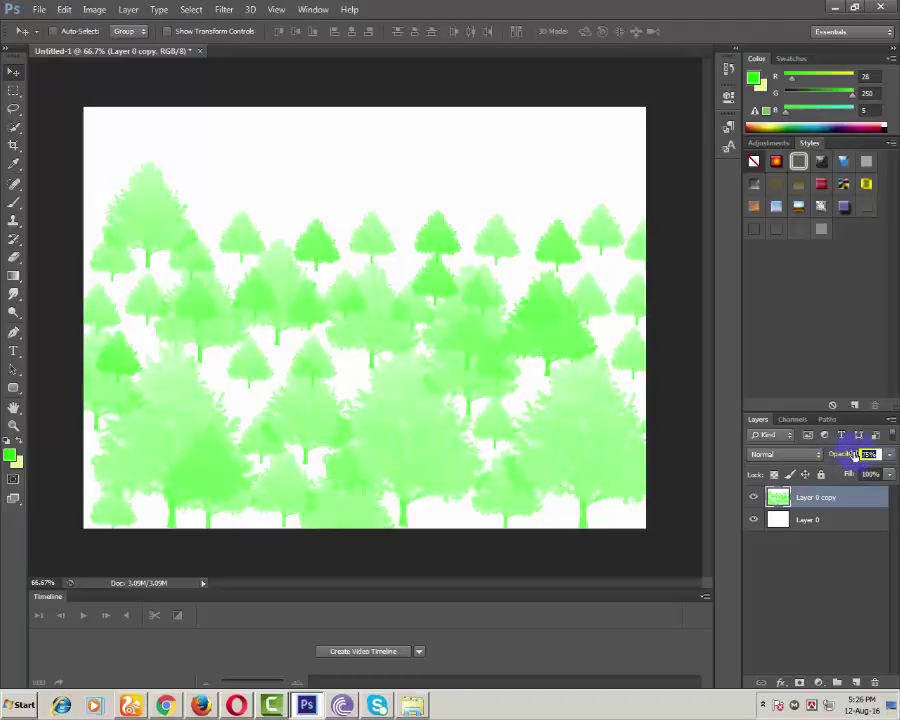
pyautogui.moveTo(855, 455)
pyautogui.mouseDown()
pyautogui.moveTo(842, 457)
pyautogui.moveTo(874, 454)
pyautogui.moveTo(841, 455)
pyautogui.moveTo(864, 454)
pyautogui.mouseUp()
pyautogui.click(809, 456)
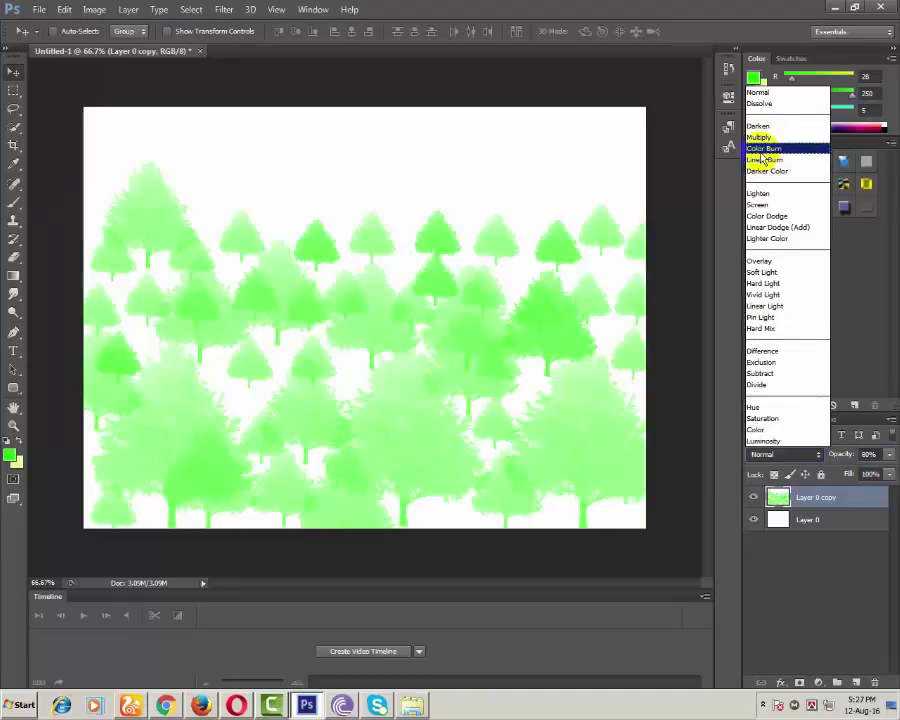
pyautogui.click(764, 93)
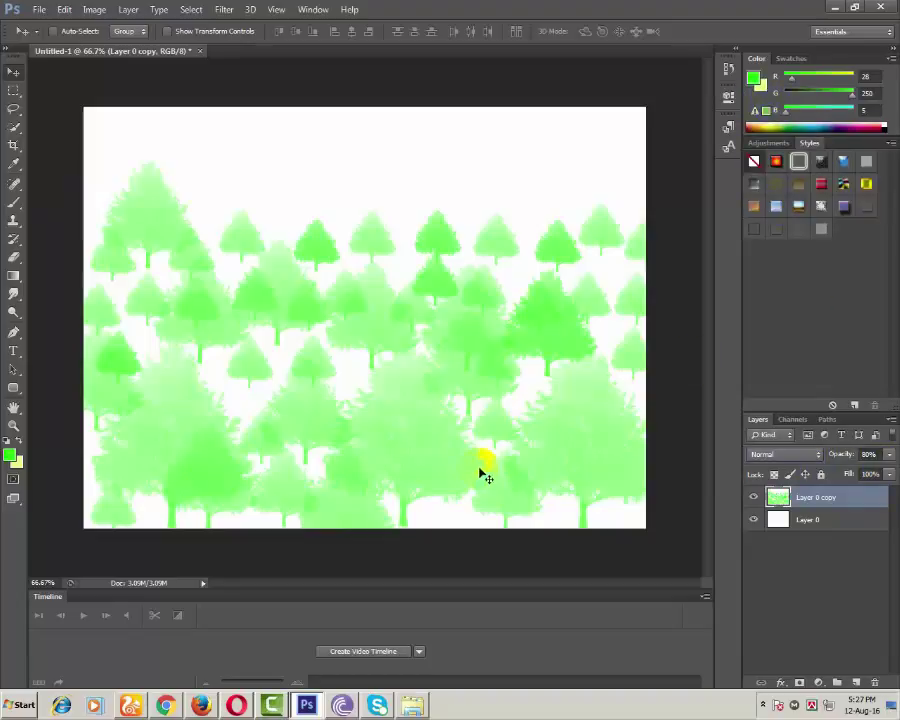
pyautogui.click(785, 520)
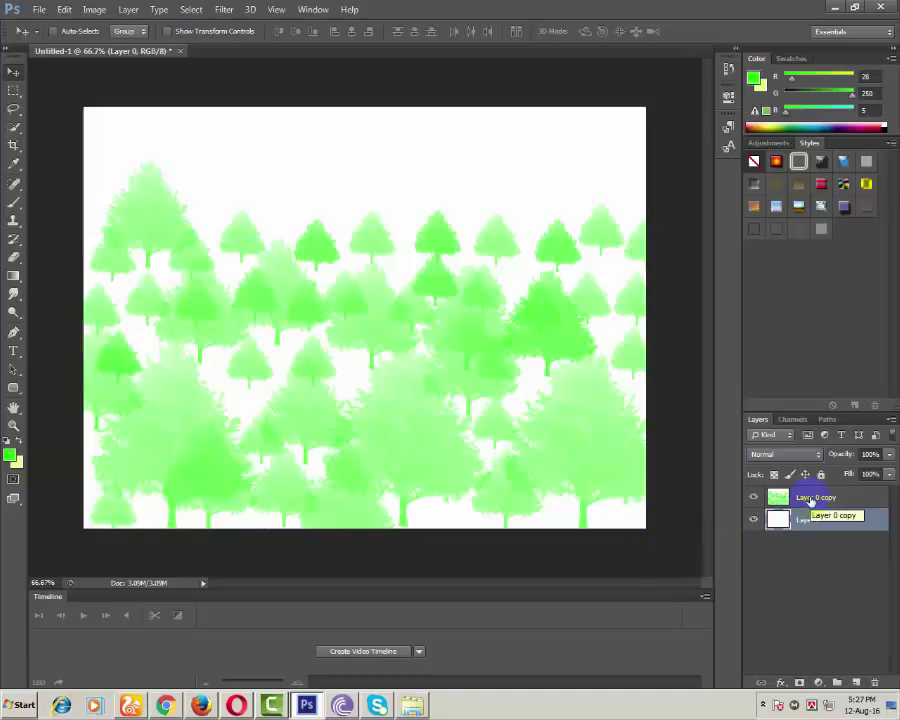
pyautogui.doubleClick(815, 497)
pyautogui.press('Return')
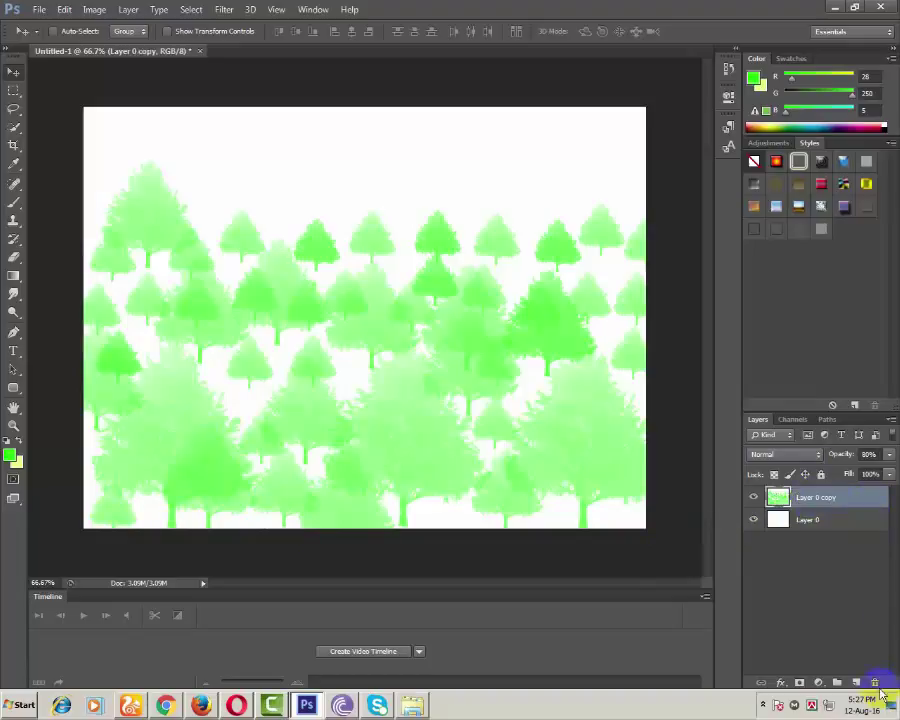
# - Add empty Layer 1 on top and set the foreground colour to tan (181, 164, 139)
pyautogui.click(856, 683)
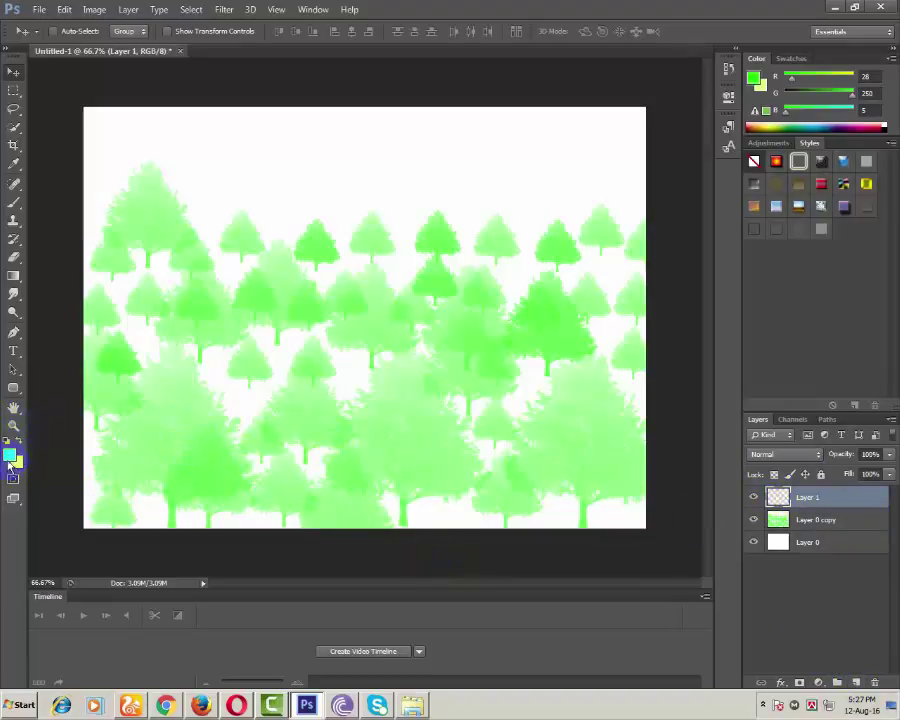
pyautogui.click(10, 457)
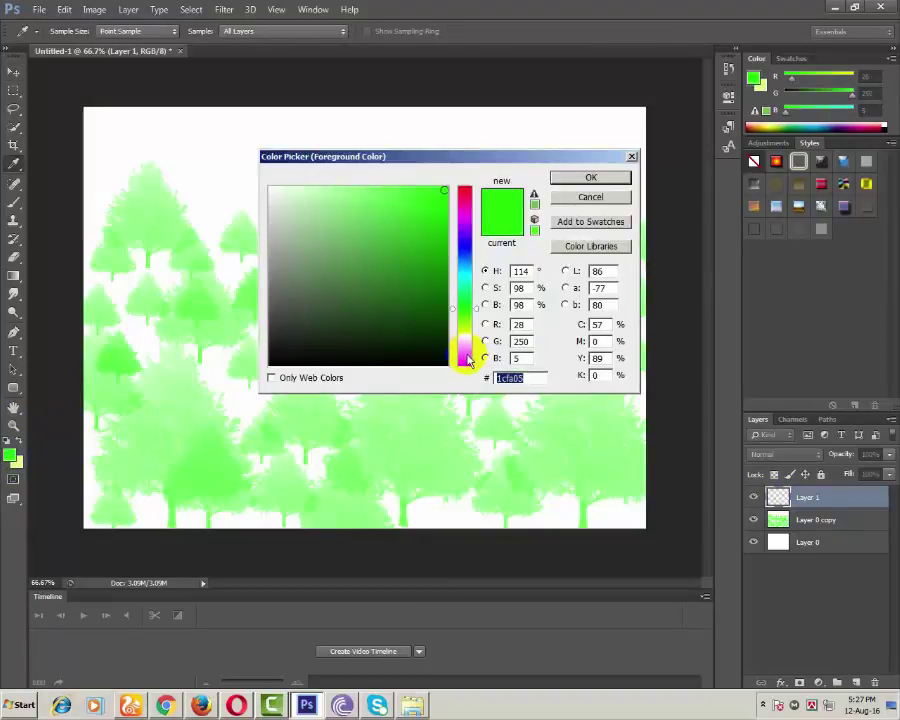
pyautogui.click(467, 349)
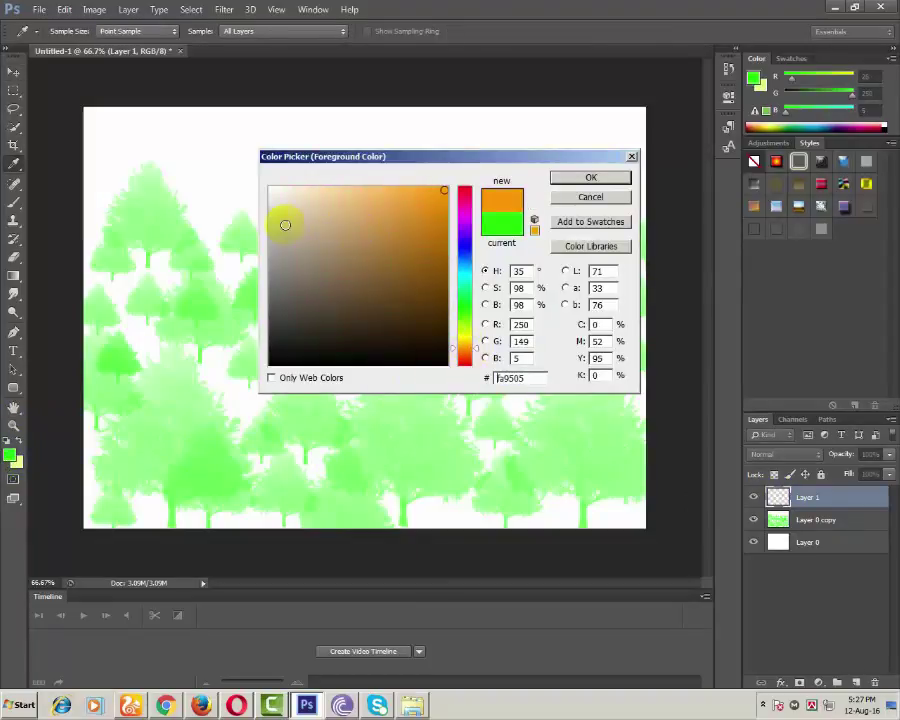
pyautogui.click(323, 201)
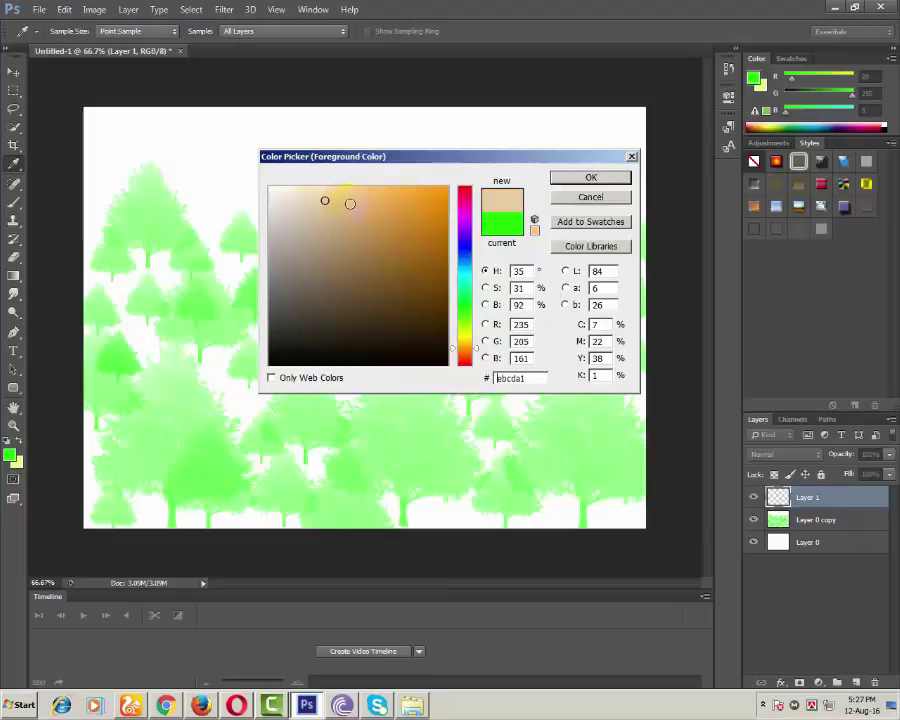
pyautogui.click(379, 237)
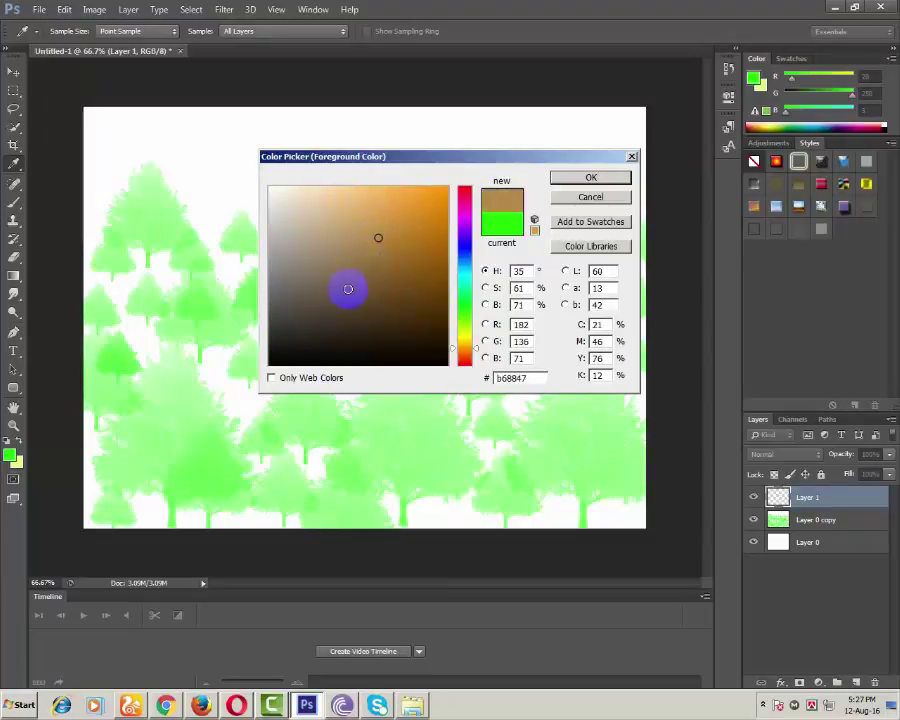
pyautogui.click(347, 288)
pyautogui.moveTo(325, 260); pyautogui.dragTo(321, 251)
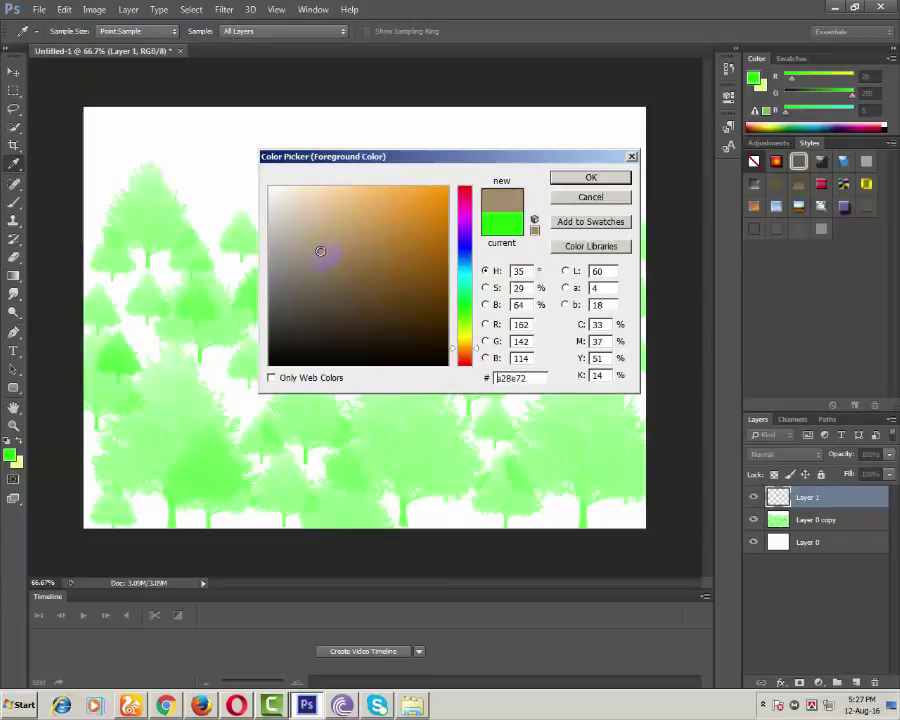
pyautogui.click(310, 238)
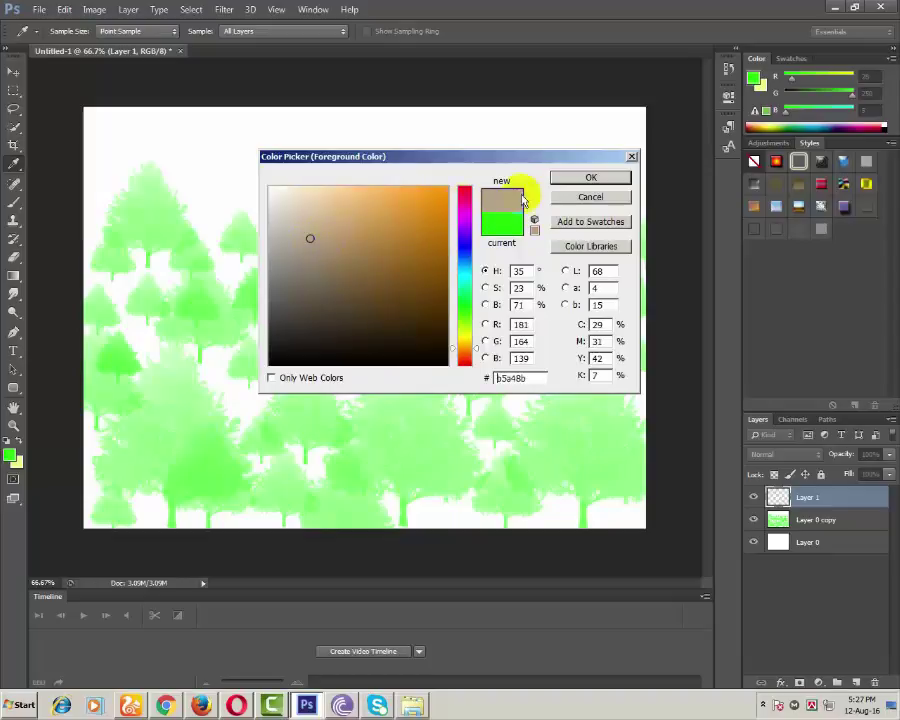
pyautogui.click(570, 177)
pyautogui.press('v')
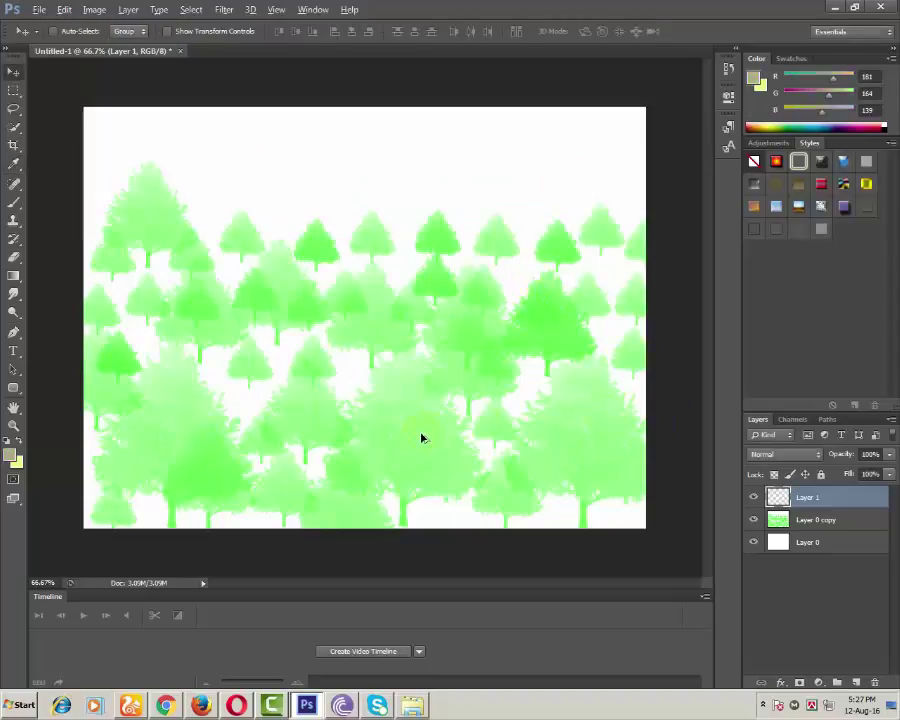
# - Fill Layer 1 with the tan foreground colour using Alt+Backspace
pyautogui.hotkey('alt', 'BackSpace')
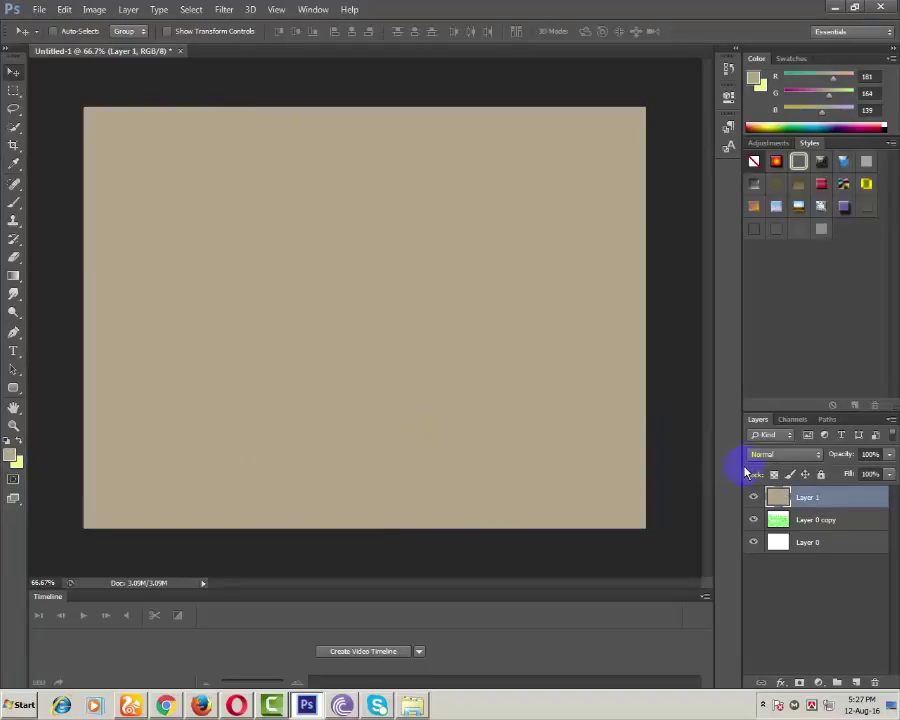
pyautogui.moveTo(812, 521); pyautogui.dragTo(812, 528)
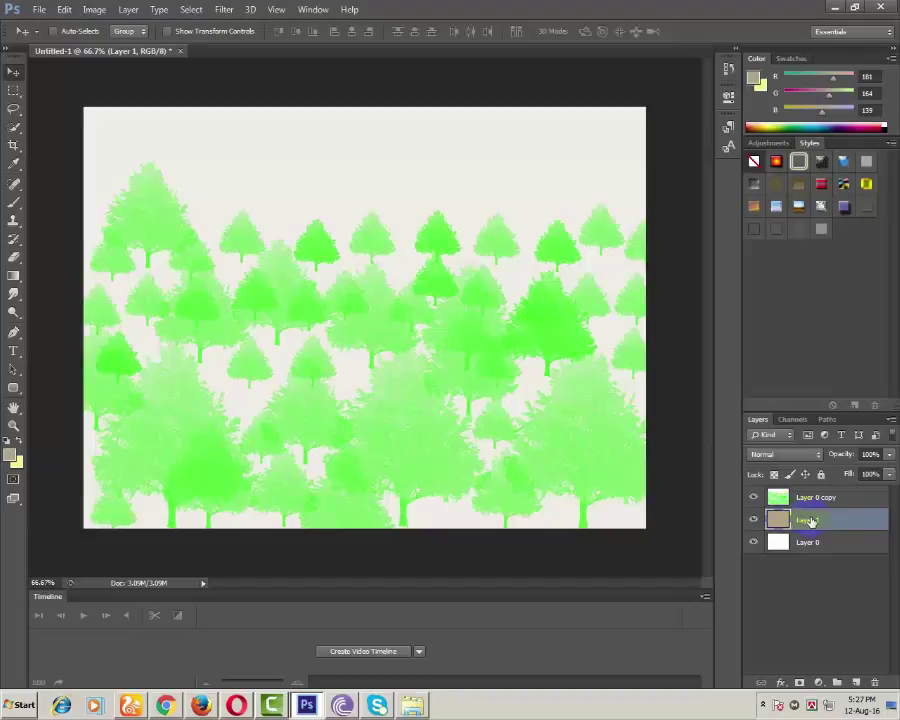
pyautogui.moveTo(785, 517); pyautogui.dragTo(820, 498)
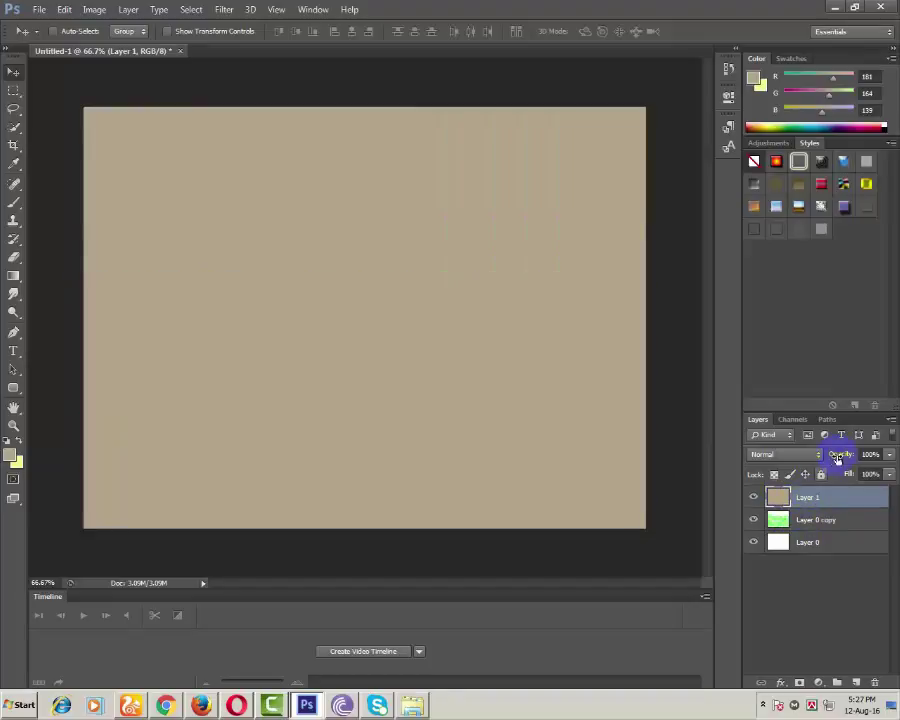
# - Set Layer 1 to Lighter Color blending and move it beneath Layer 0 copy
pyautogui.click(810, 458)
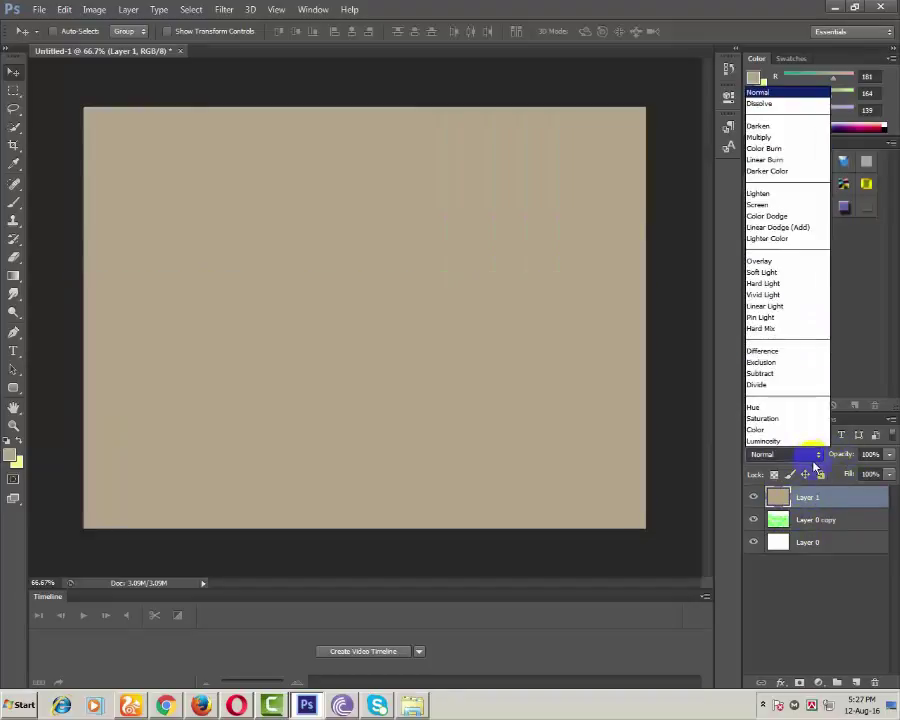
pyautogui.click(786, 230)
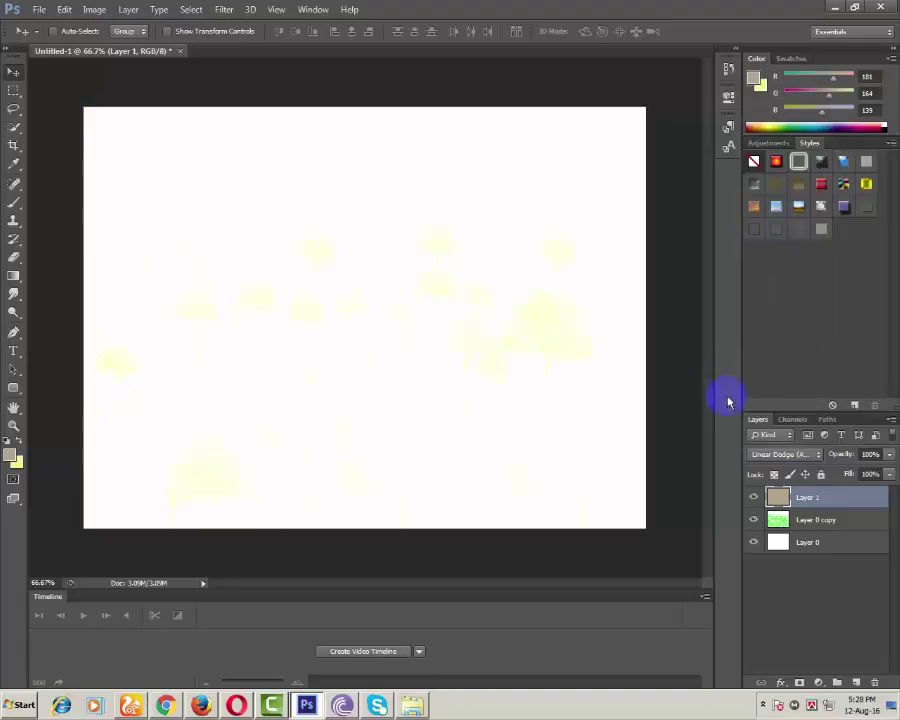
pyautogui.click(815, 457)
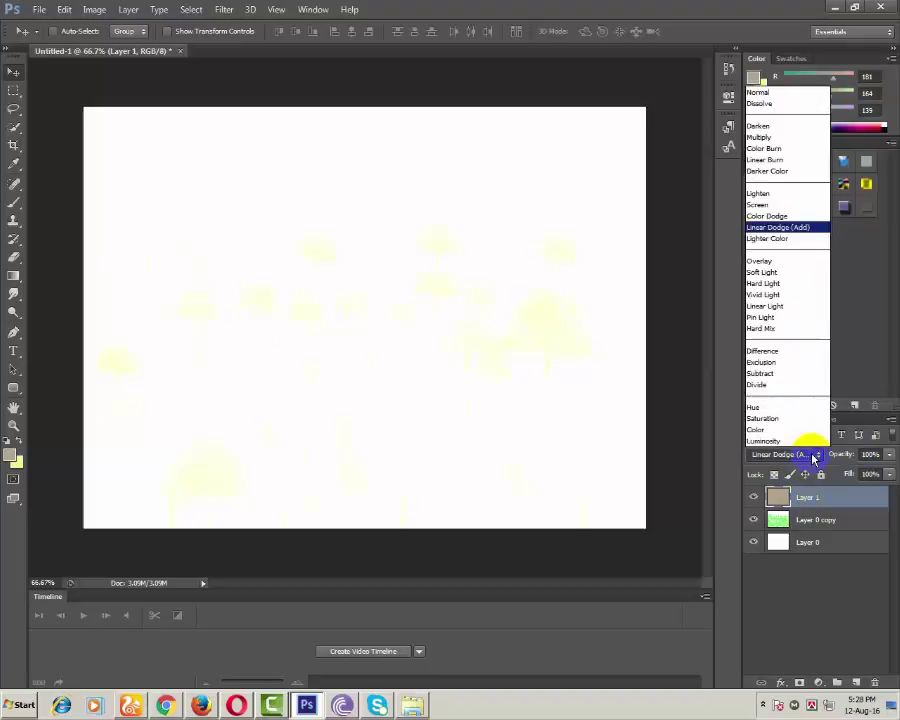
pyautogui.click(778, 240)
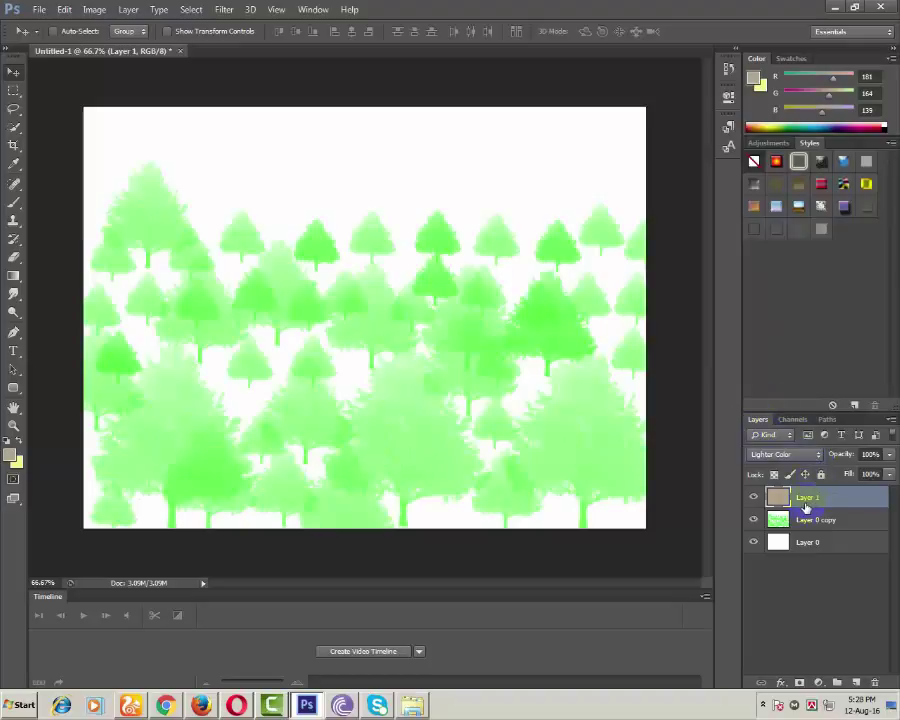
pyautogui.moveTo(810, 505); pyautogui.dragTo(816, 532)
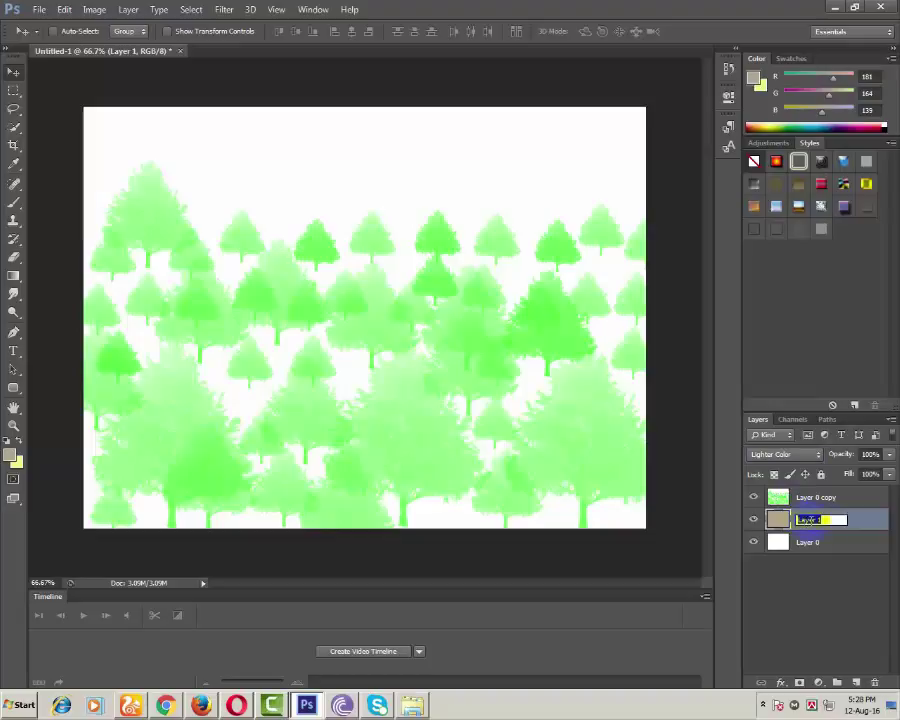
# - Drag the tan Layer 1 to the trash, leaving Layer 0 copy above Layer 0
pyautogui.click(848, 525)
pyautogui.rightClick(840, 527)
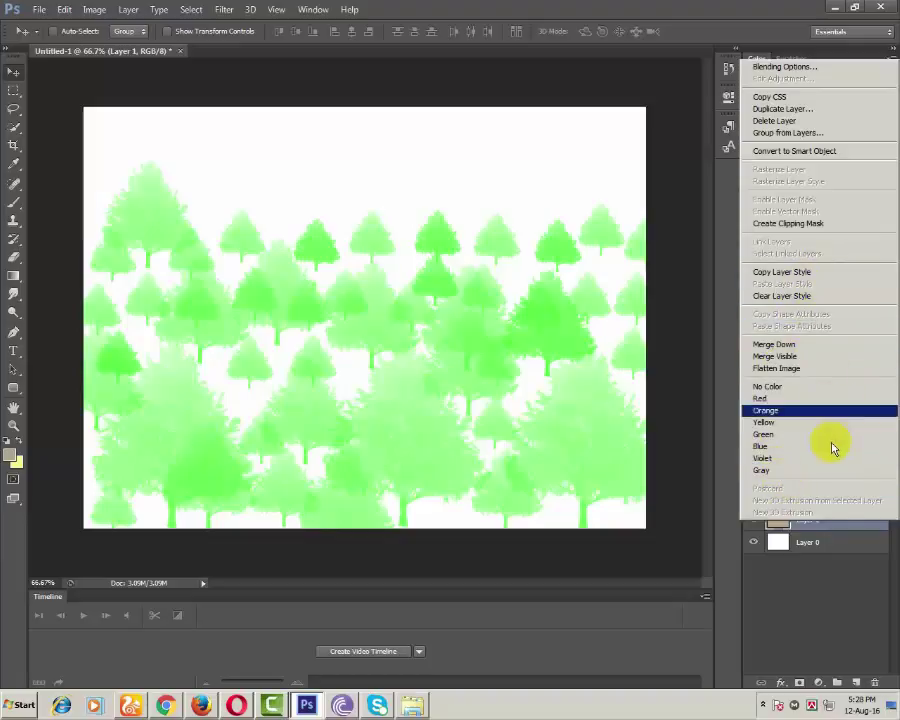
pyautogui.click(818, 600)
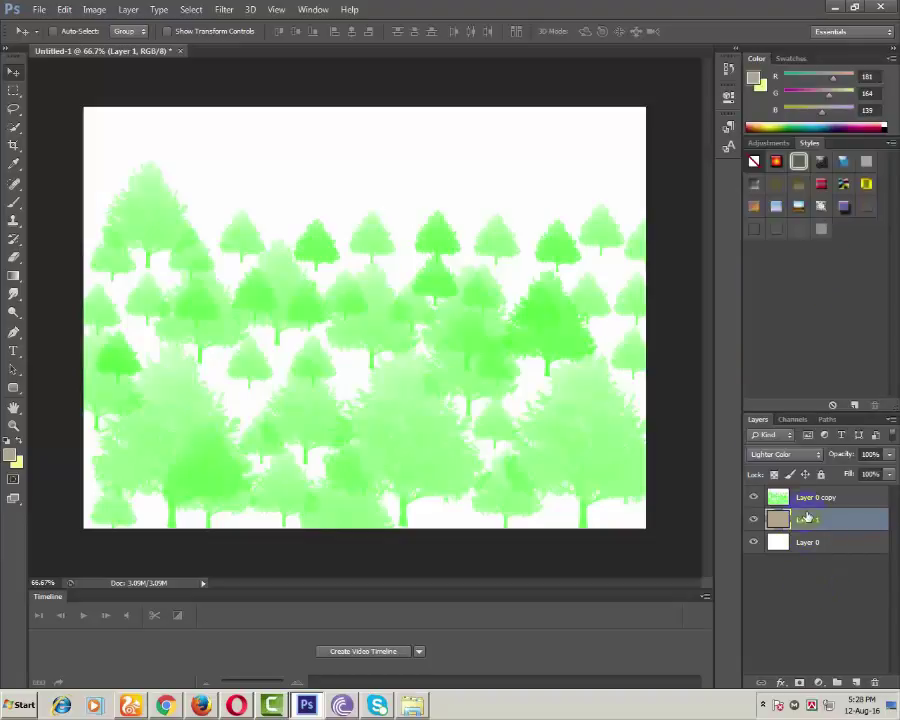
pyautogui.moveTo(812, 521); pyautogui.dragTo(875, 682)
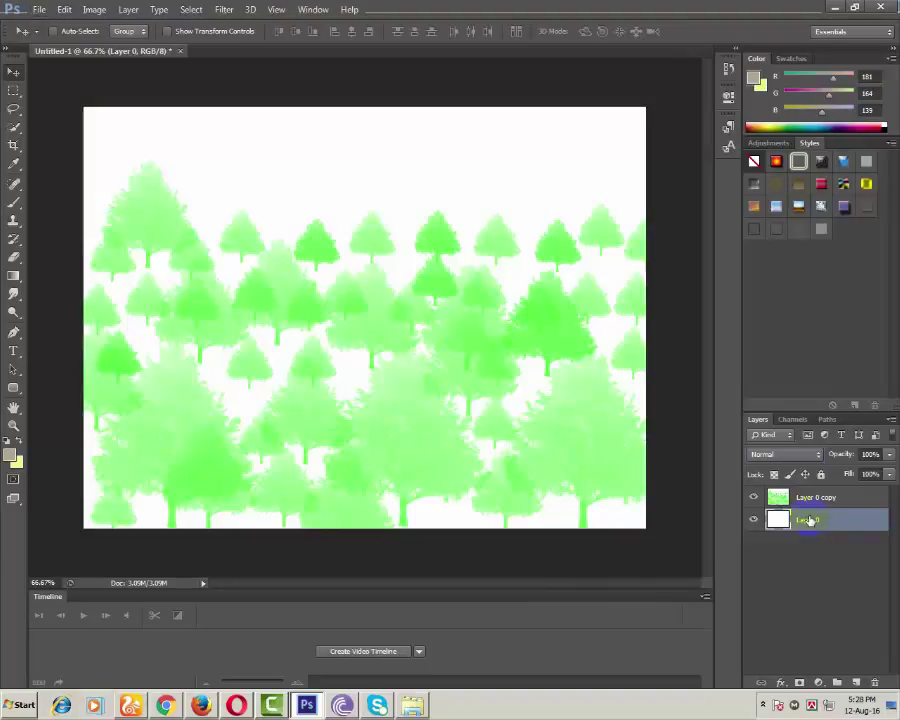
pyautogui.hotkey('alt', 'BackSpace')
pyautogui.doubleClick(782, 521)
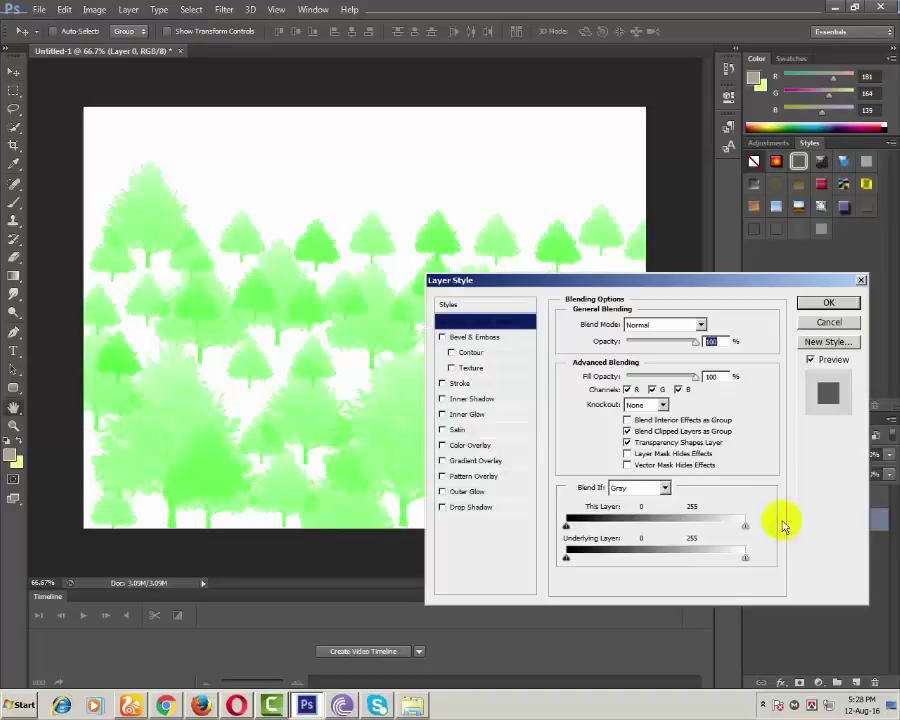
pyautogui.click(830, 322)
pyautogui.press('v')
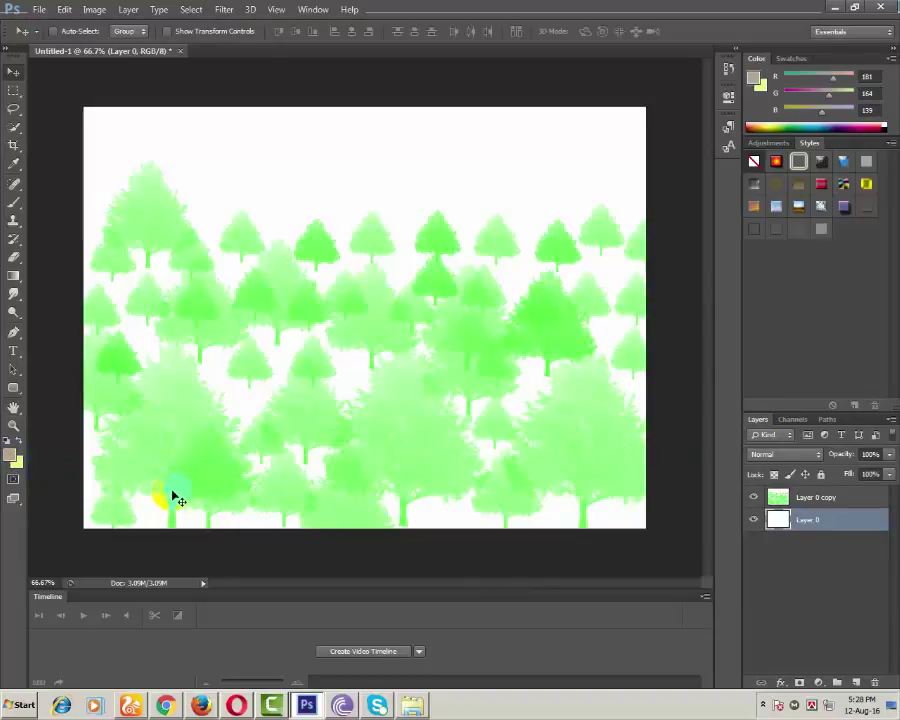
pyautogui.click(11, 456)
pyautogui.click(605, 176)
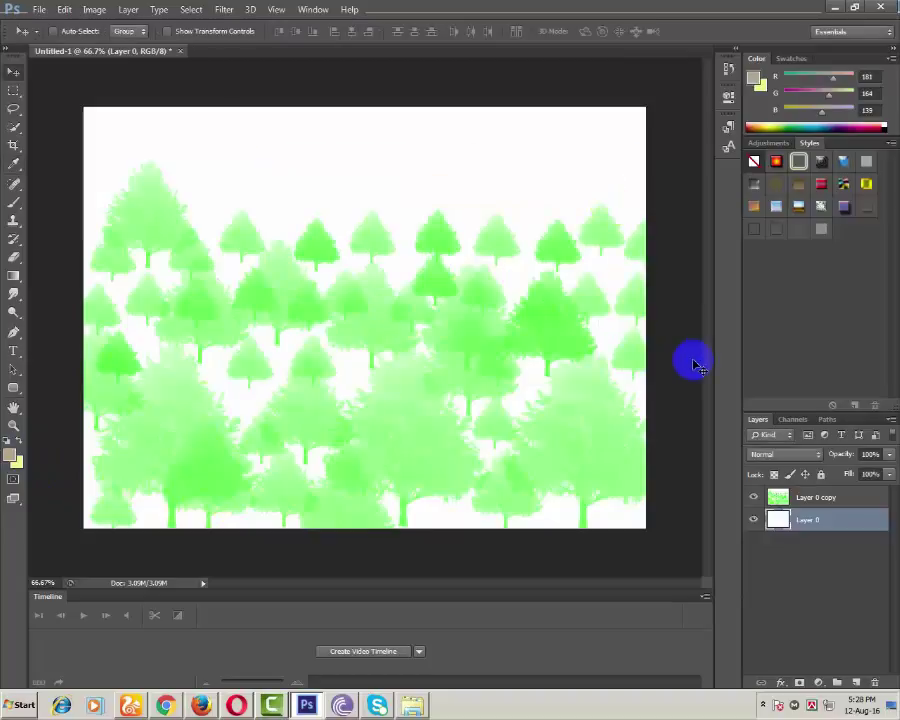
pyautogui.hotkey('alt', 'BackSpace')
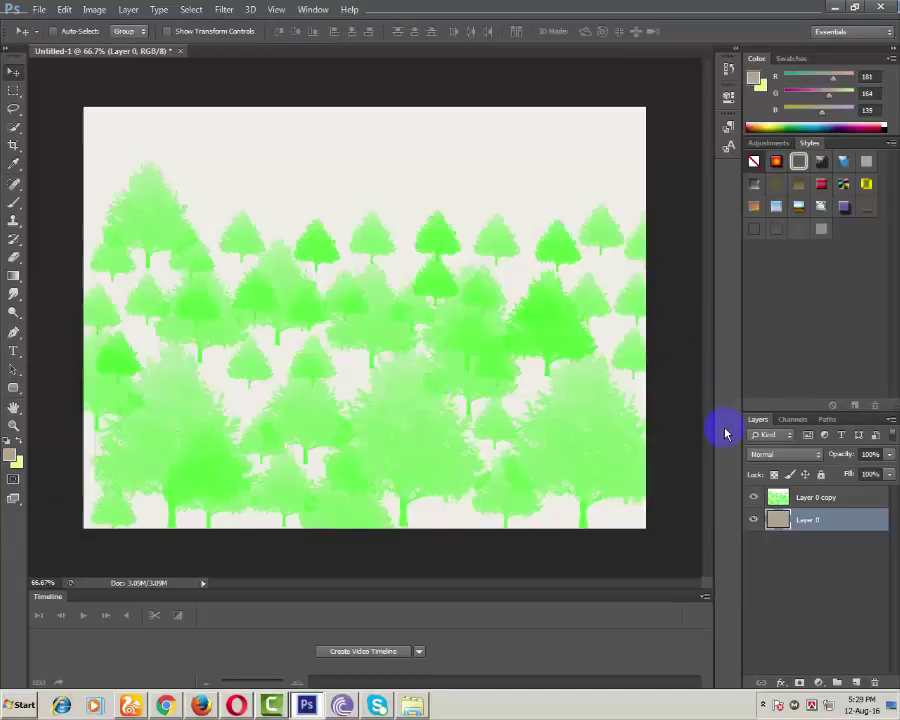
pyautogui.hotkey('ctrl', 'BackSpace')
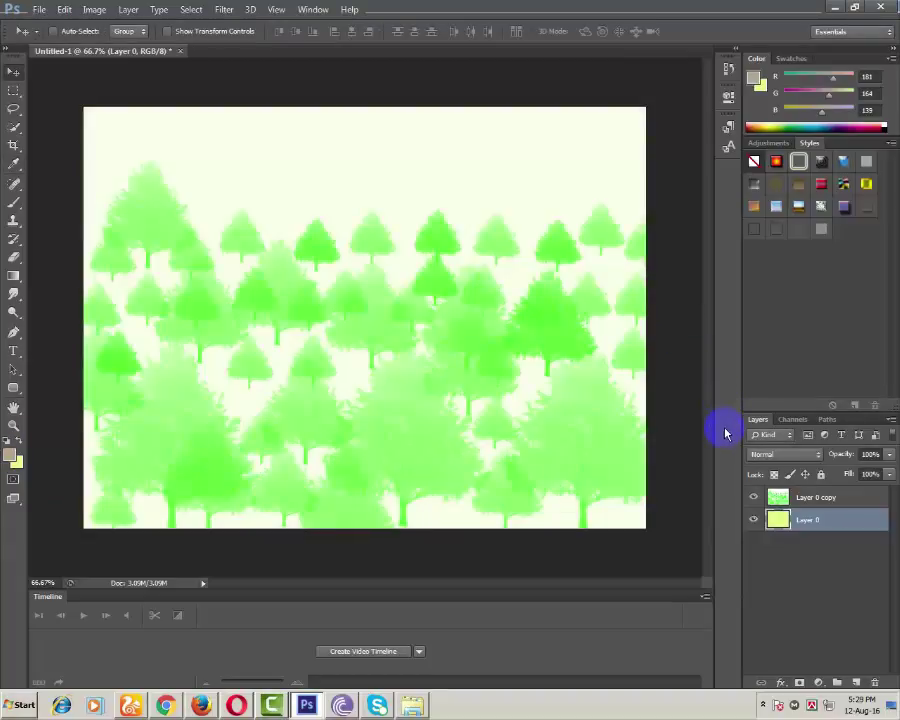
pyautogui.hotkey('alt', 'BackSpace')
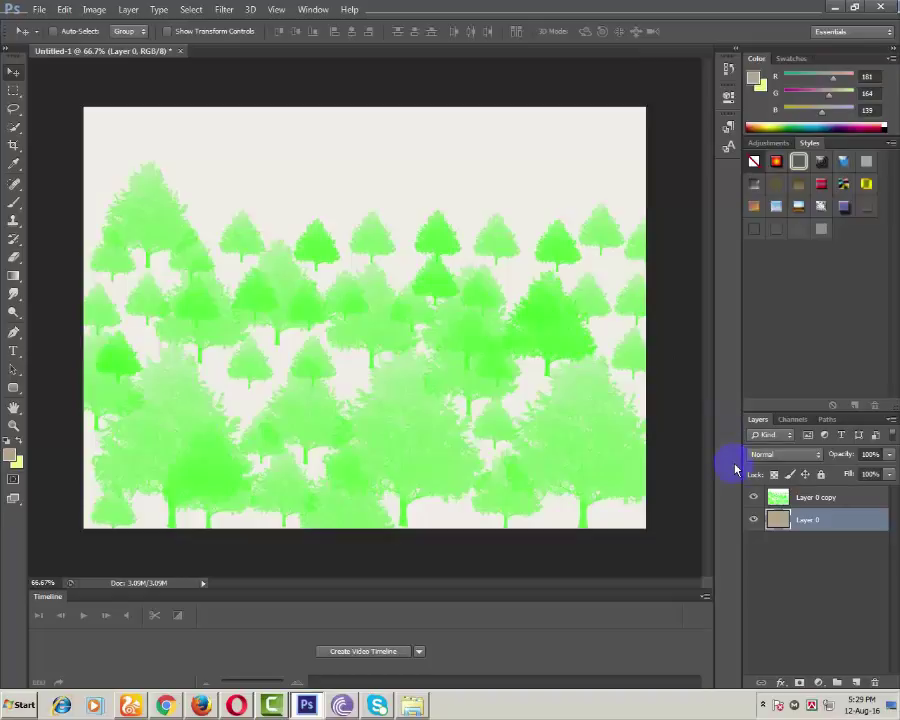
pyautogui.hotkey('ctrl', 'BackSpace')
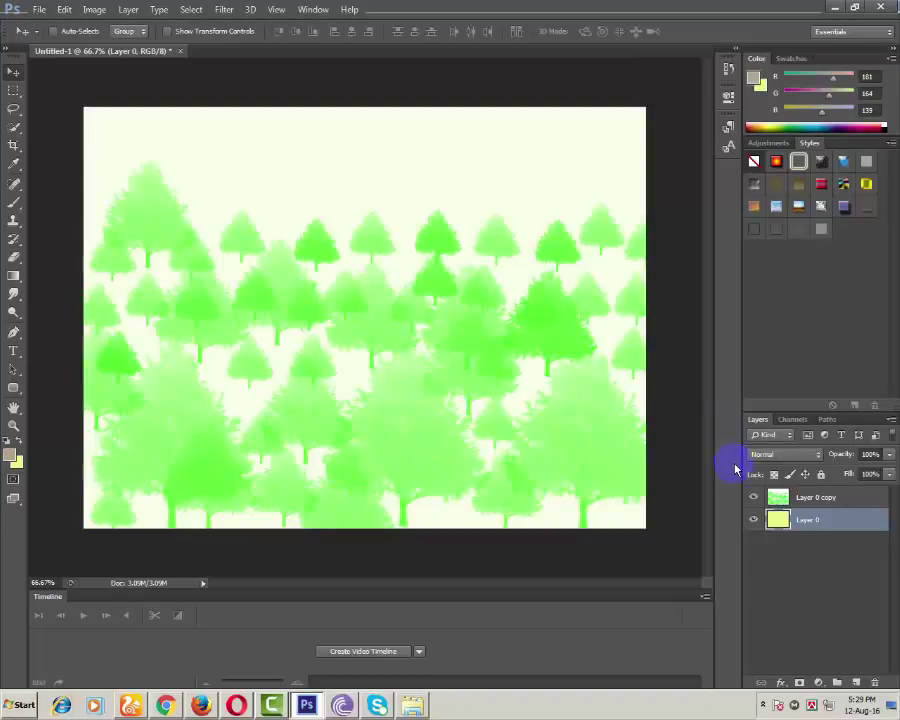
pyautogui.hotkey('ctrl', 'z')
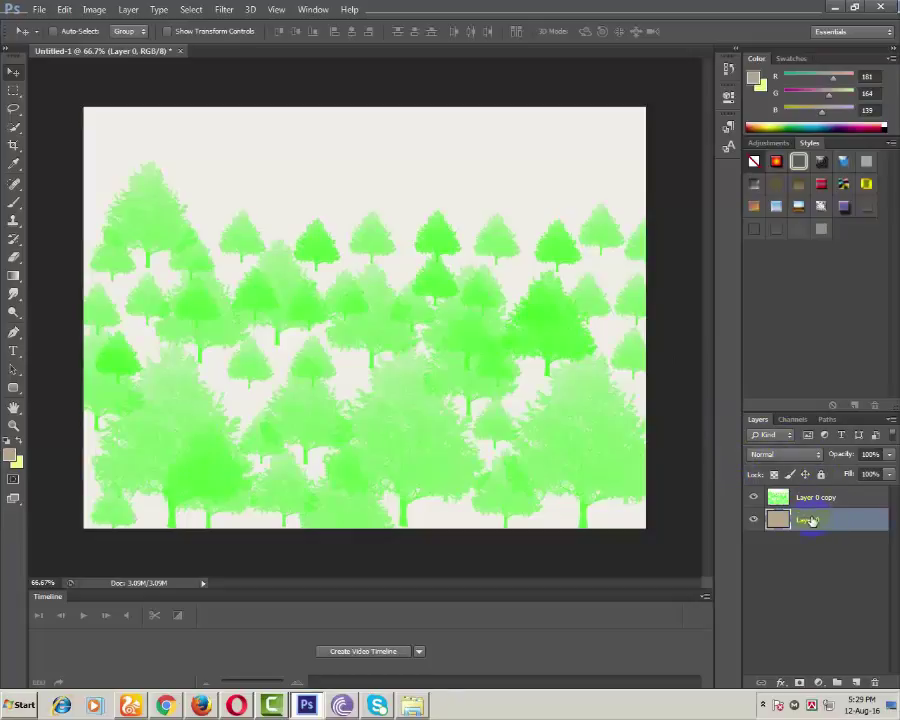
pyautogui.moveTo(799, 520)
pyautogui.mouseDown()
pyautogui.moveTo(800, 497)
pyautogui.moveTo(800, 524)
pyautogui.mouseUp()
pyautogui.rightClick(401, 185)
pyautogui.click(343, 160)
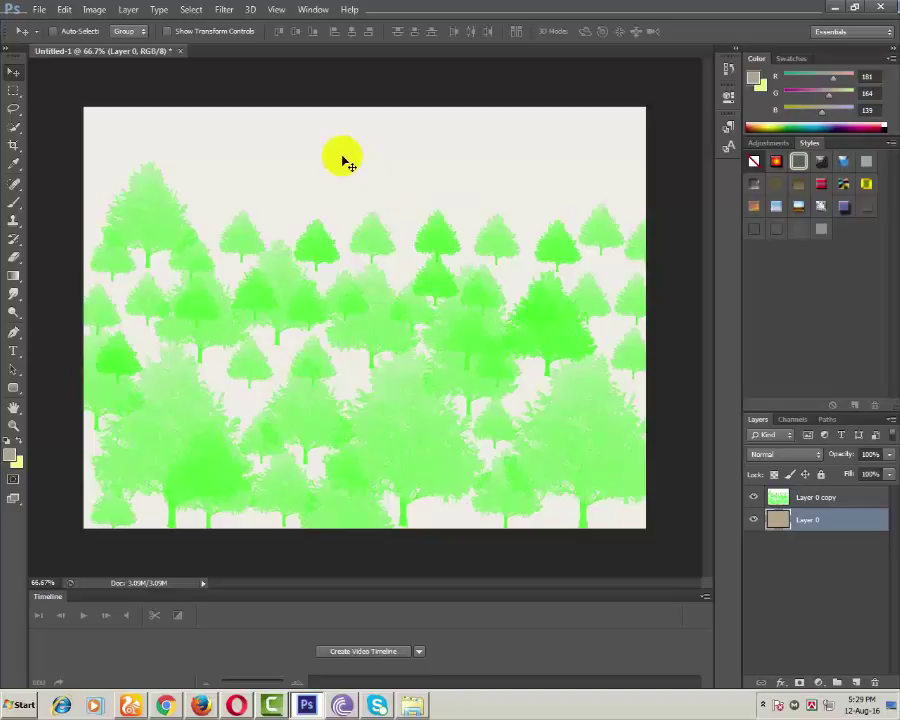
pyautogui.hotkey('ctrl', 'BackSpace')
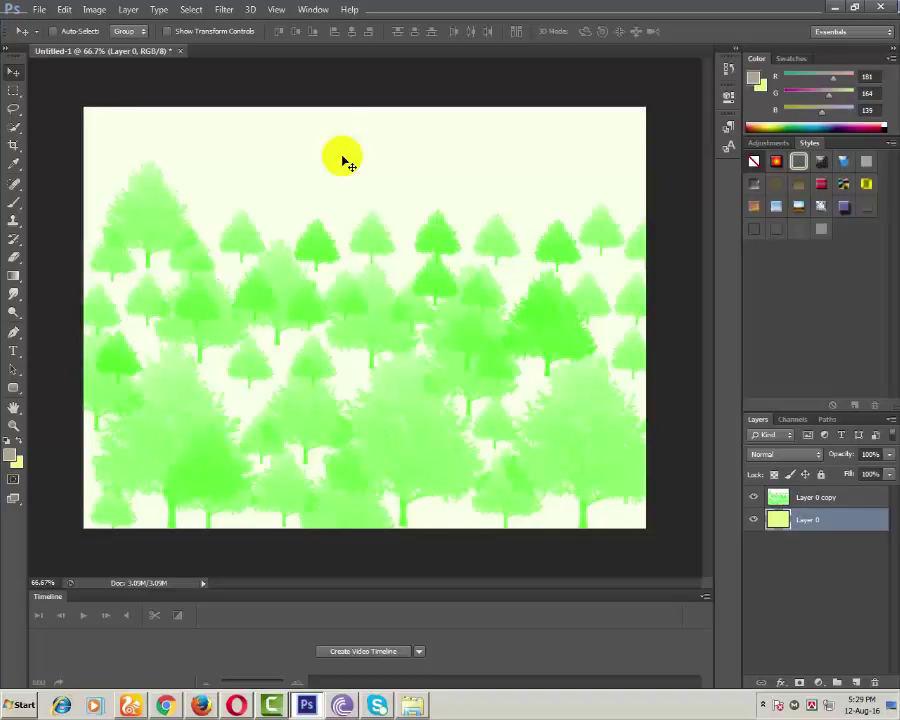
pyautogui.hotkey('alt', 'BackSpace')
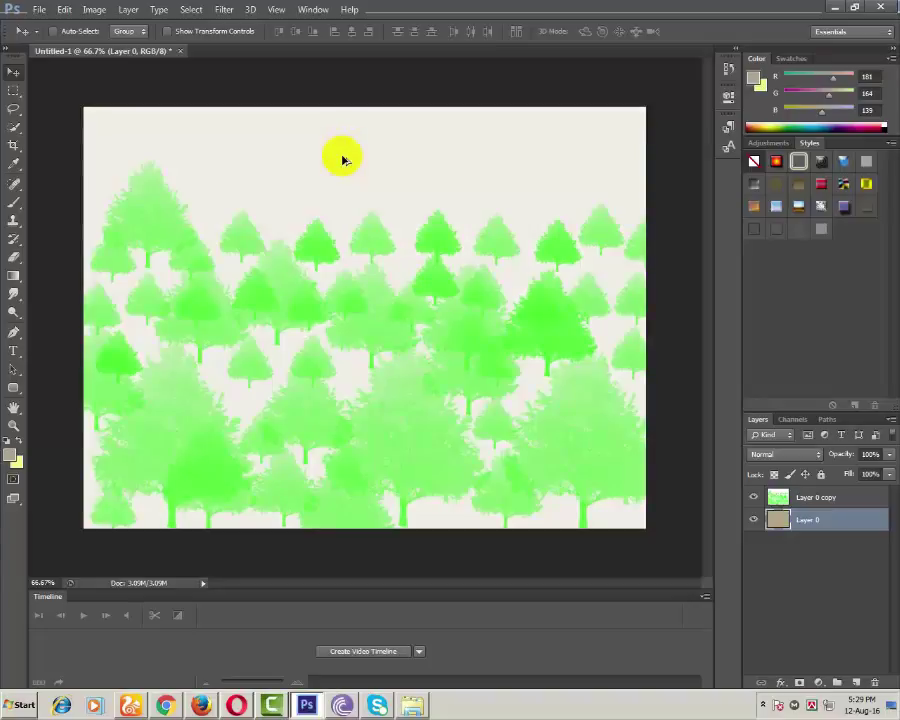
pyautogui.click(480, 313)
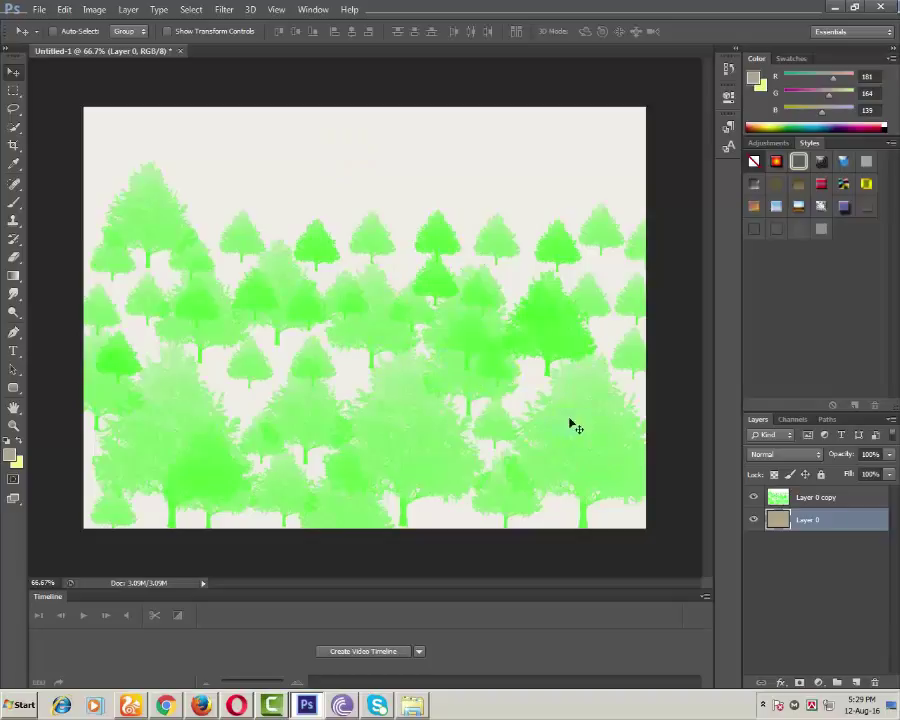
pyautogui.click(811, 503)
pyautogui.click(800, 522)
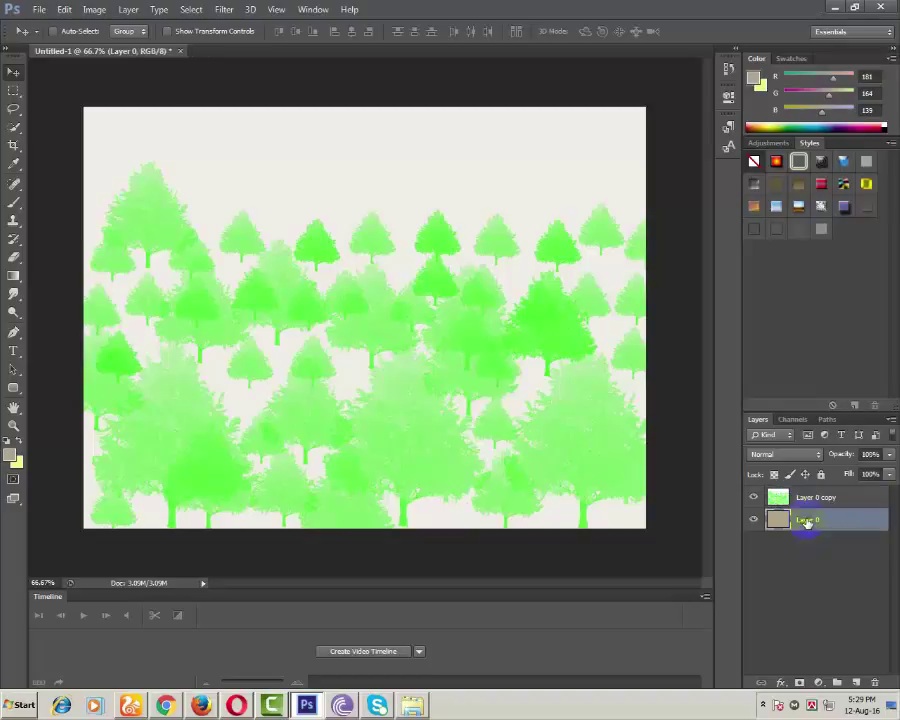
pyautogui.click(805, 499)
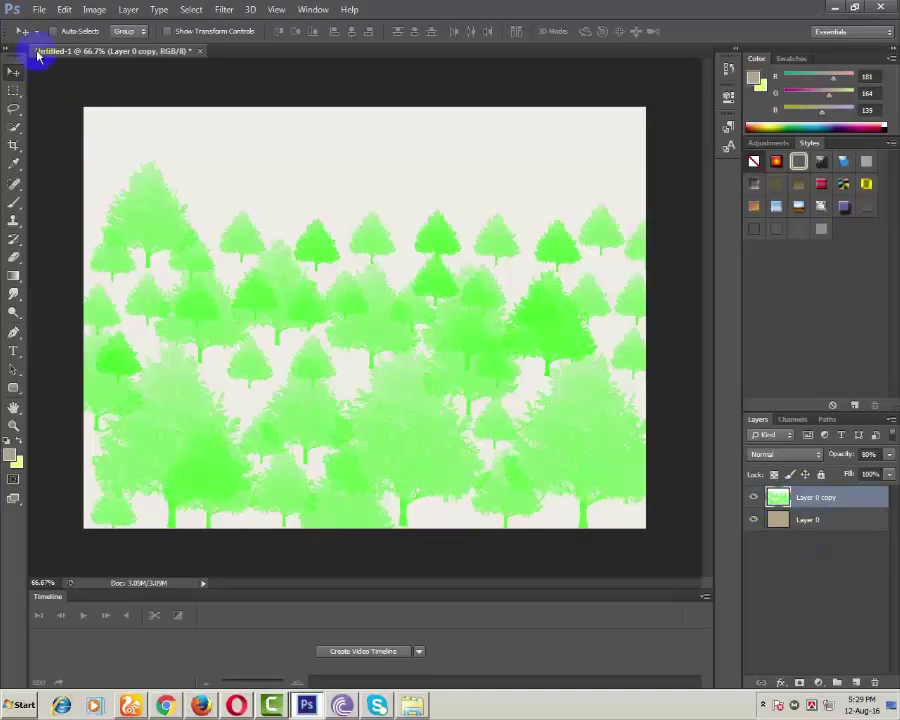
# - Create a new 1200 × 900 px, 72 ppi document with Background Color as its contents
pyautogui.click(38, 9)
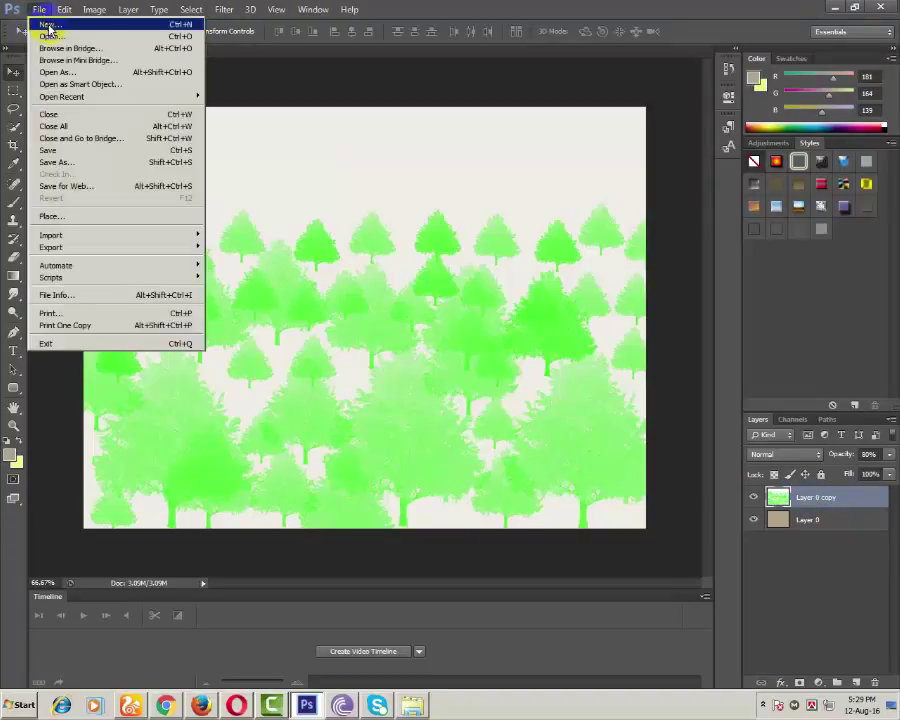
pyautogui.click(44, 23)
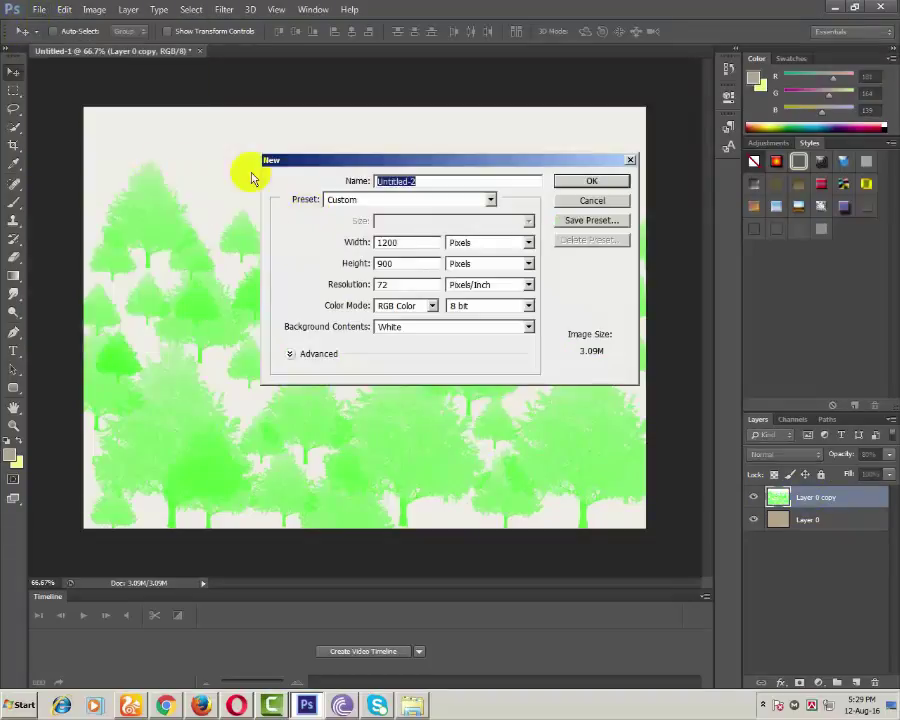
pyautogui.click(419, 329)
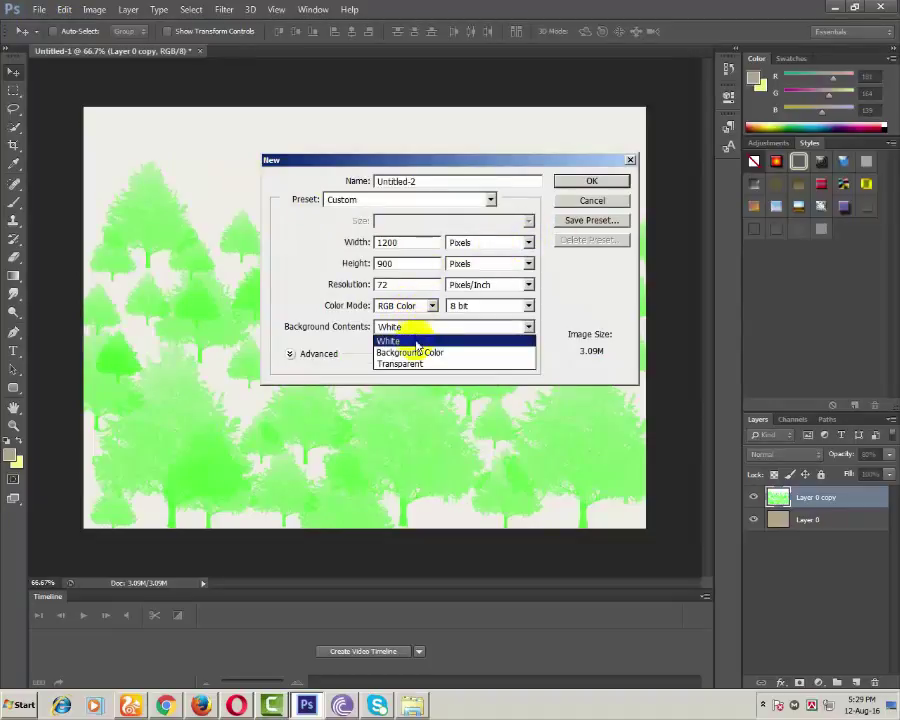
pyautogui.click(421, 353)
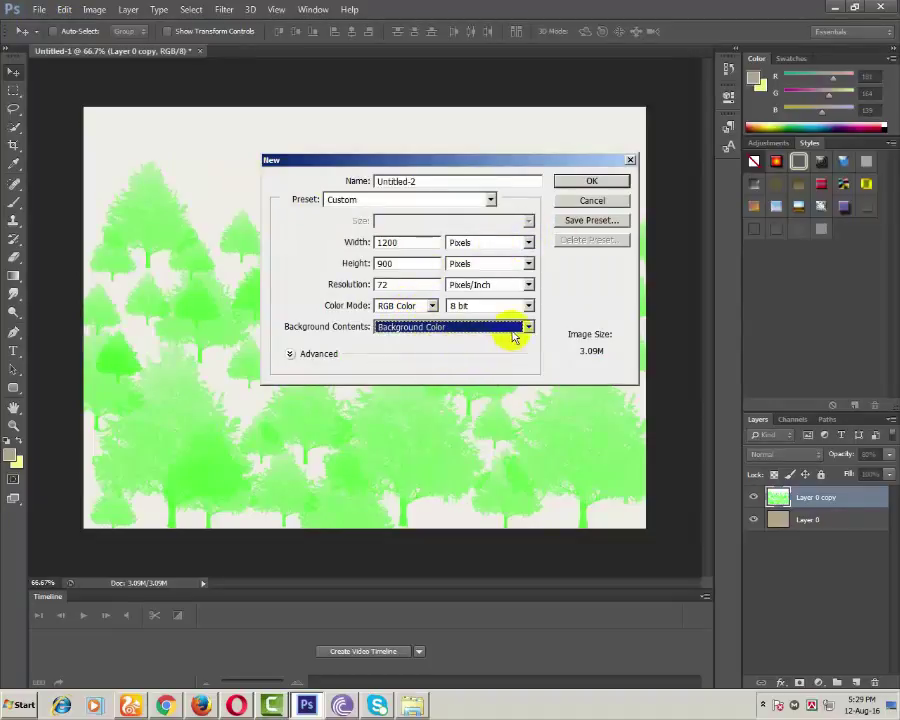
pyautogui.click(473, 331)
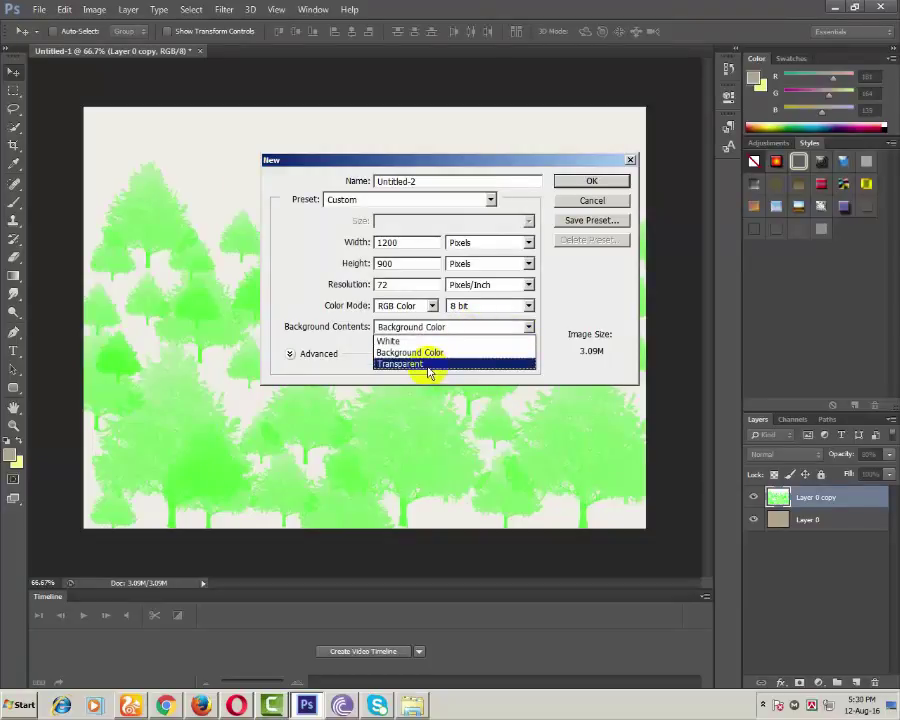
pyautogui.click(428, 366)
pyautogui.click(486, 330)
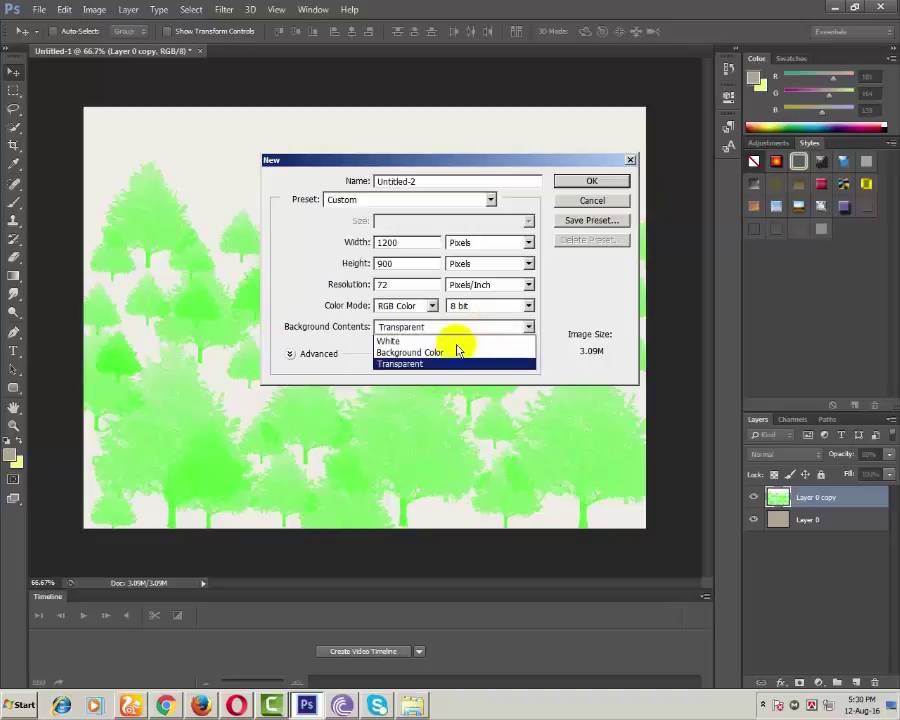
pyautogui.click(450, 341)
pyautogui.click(456, 330)
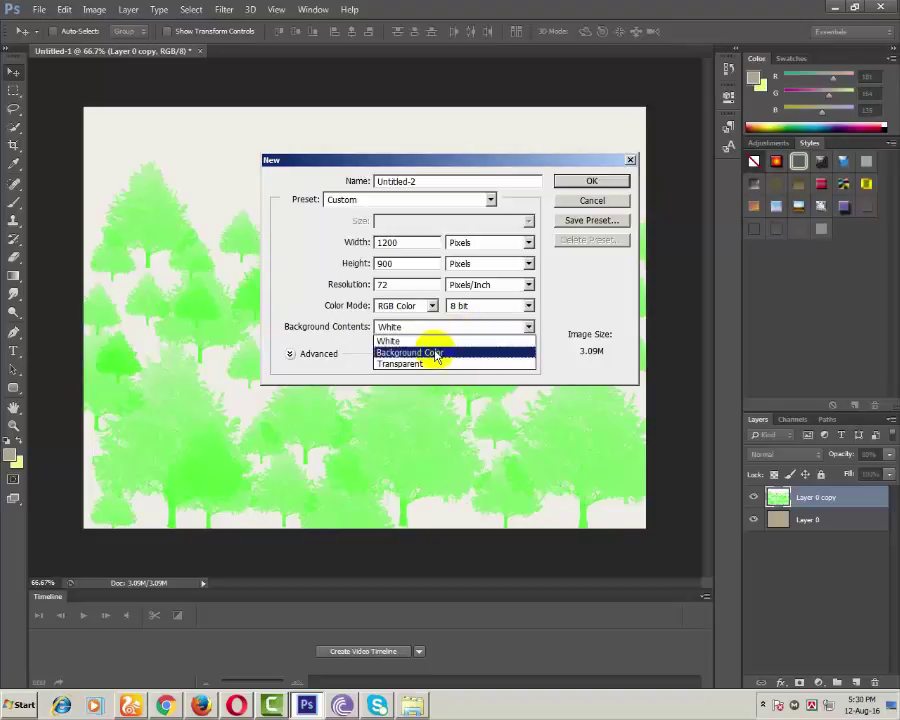
pyautogui.click(436, 352)
pyautogui.click(605, 180)
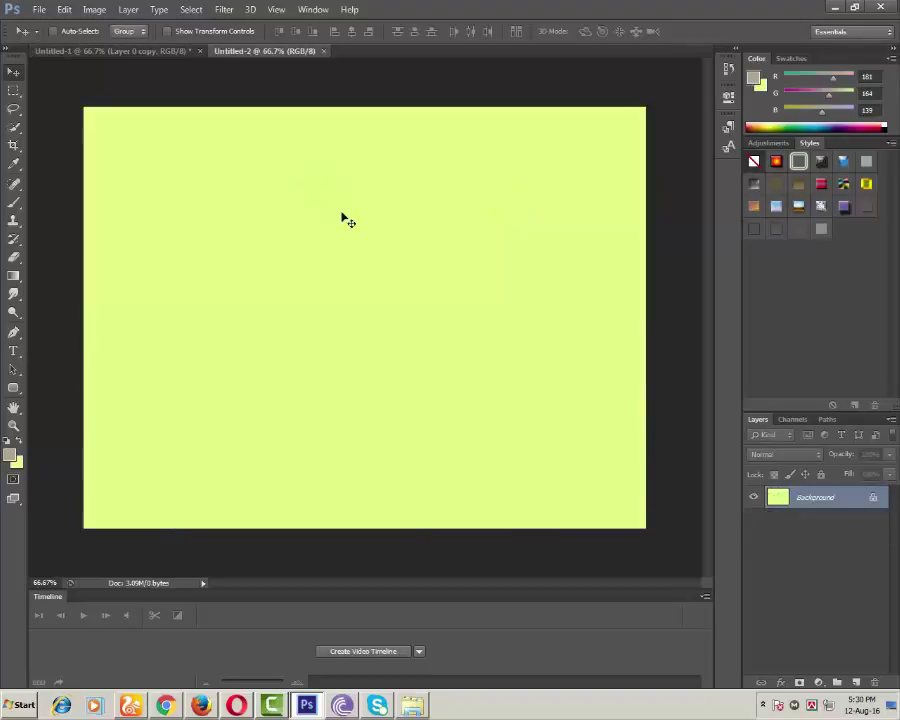
# - Draw a diagonal gradient across the canvas with the blue, white and gold preset
pyautogui.click(14, 280)
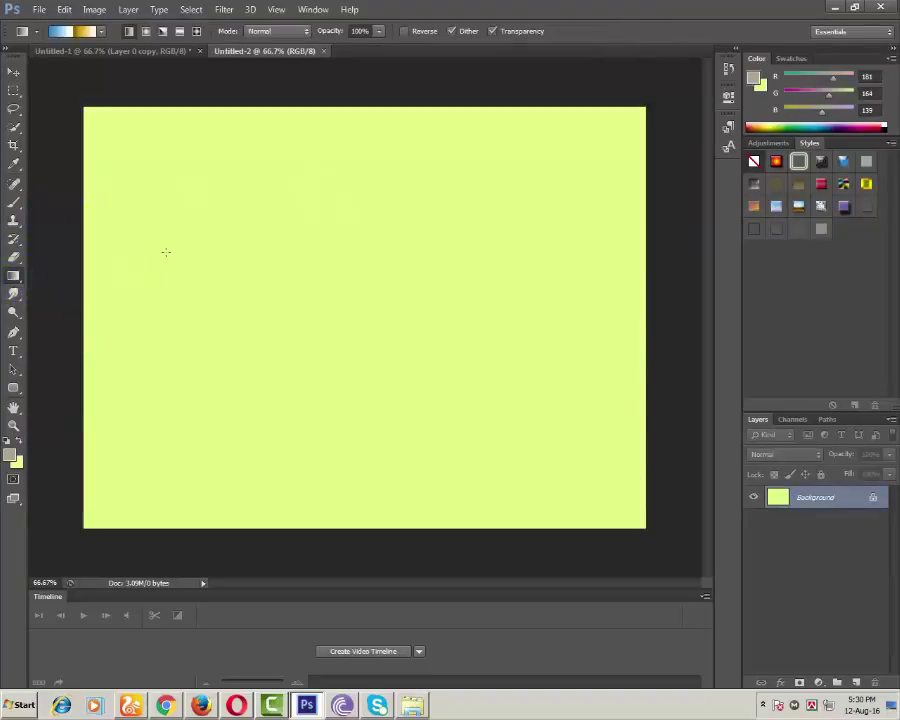
pyautogui.click(103, 33)
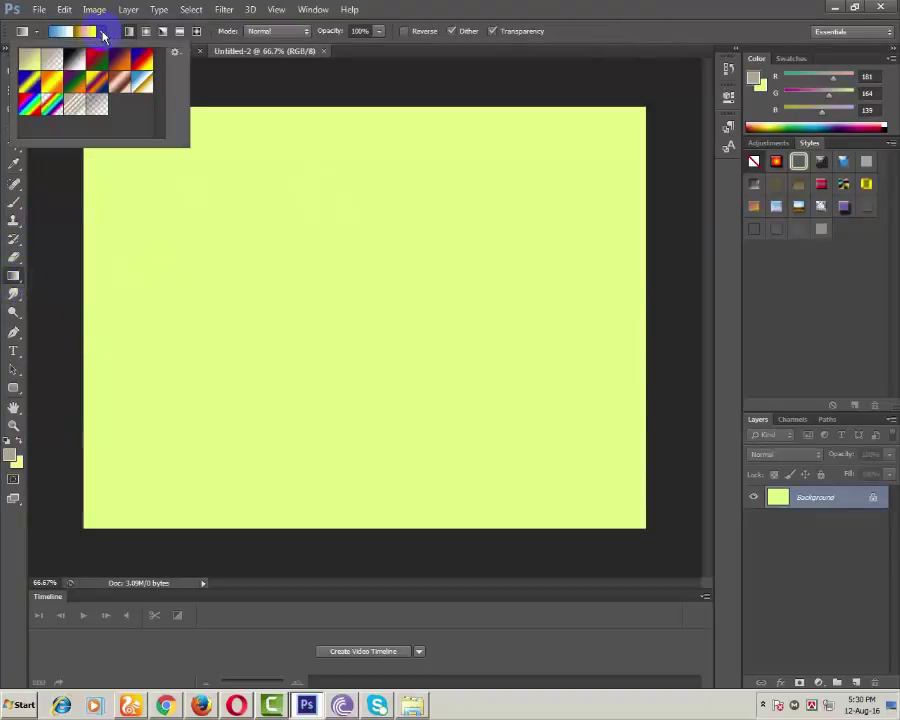
pyautogui.click(73, 60)
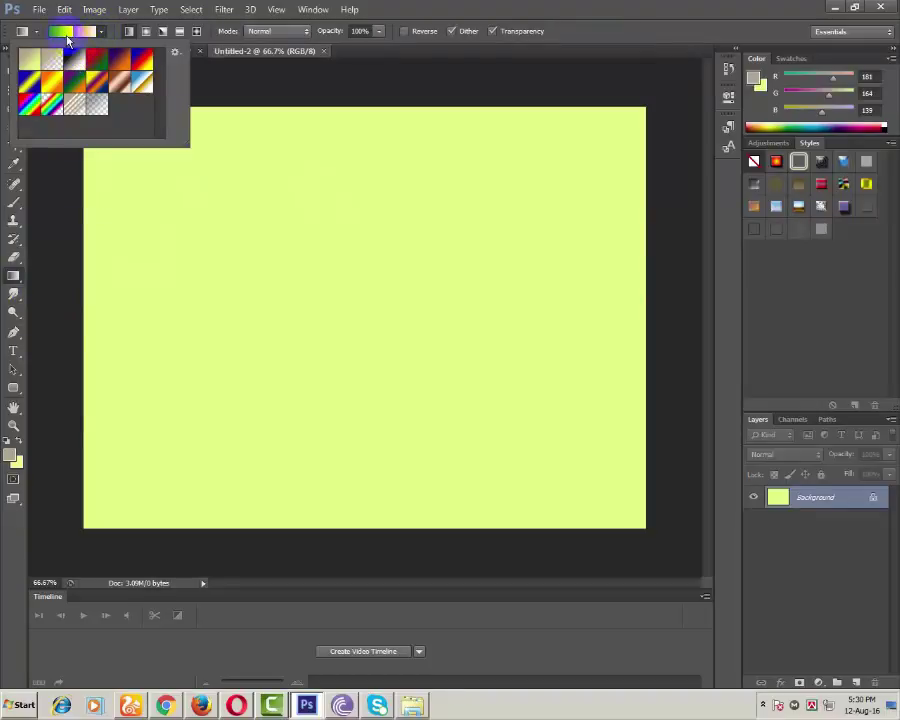
pyautogui.click(141, 83)
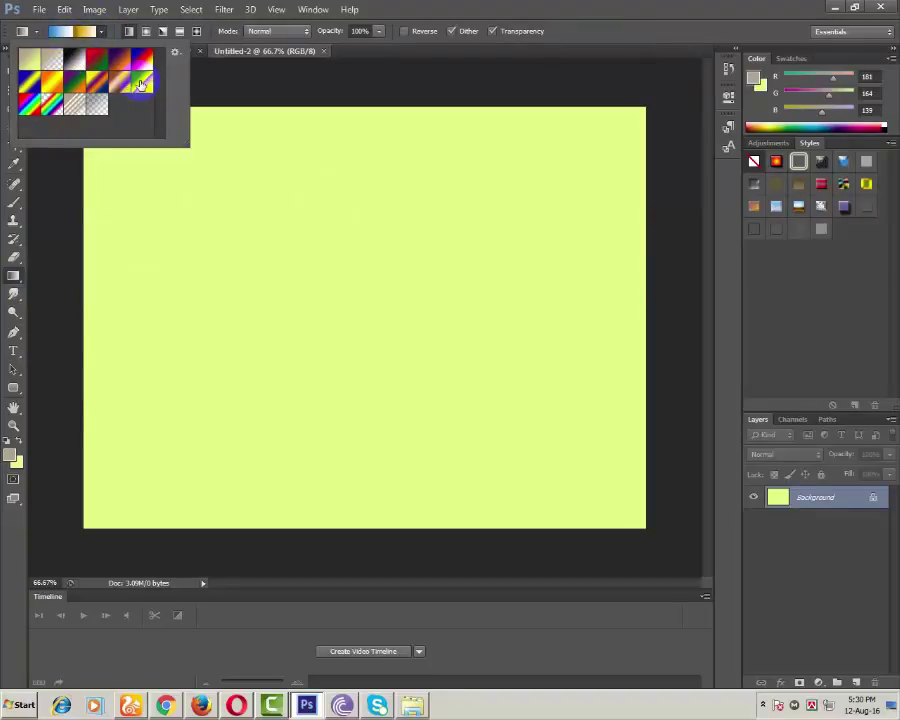
pyautogui.click(141, 83)
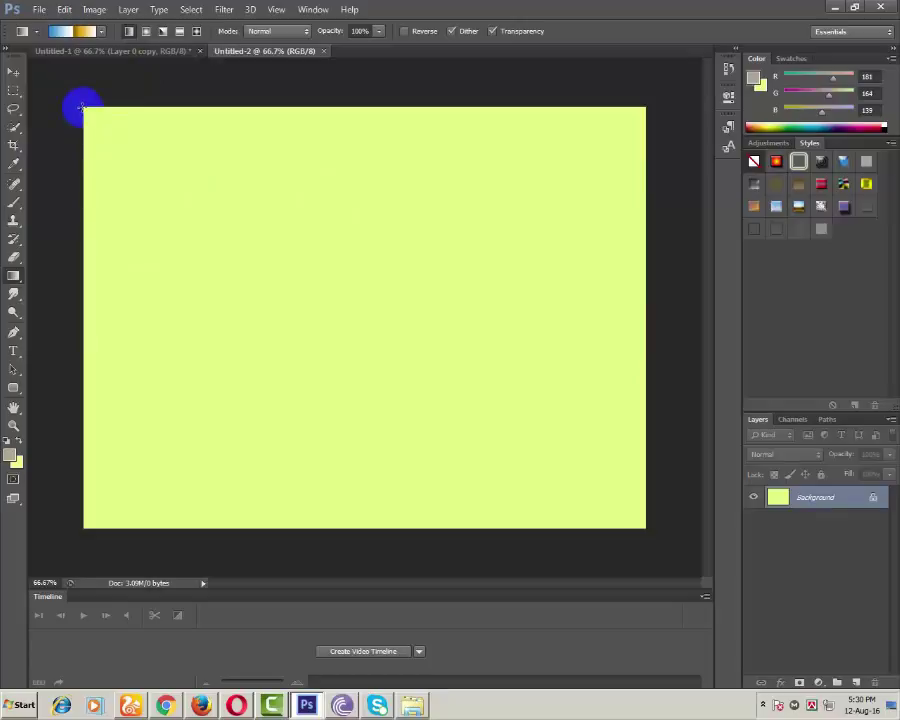
pyautogui.moveTo(82, 107); pyautogui.dragTo(644, 523)
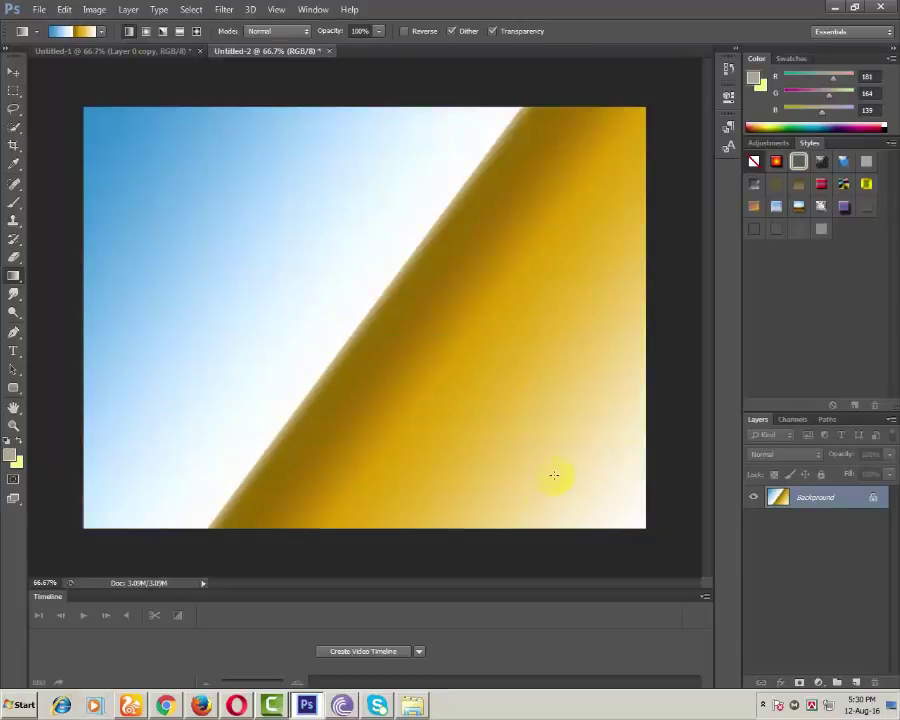
pyautogui.moveTo(468, 444); pyautogui.dragTo(494, 446)
# - Sample sky blue as foreground and pale blue-white as background from the canvas
pyautogui.click(11, 455)
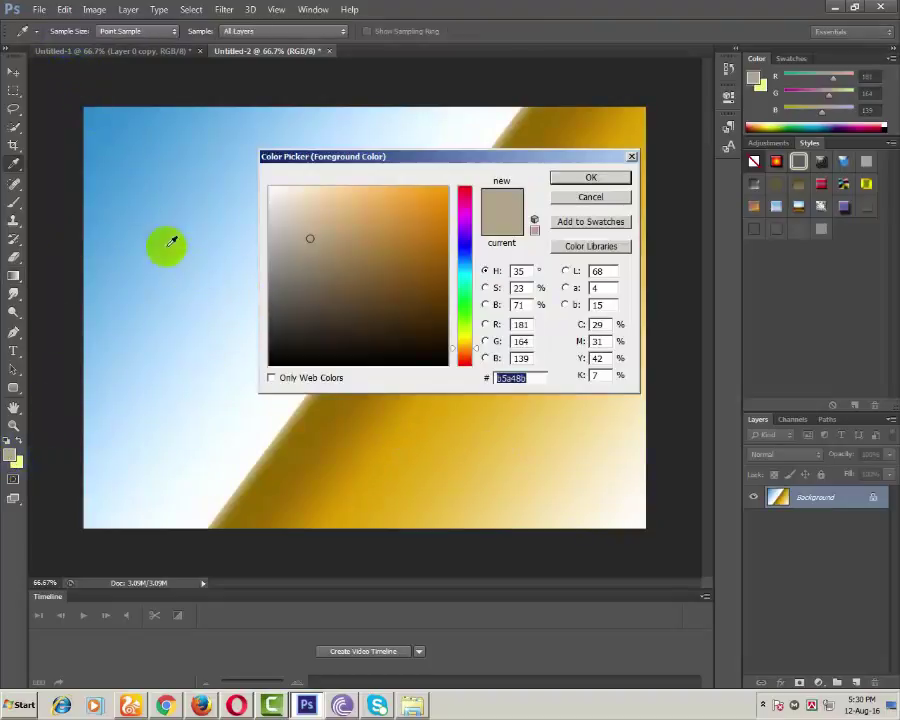
pyautogui.click(163, 186)
pyautogui.click(575, 177)
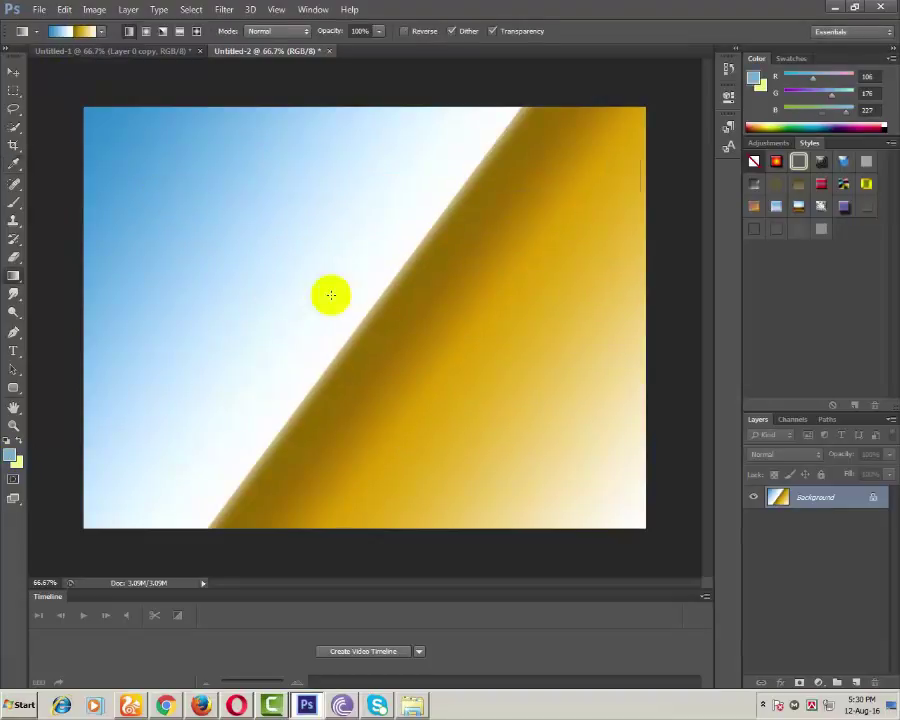
pyautogui.click(17, 462)
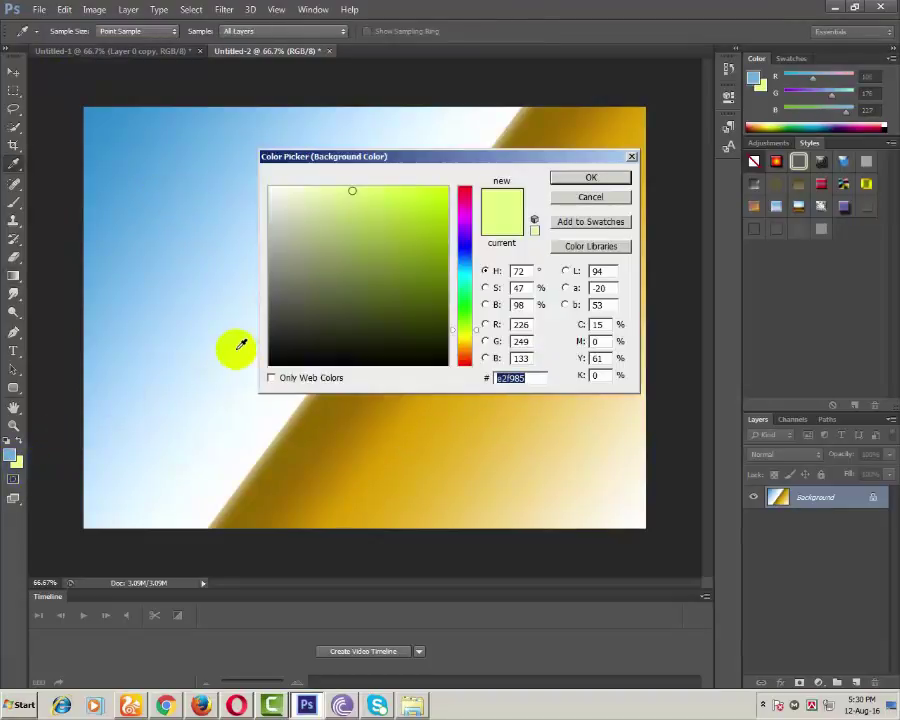
pyautogui.click(241, 345)
pyautogui.click(588, 177)
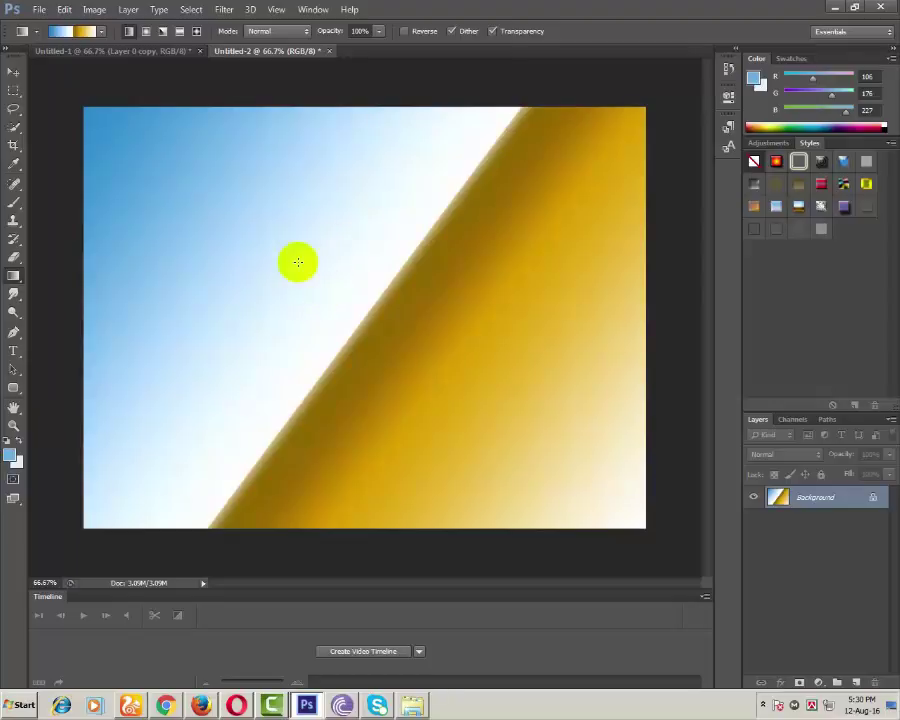
# - Redraw the gradient vertically from the top edge so the horizon sits lower
pyautogui.moveTo(391, 107); pyautogui.dragTo(366, 521)
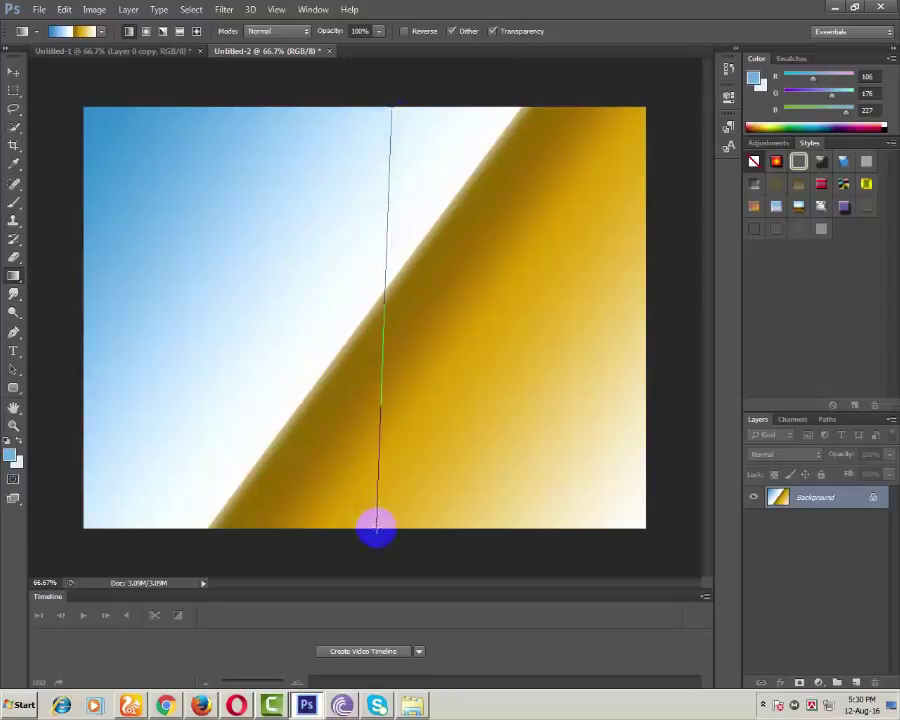
pyautogui.moveTo(366, 521); pyautogui.dragTo(376, 527)
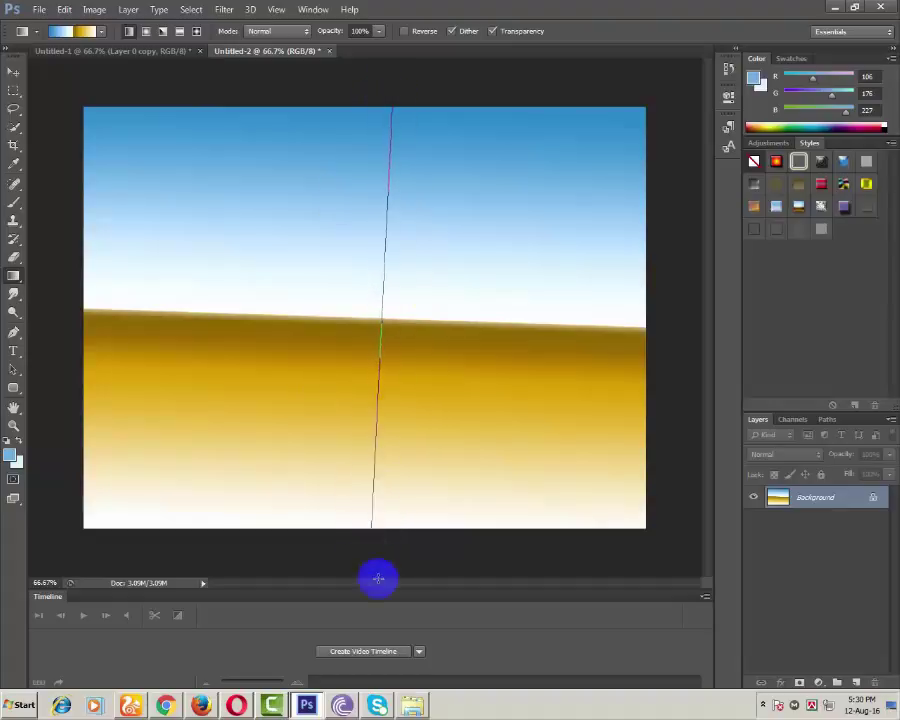
pyautogui.moveTo(391, 104); pyautogui.dragTo(388, 591)
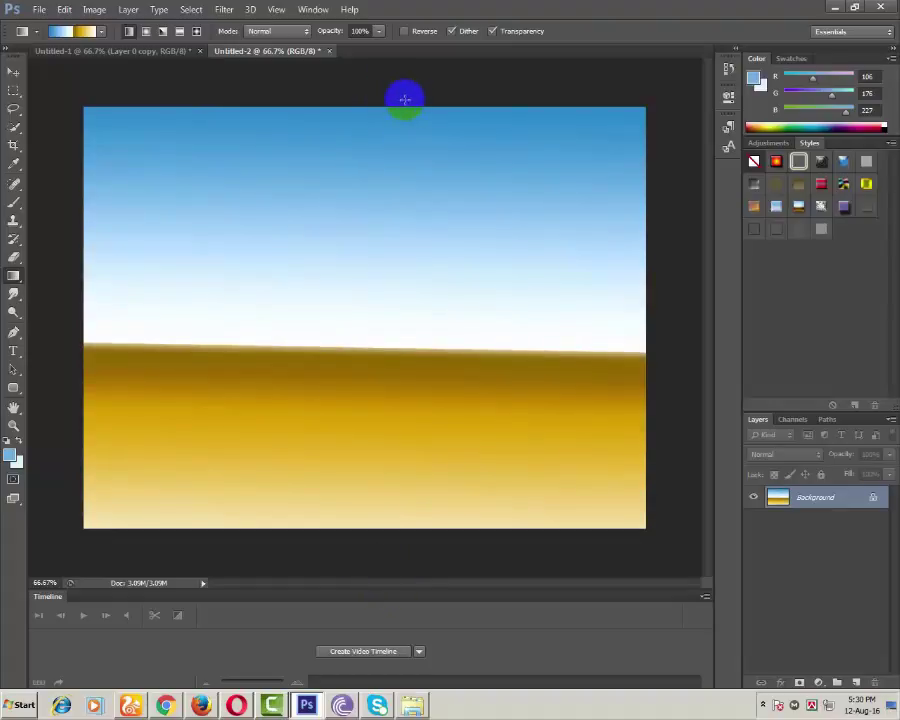
pyautogui.moveTo(405, 106)
pyautogui.mouseDown()
pyautogui.moveTo(424, 556)
pyautogui.moveTo(376, 668)
pyautogui.mouseUp()
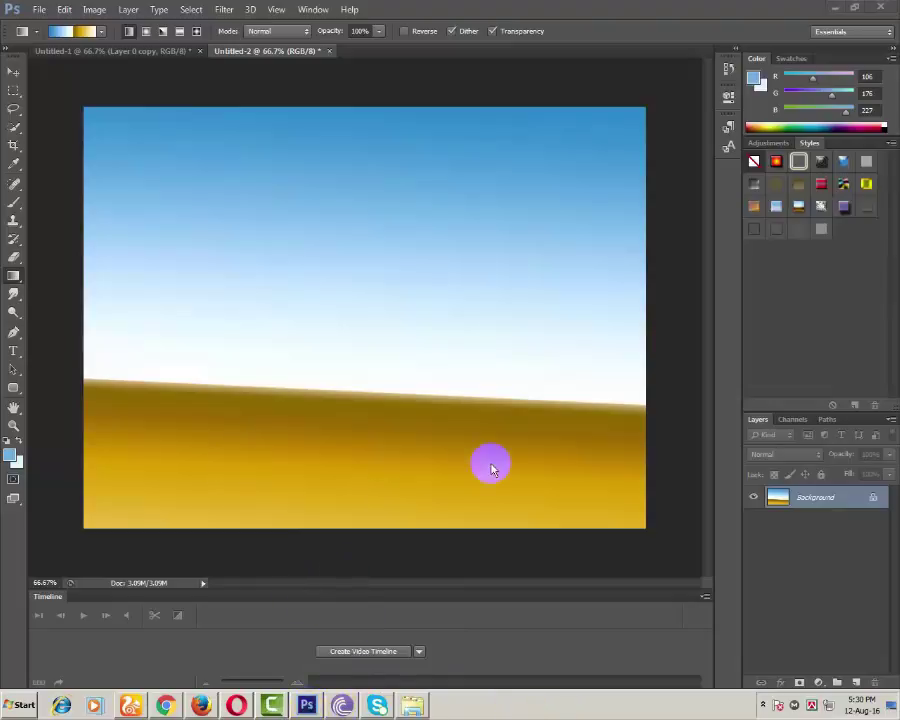
# - Move the trees layer from the trees document into the sky document
pyautogui.click(127, 51)
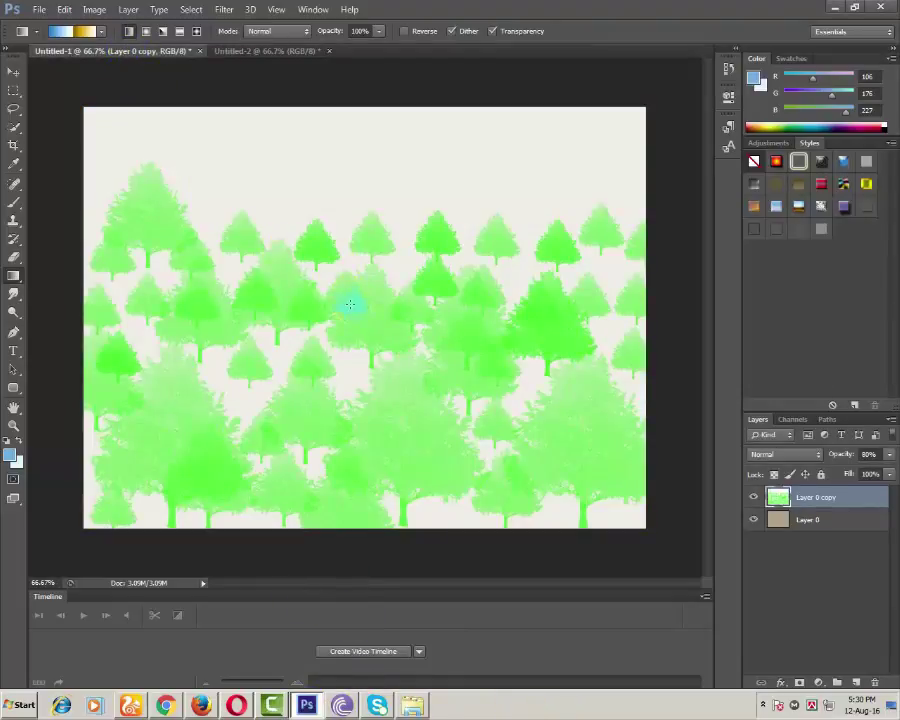
pyautogui.click(13, 73)
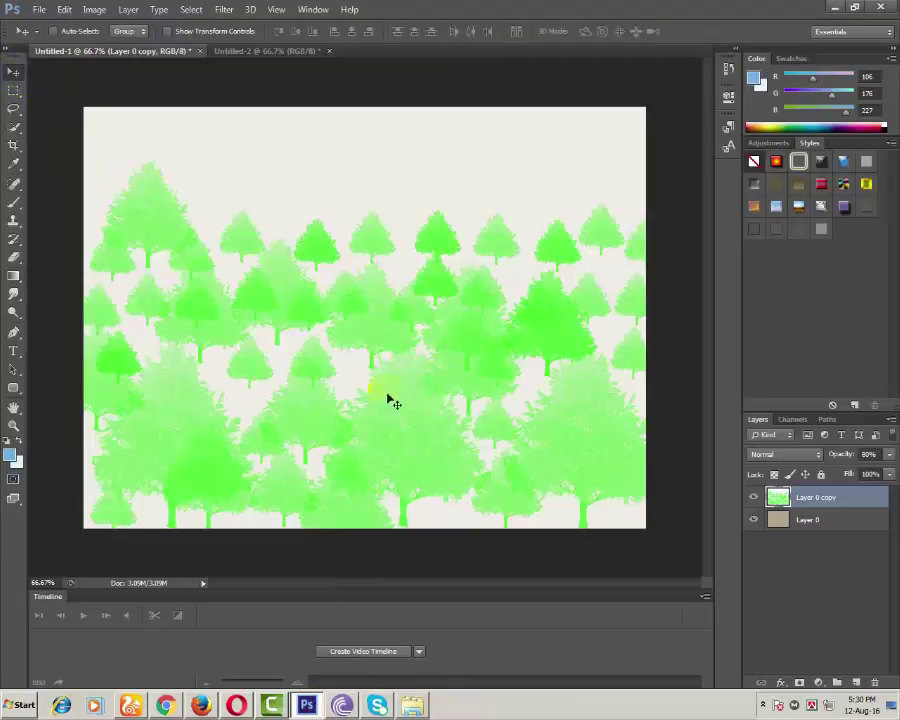
pyautogui.moveTo(340, 340)
pyautogui.mouseDown()
pyautogui.moveTo(322, 183)
pyautogui.moveTo(374, 297)
pyautogui.moveTo(385, 368)
pyautogui.mouseUp()
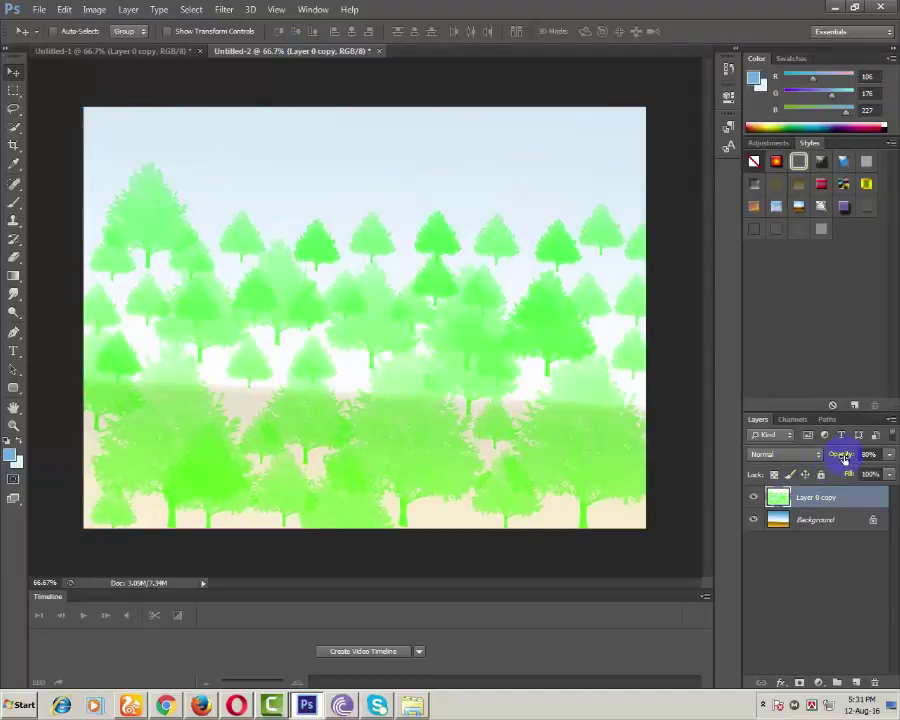
# - Set the trees layer opacity to 100%
pyautogui.moveTo(848, 457); pyautogui.dragTo(823, 459)
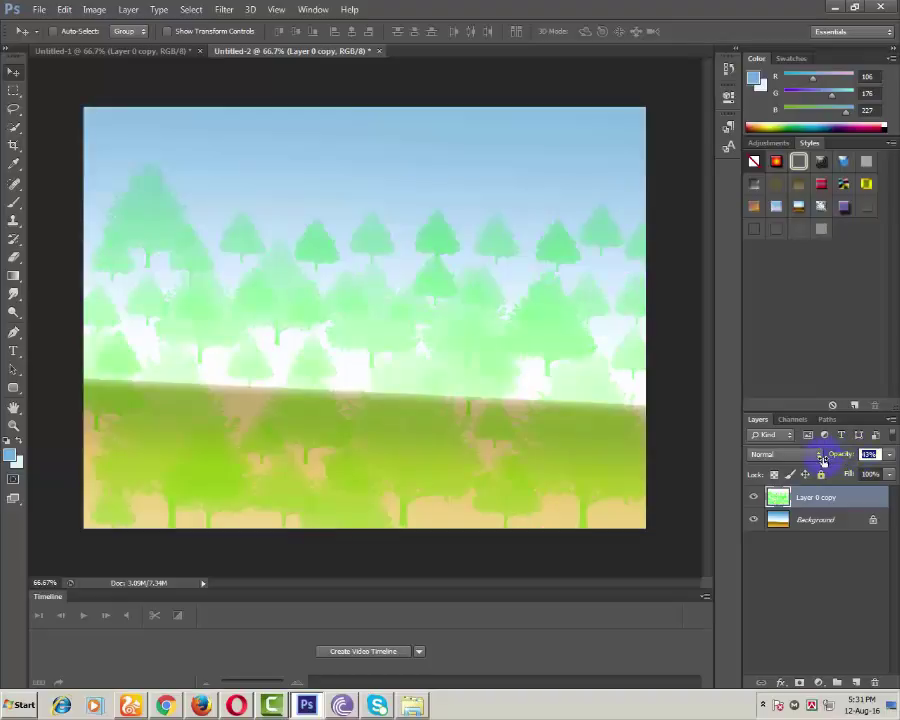
pyautogui.click(869, 454)
pyautogui.write('100')
pyautogui.press('Return')
pyautogui.moveTo(852, 456)
pyautogui.mouseDown()
pyautogui.moveTo(843, 460)
pyautogui.moveTo(880, 457)
pyautogui.mouseUp()
pyautogui.press('Return')
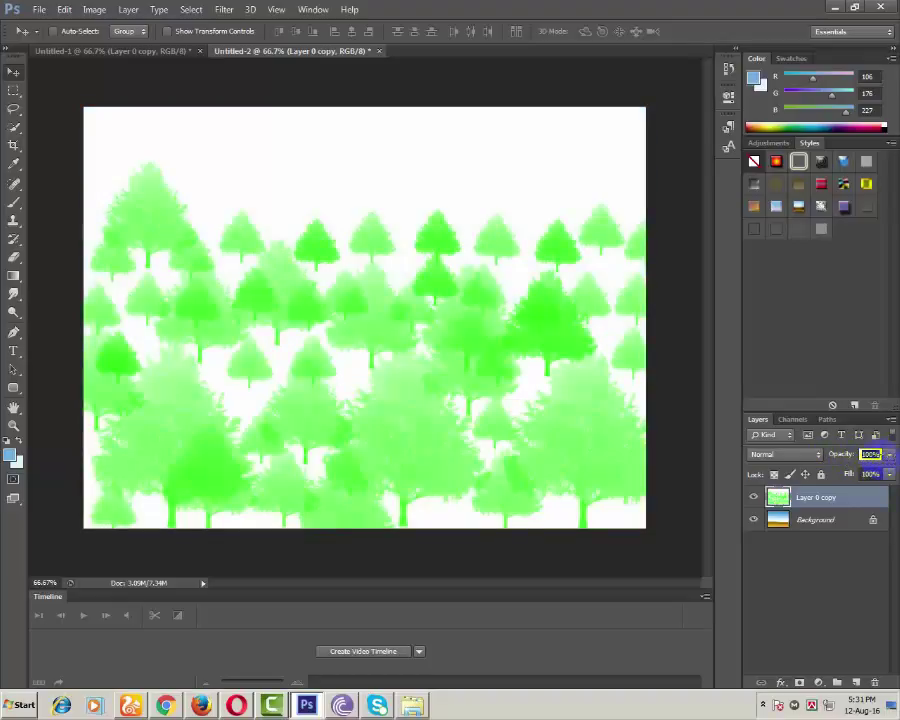
# - Try Lighter Color, Linear Dodge and Dissolve on the trees layer, settling on Multiply
pyautogui.click(801, 459)
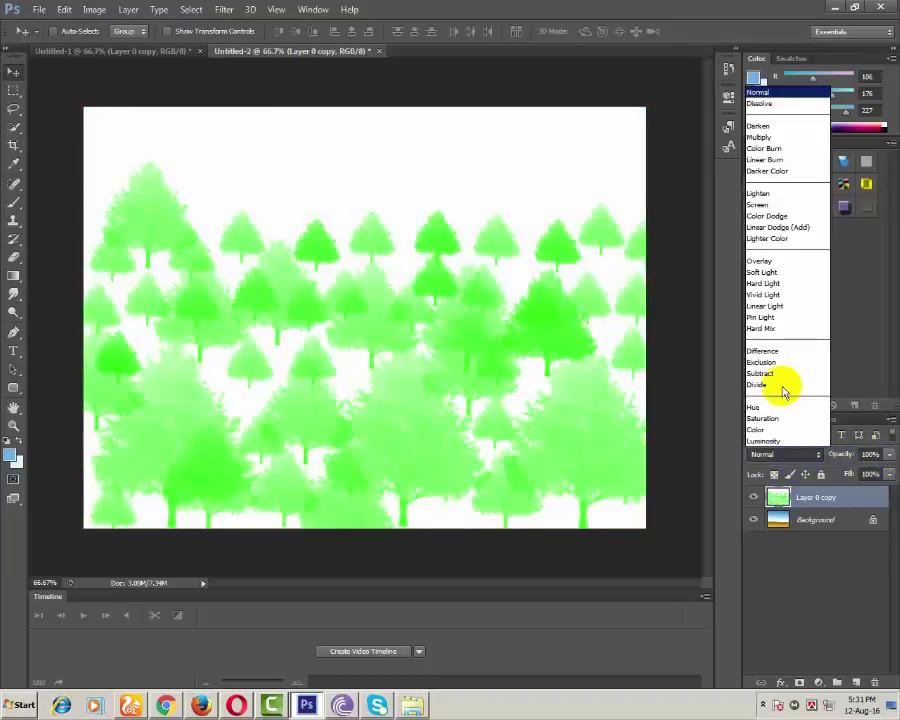
pyautogui.click(781, 240)
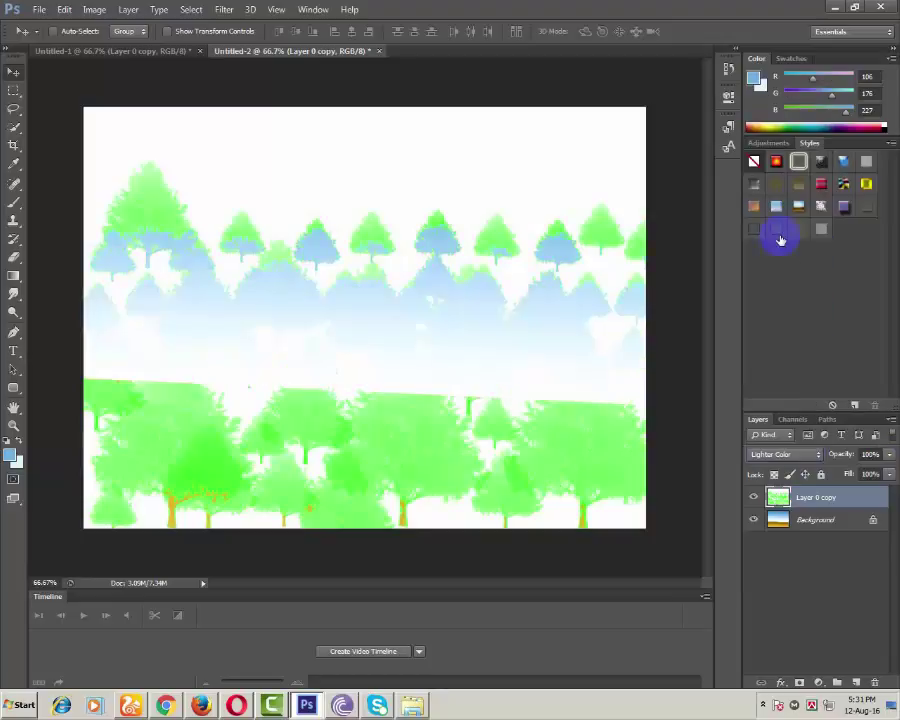
pyautogui.click(787, 455)
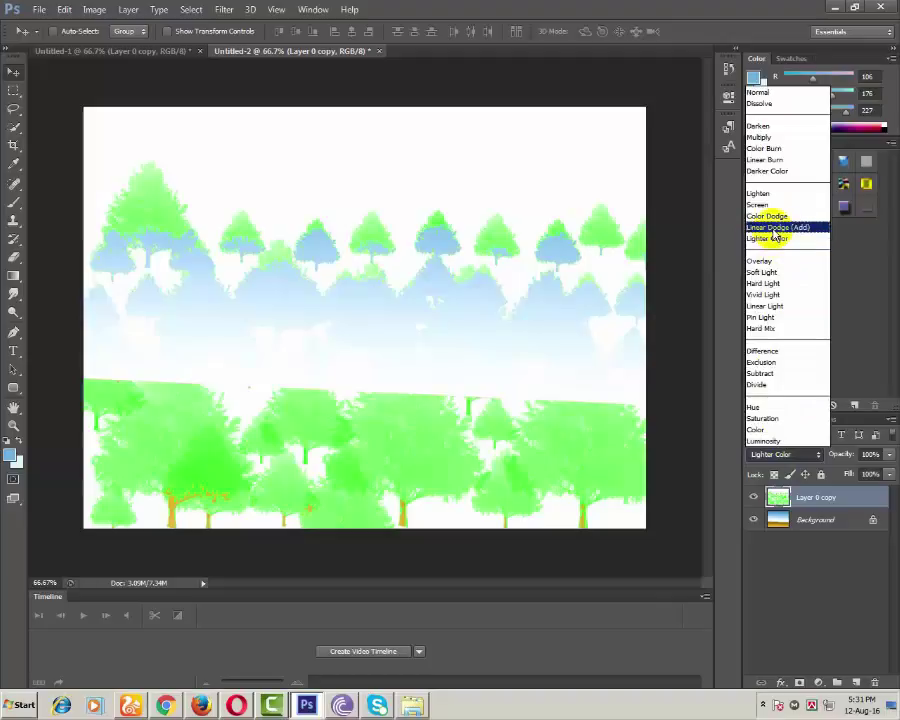
pyautogui.click(778, 227)
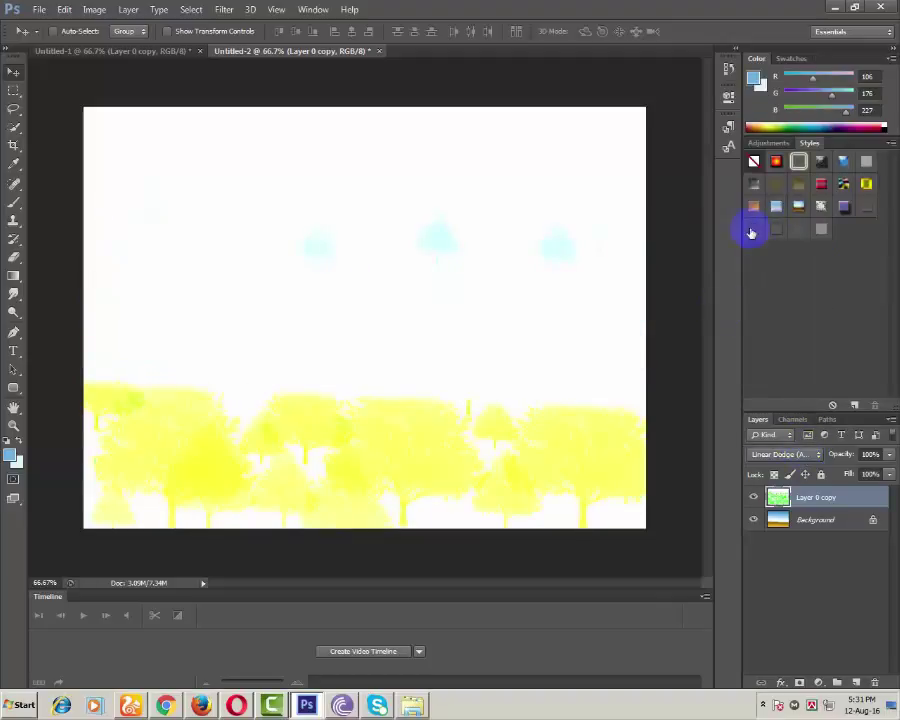
pyautogui.click(788, 452)
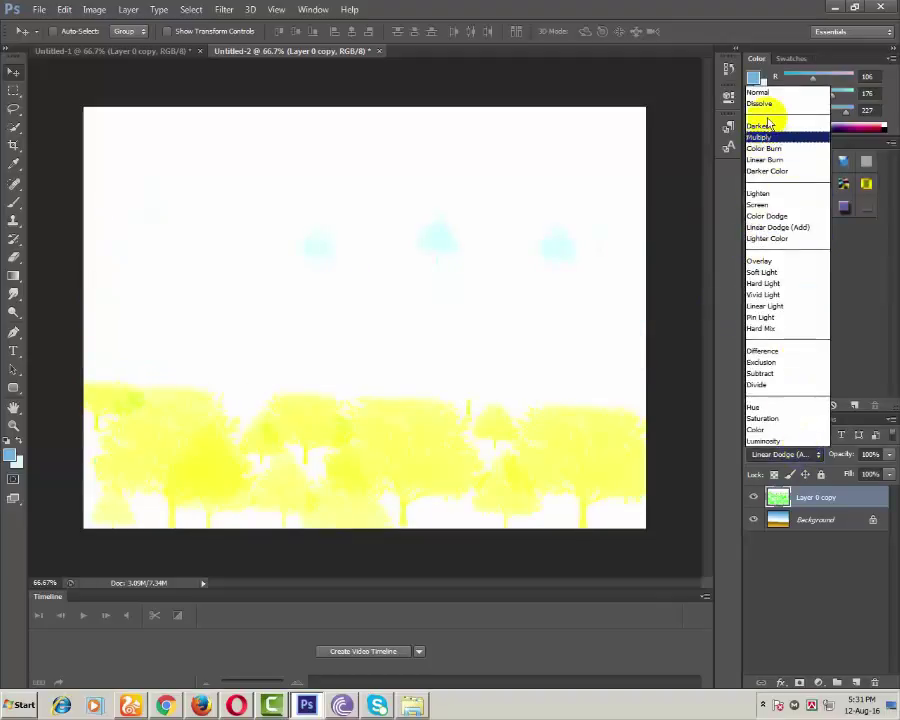
pyautogui.click(769, 106)
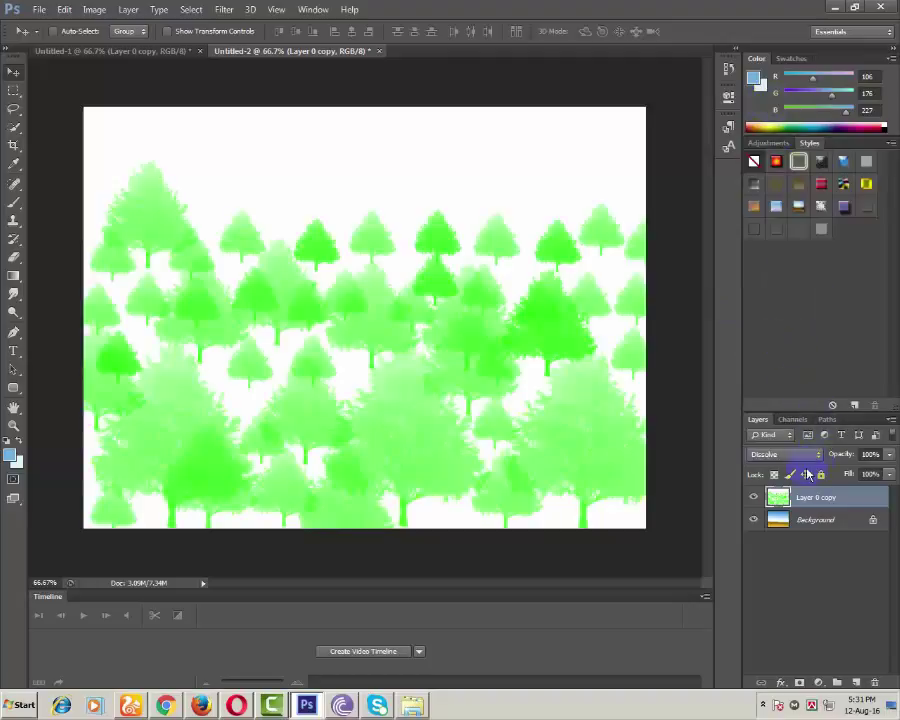
pyautogui.click(810, 461)
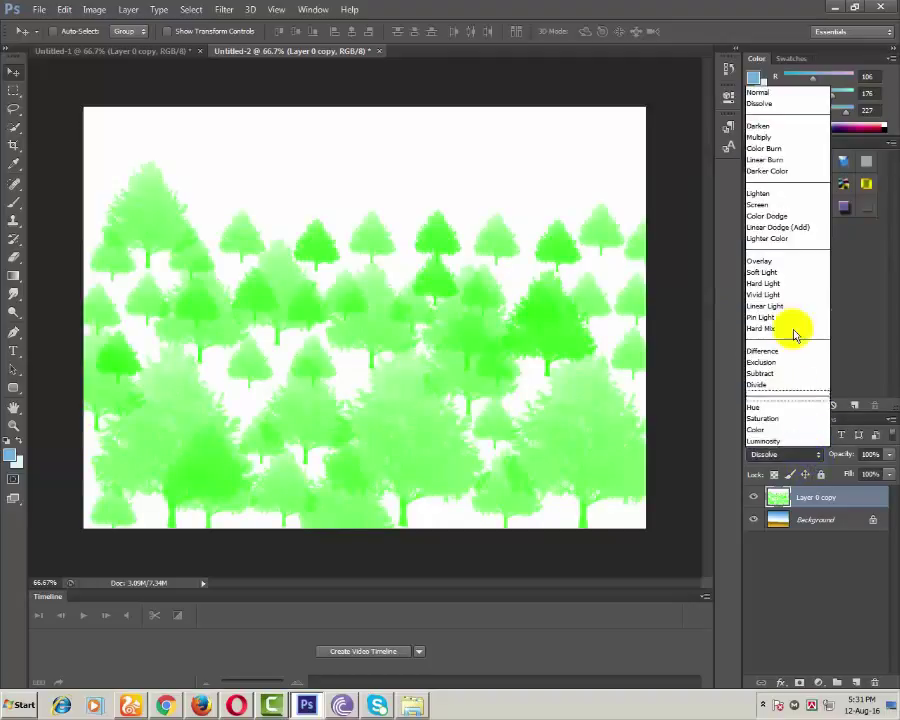
pyautogui.click(777, 140)
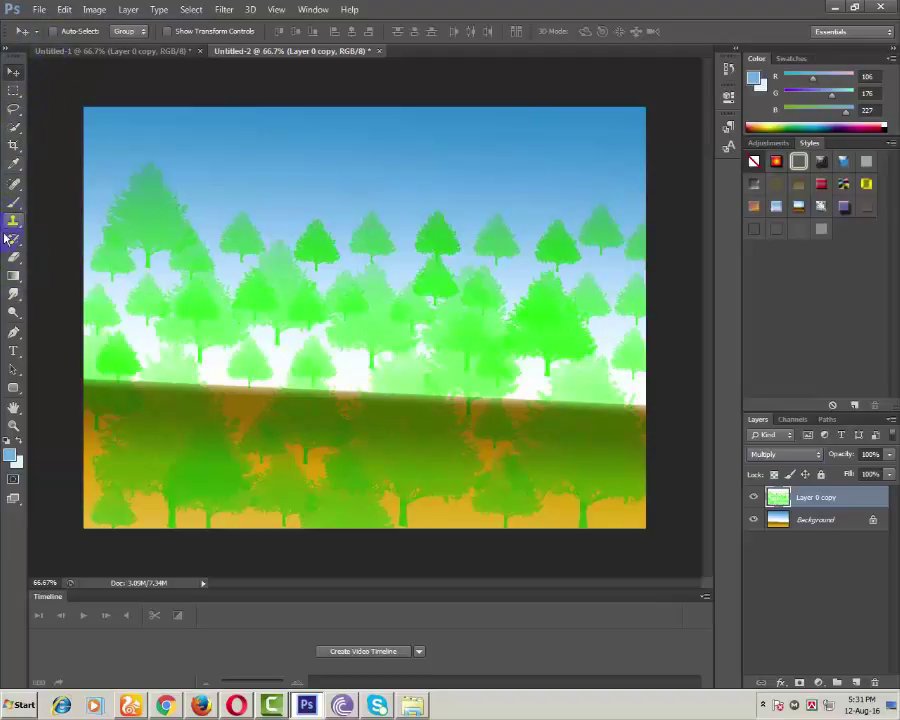
# - Set up the Brush tool with a round preset at 176 px, then open the foreground Color Picker
pyautogui.click(14, 203)
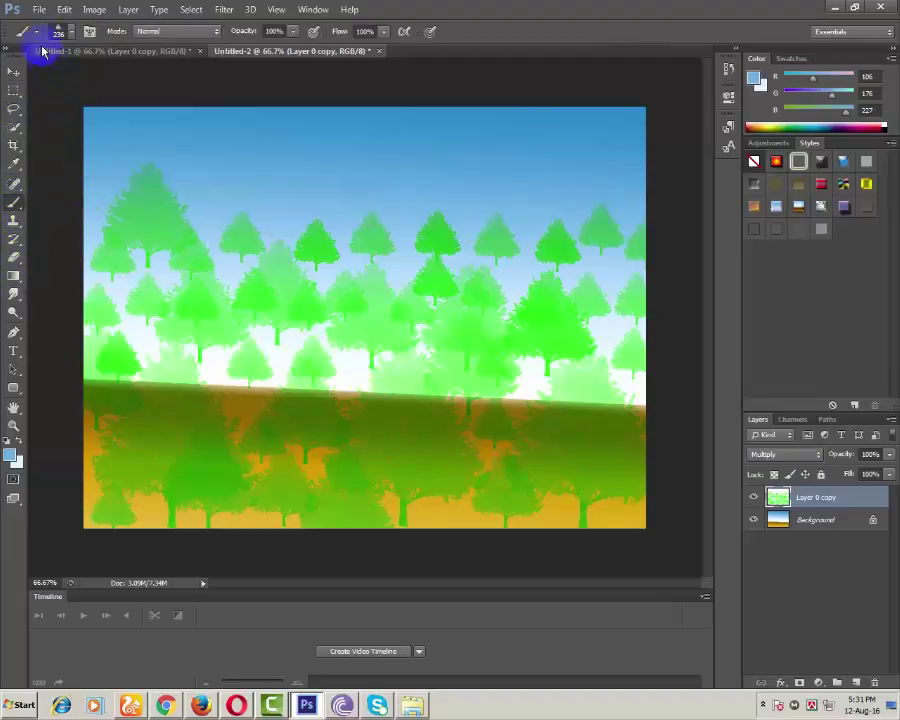
pyautogui.click(73, 35)
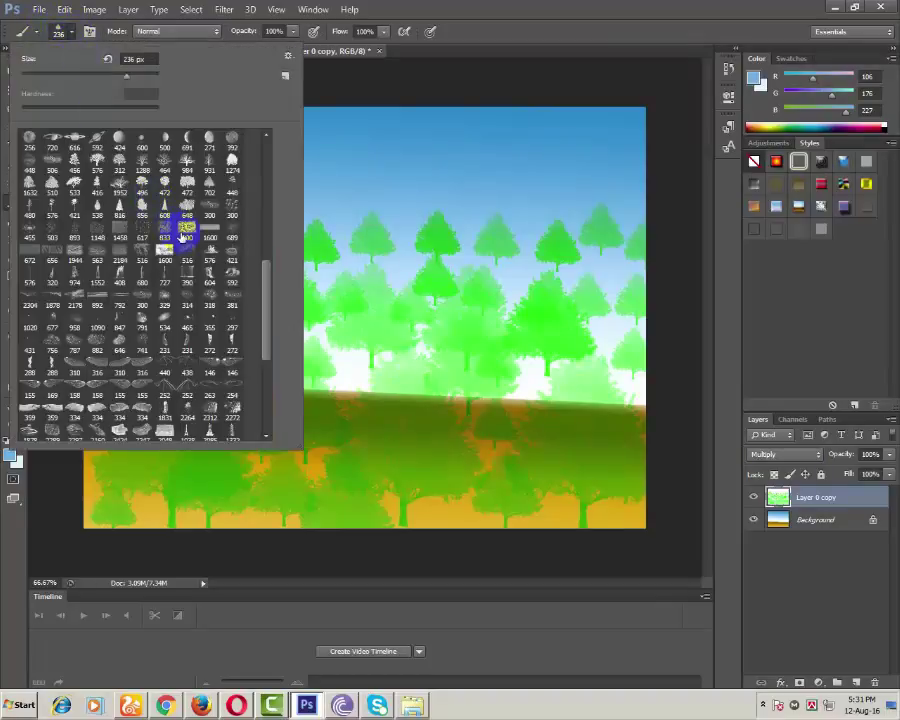
pyautogui.scroll(1, 184, 235)
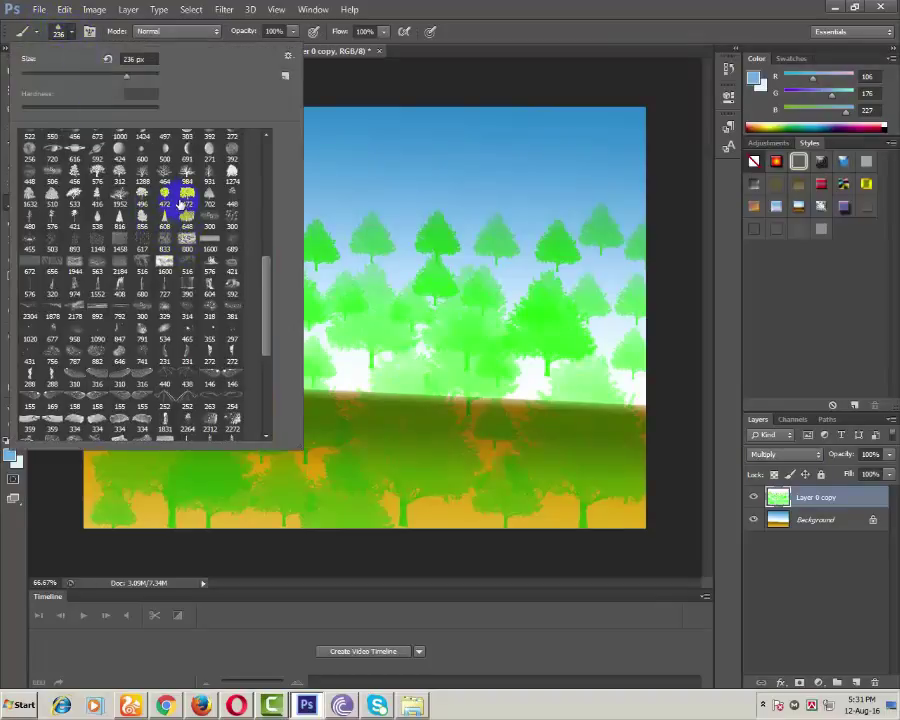
pyautogui.click(187, 152)
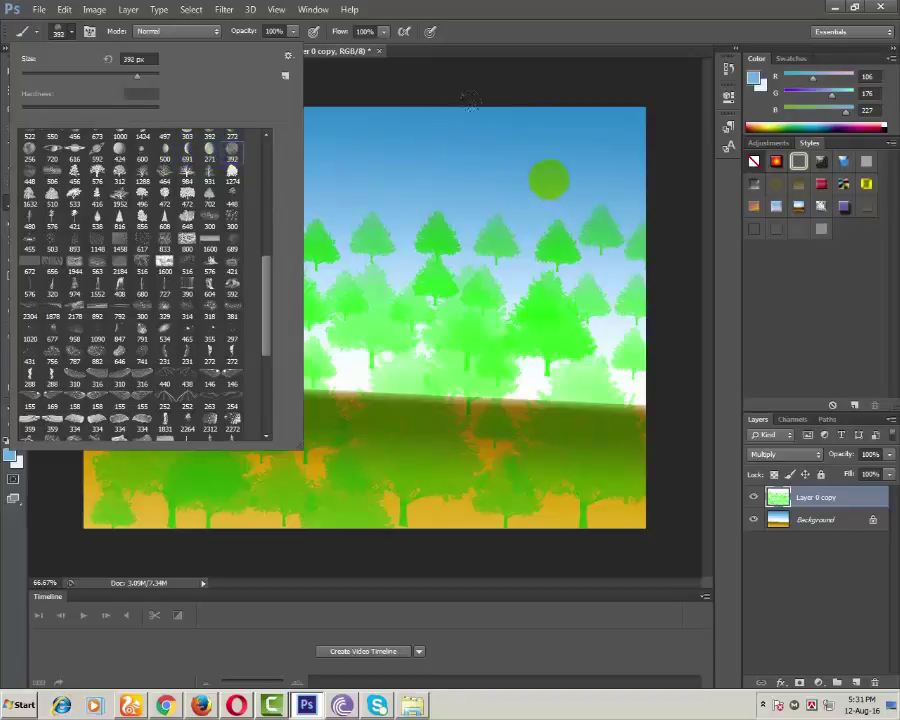
pyautogui.rightClick(560, 180)
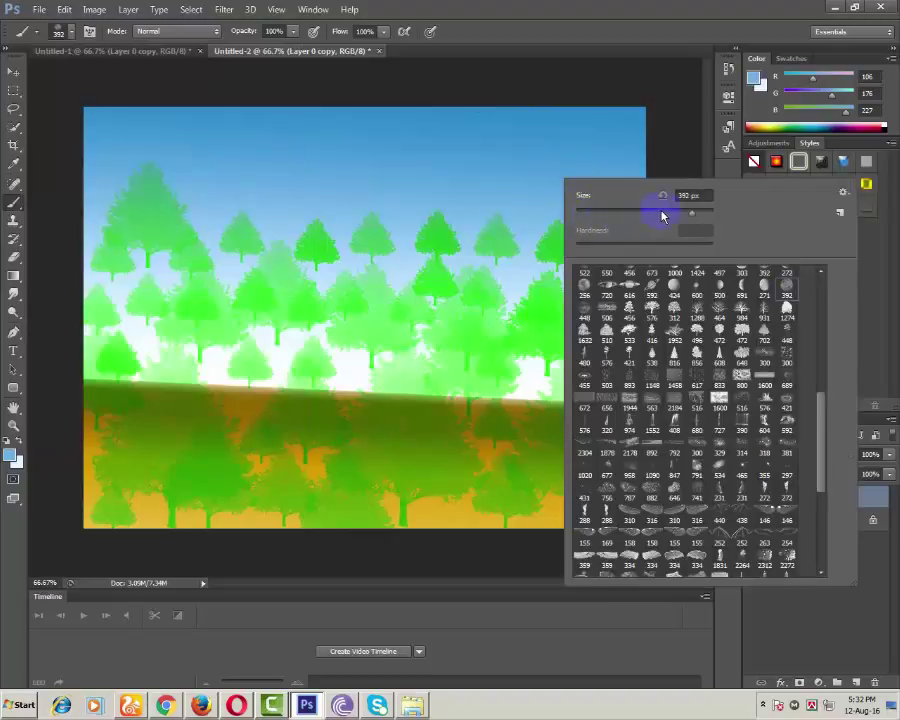
pyautogui.click(661, 215)
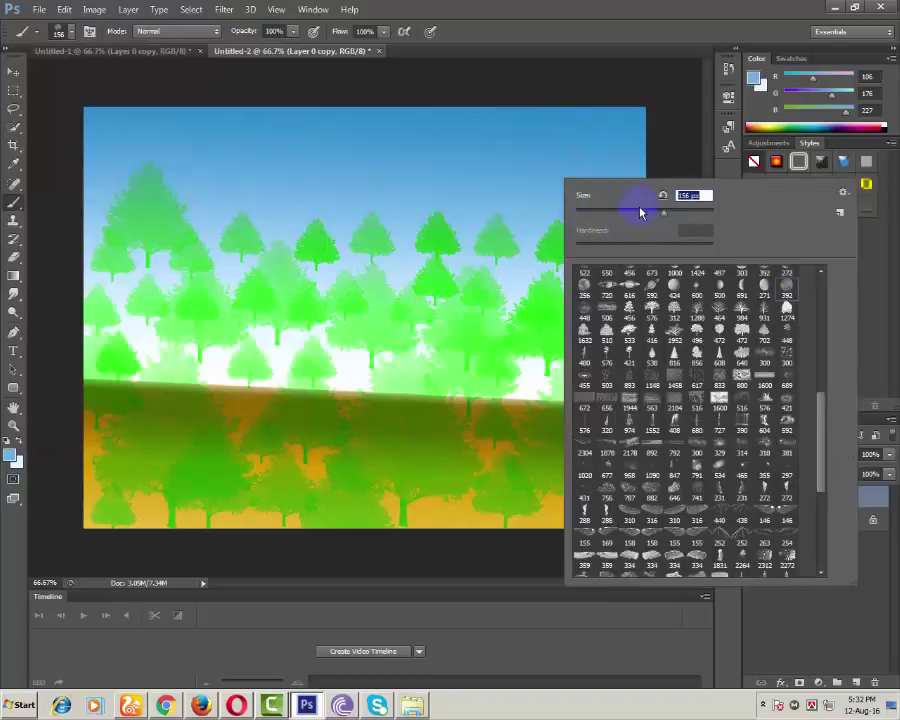
pyautogui.click(671, 214)
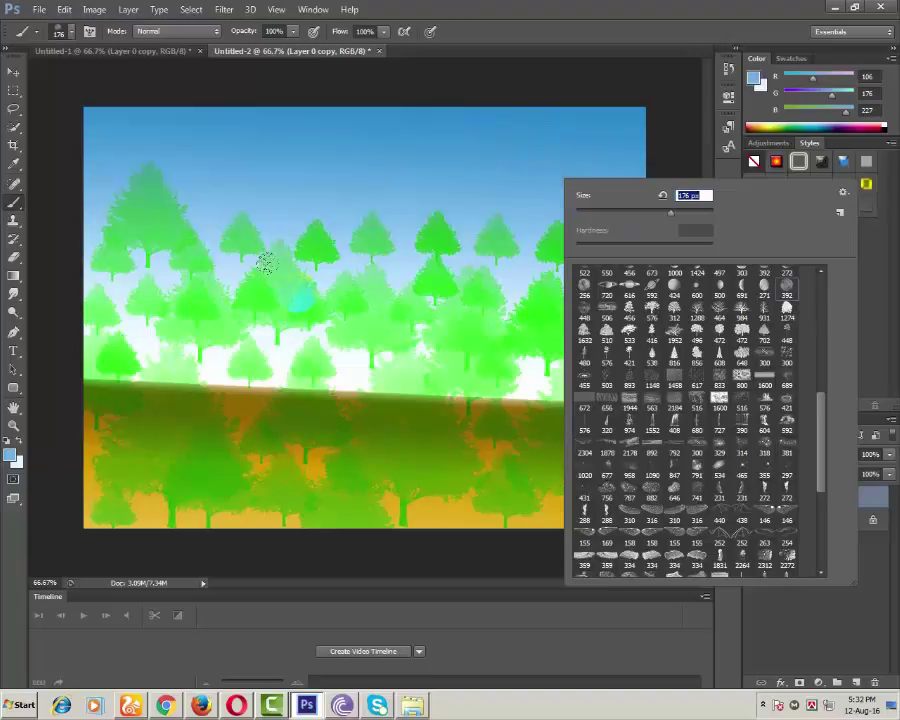
pyautogui.click(10, 456)
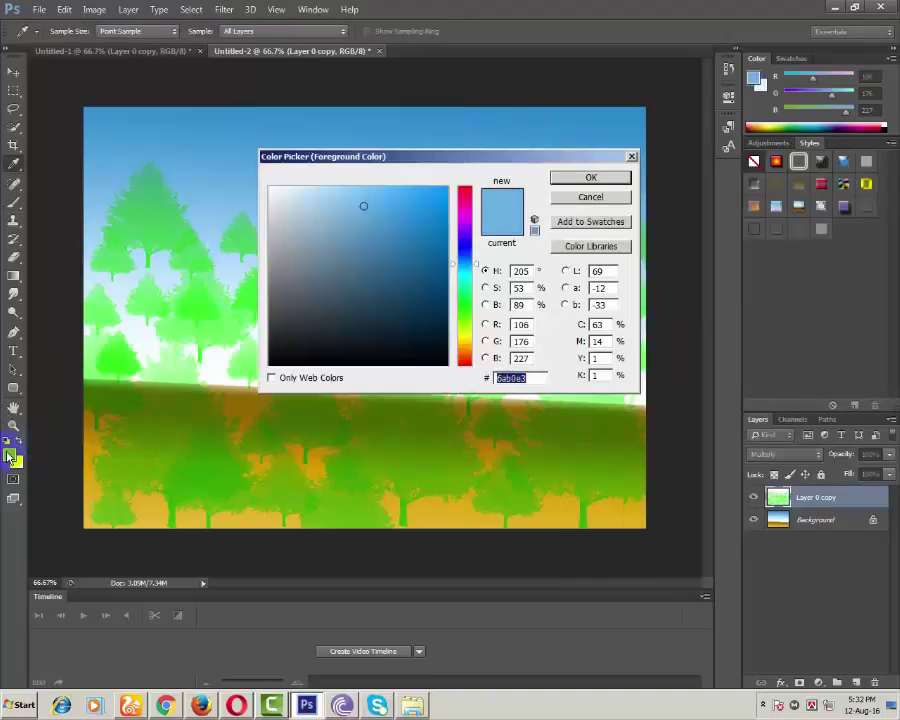
# - Set the foreground colour to pink (248, 125, 195)
pyautogui.click(457, 206)
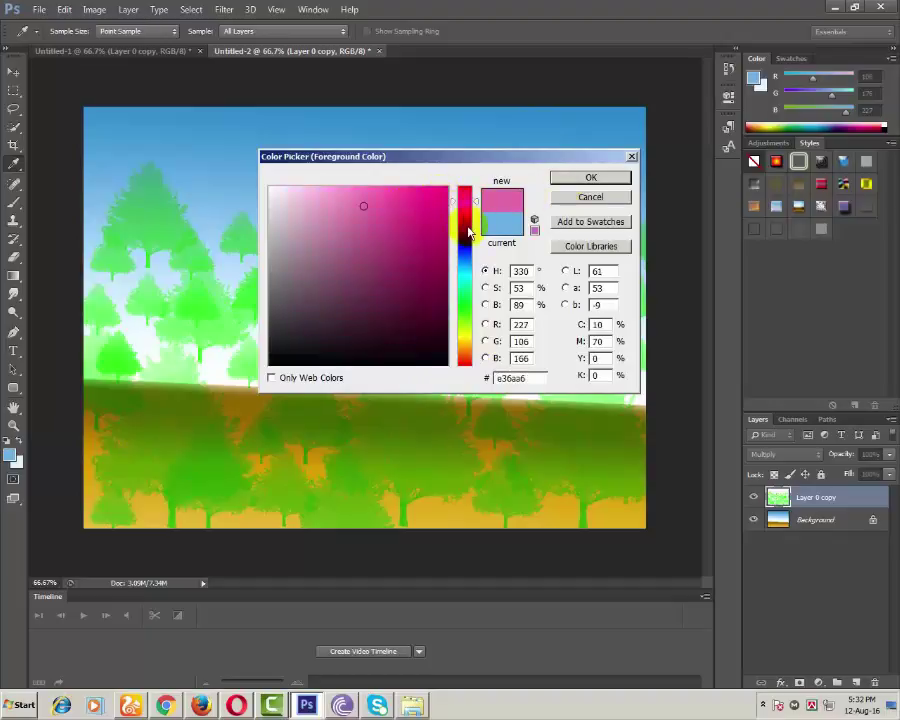
pyautogui.click(466, 211)
pyautogui.moveTo(467, 211); pyautogui.dragTo(466, 203)
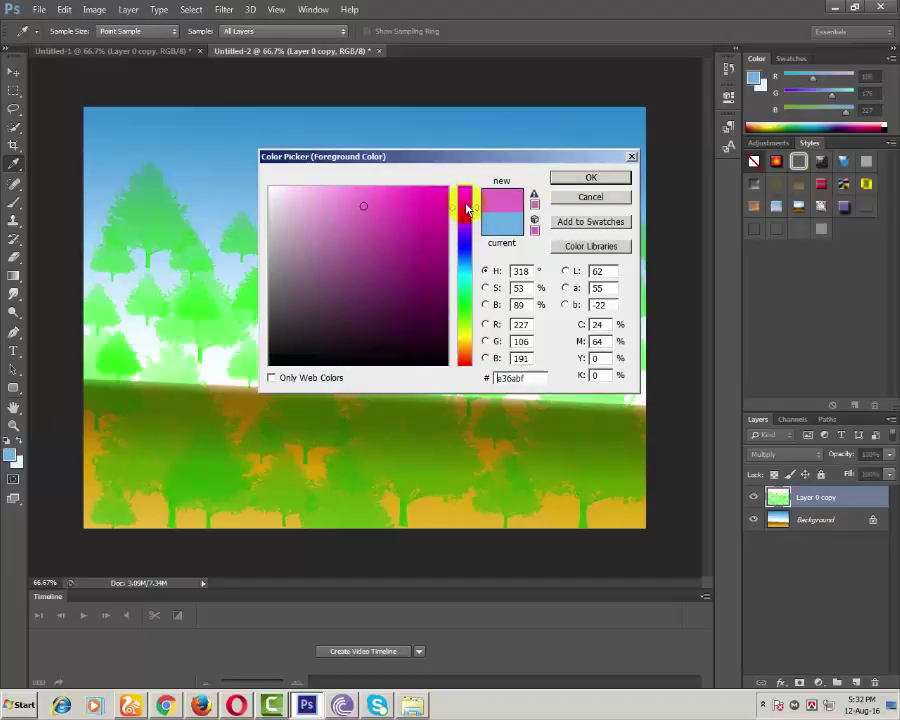
pyautogui.click(357, 191)
pyautogui.click(590, 177)
pyautogui.press('b')
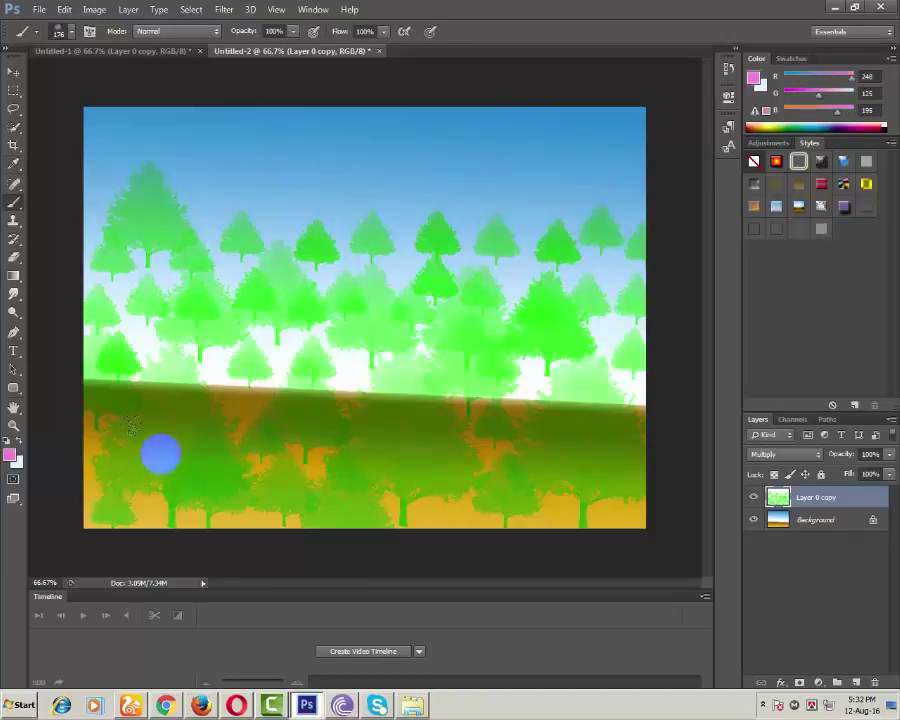
# - Set the background colour to pale yellow (253, 255, 222)
pyautogui.click(16, 459)
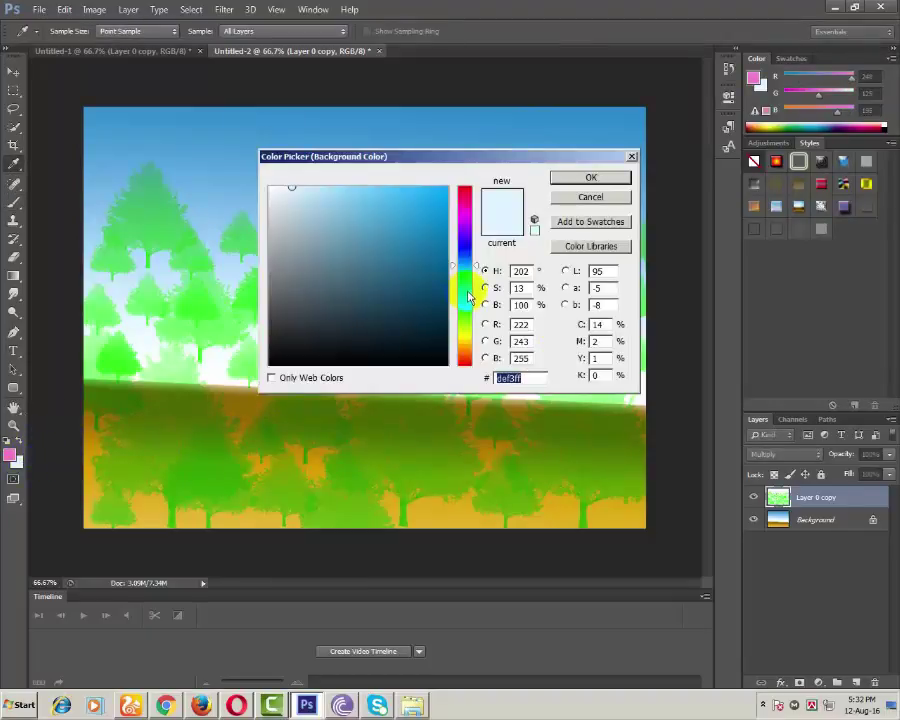
pyautogui.click(468, 194)
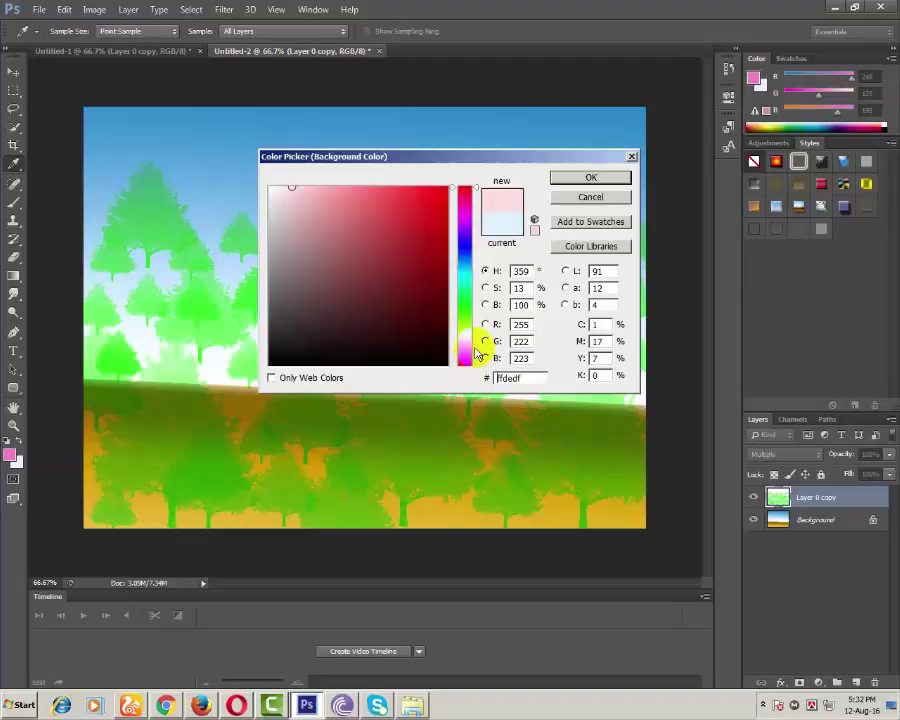
pyautogui.click(467, 334)
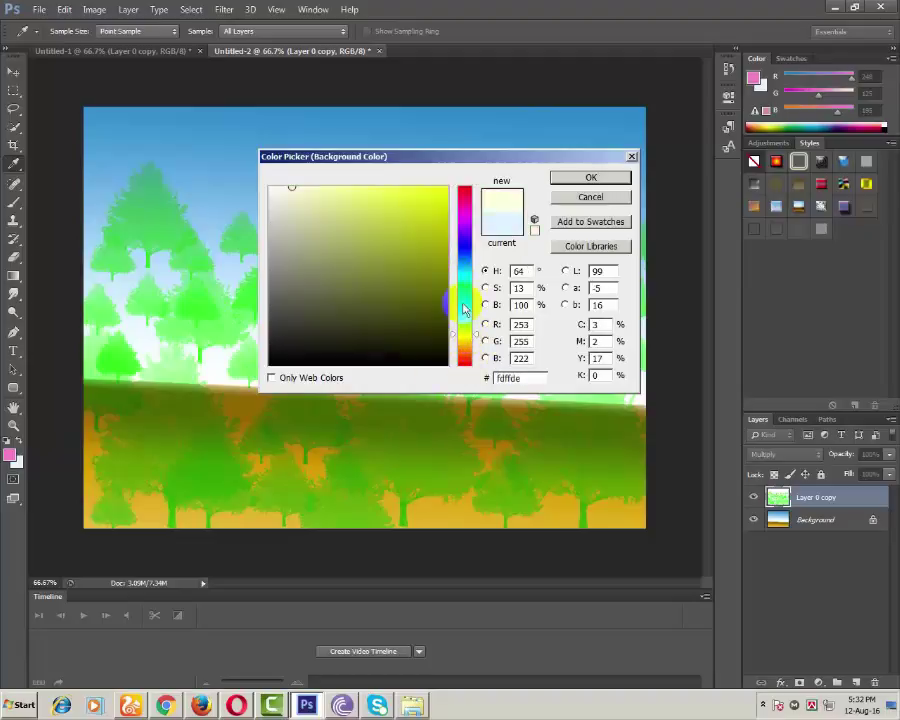
pyautogui.click(369, 189)
pyautogui.click(590, 177)
pyautogui.press('b')
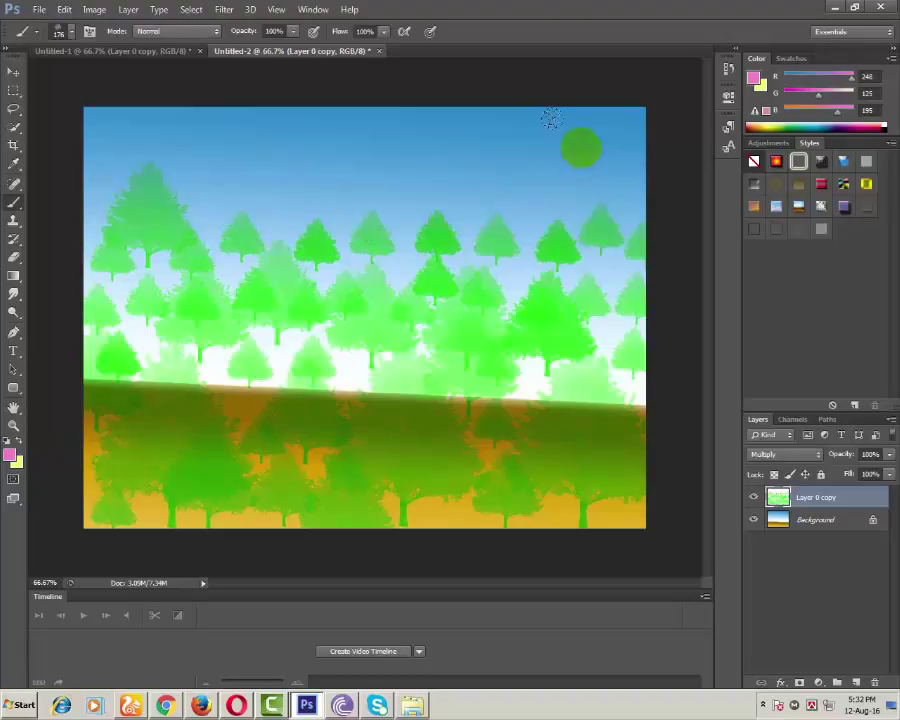
# - Test and undo soft dabs in the upper-right sky, enlarging the brush to 246 px
pyautogui.click(511, 116)
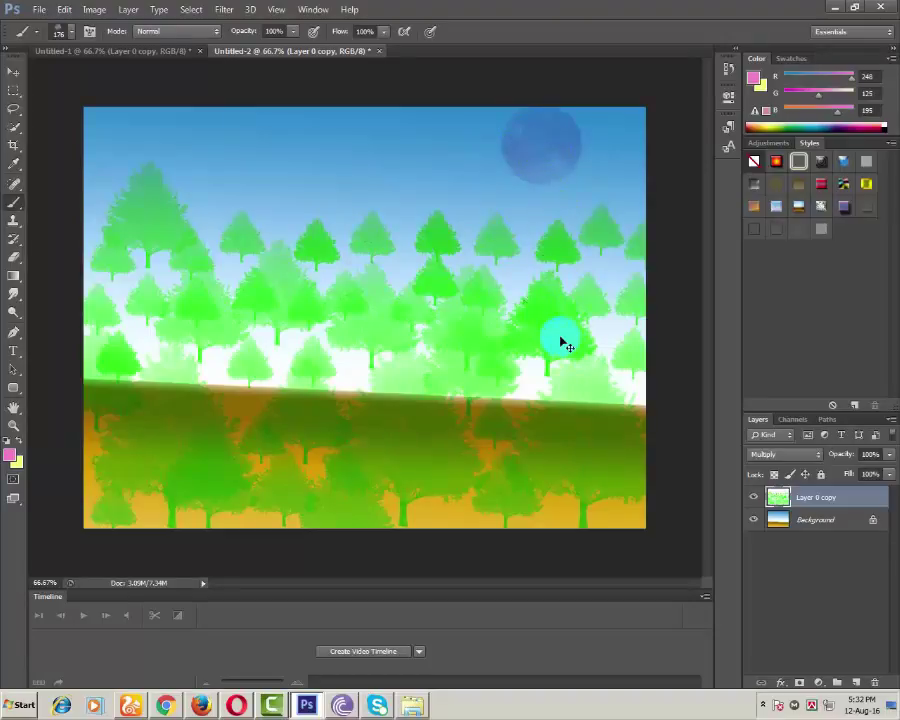
pyautogui.hotkey('ctrl', 'z')
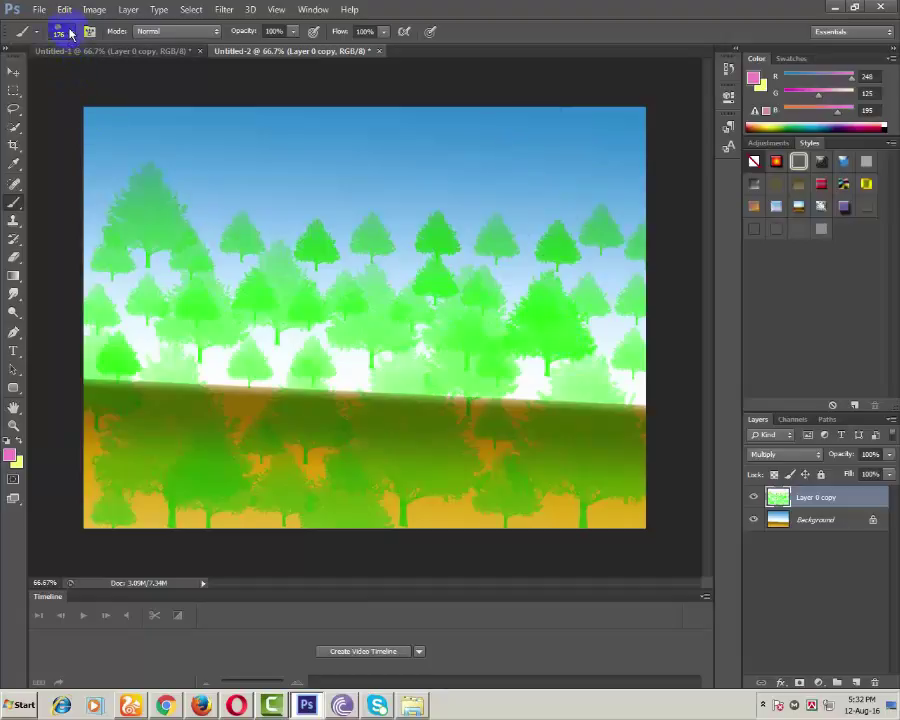
pyautogui.click(70, 33)
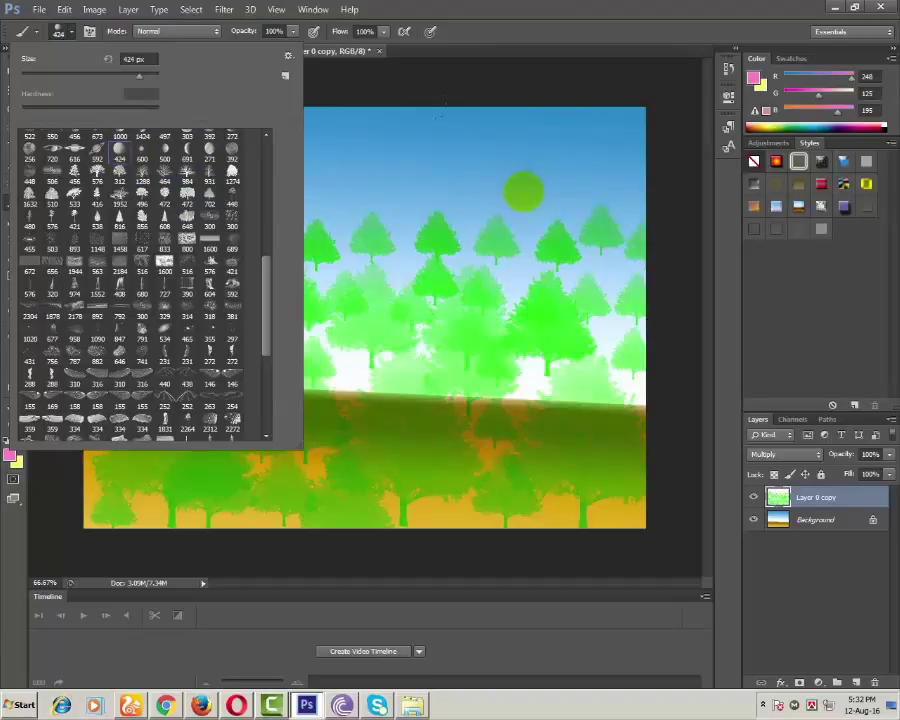
pyautogui.rightClick(523, 191)
pyautogui.click(623, 224)
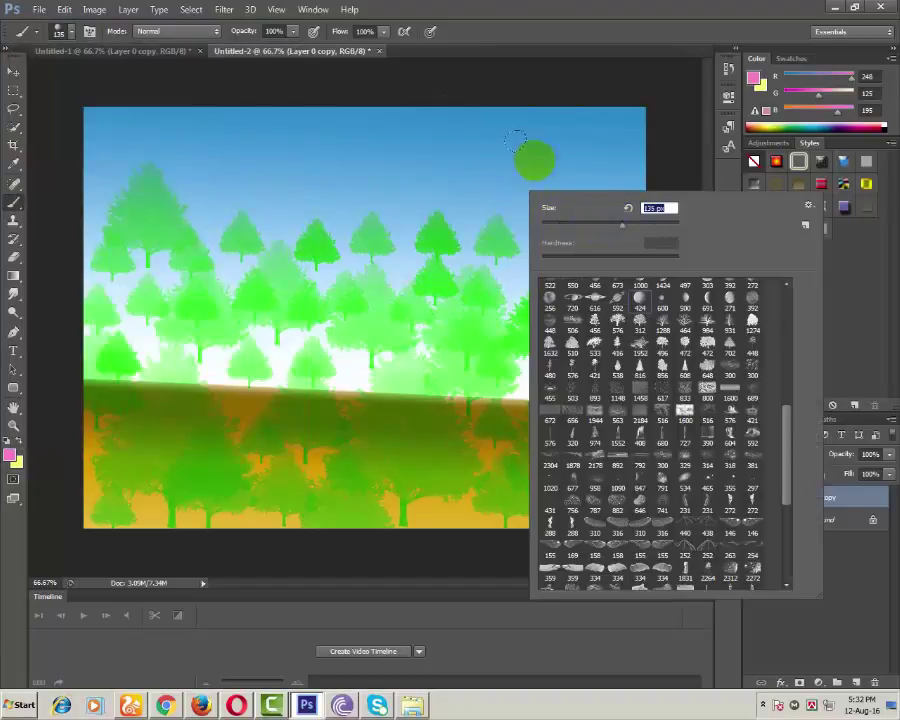
pyautogui.click(647, 224)
pyautogui.press('Return')
pyautogui.click(525, 160)
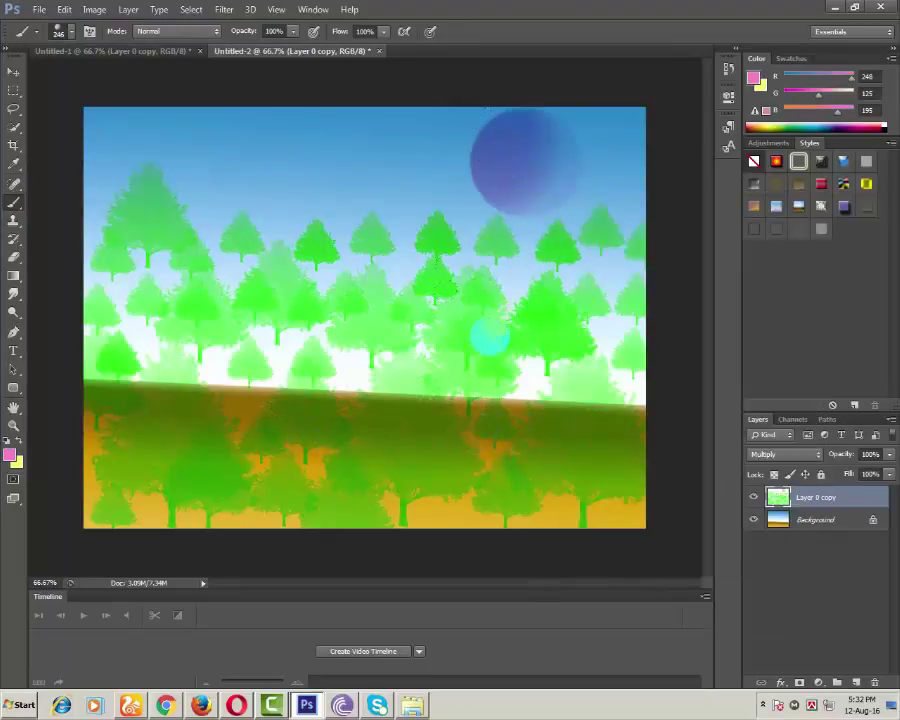
pyautogui.hotkey('ctrl', 'z')
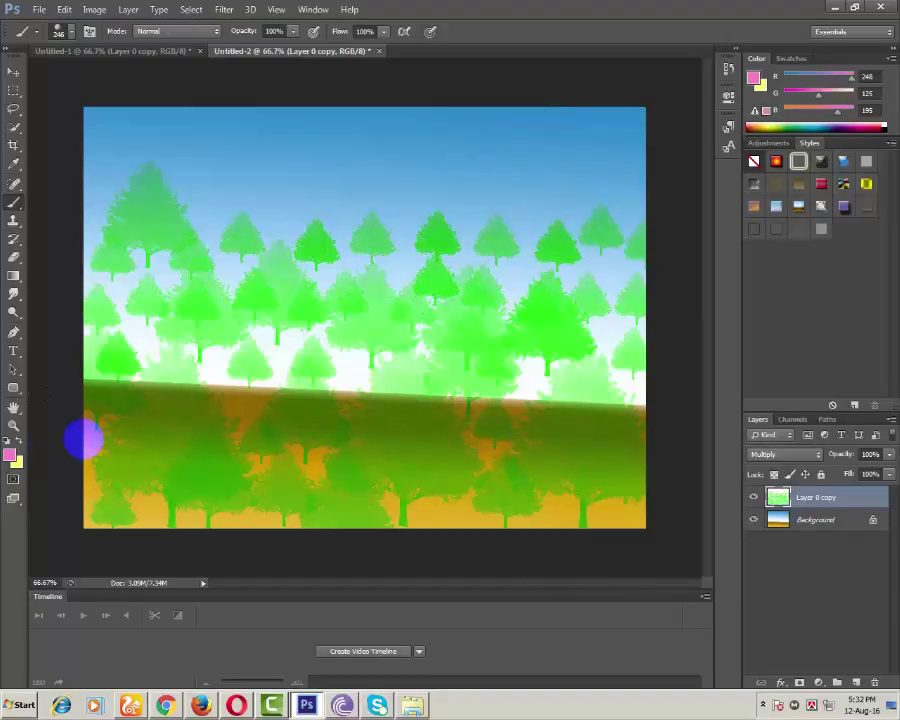
# - Try a salmon-red foreground and pink background, test-painting dabs in the upper-right sky
pyautogui.click(13, 458)
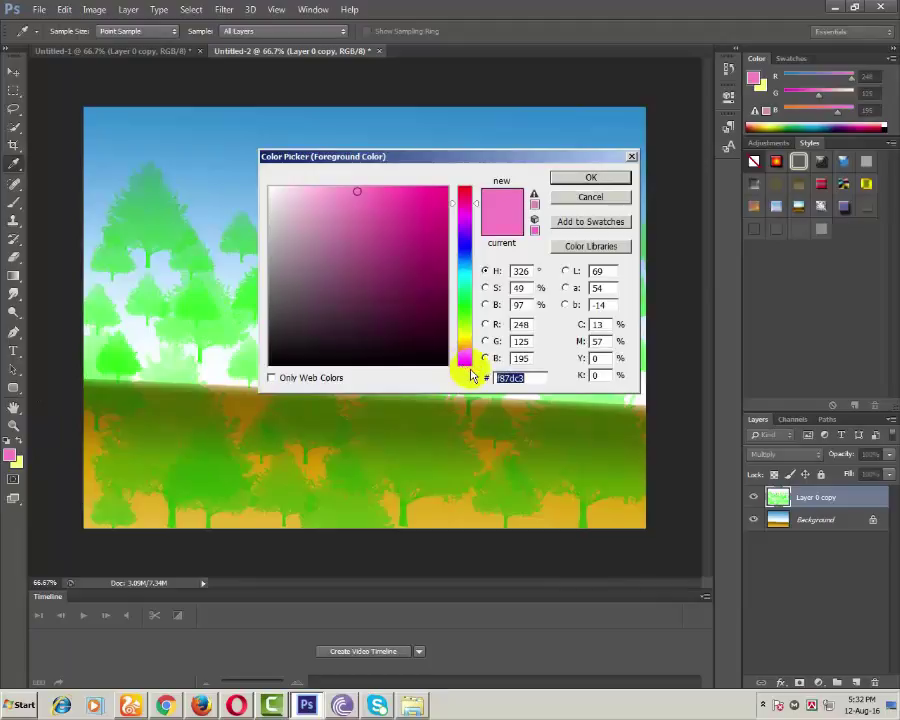
pyautogui.click(466, 363)
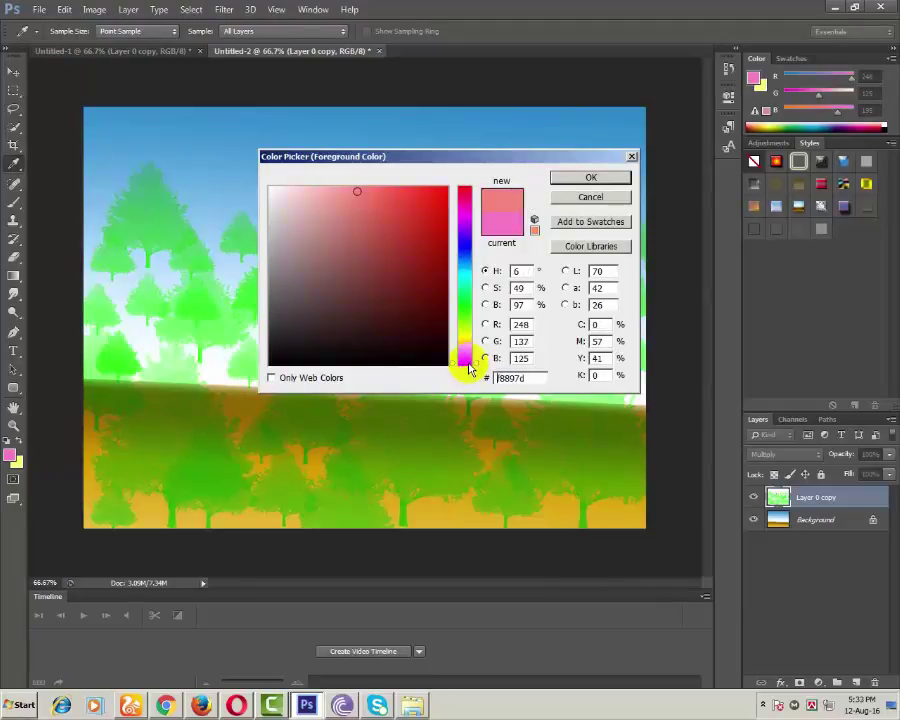
pyautogui.click(591, 178)
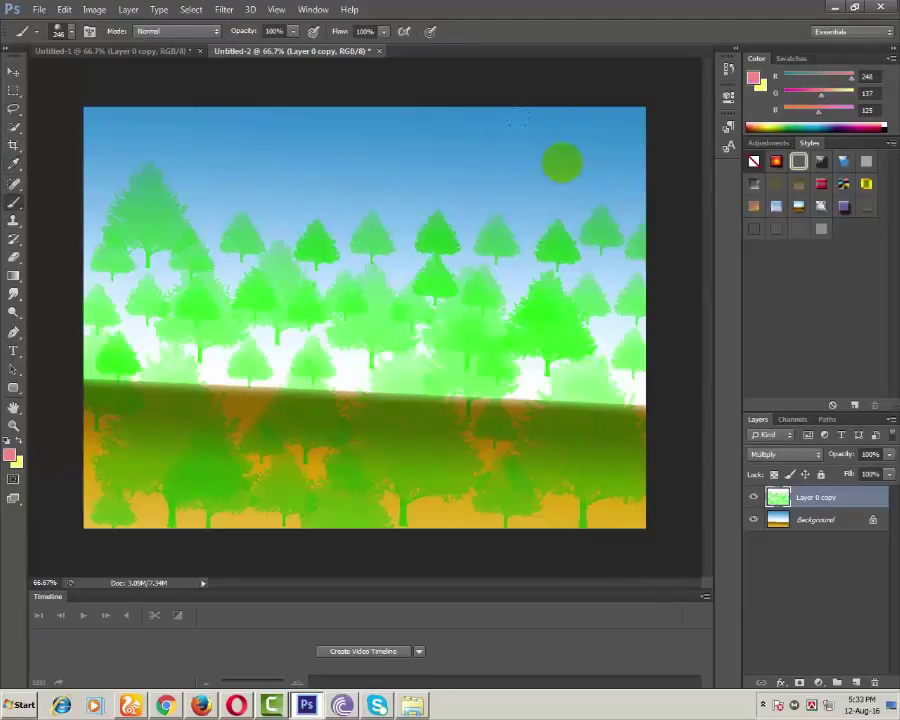
pyautogui.click(560, 160)
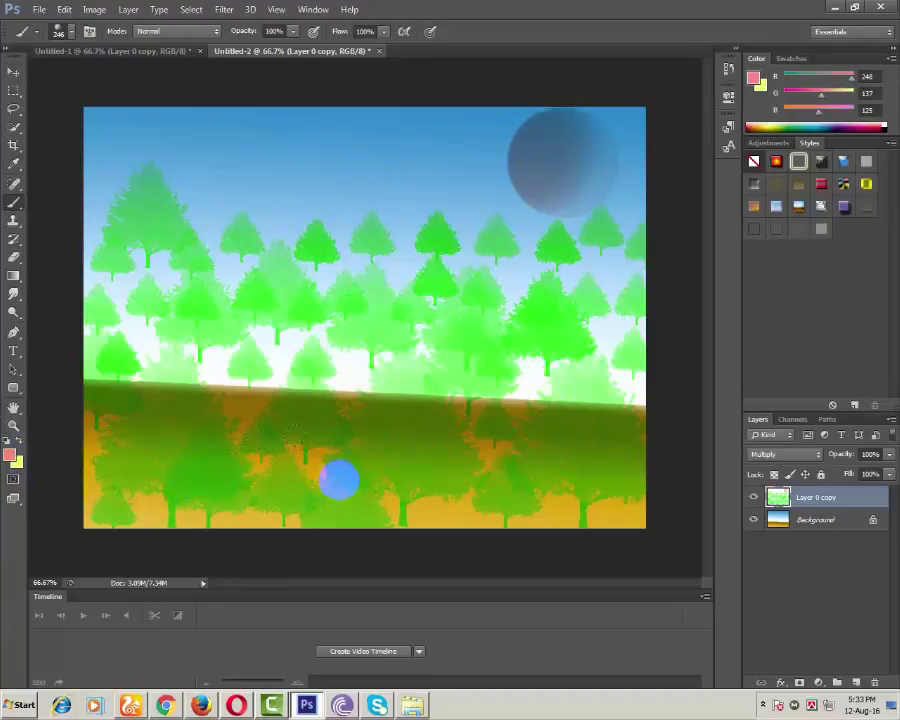
pyautogui.hotkey('ctrl', 'z')
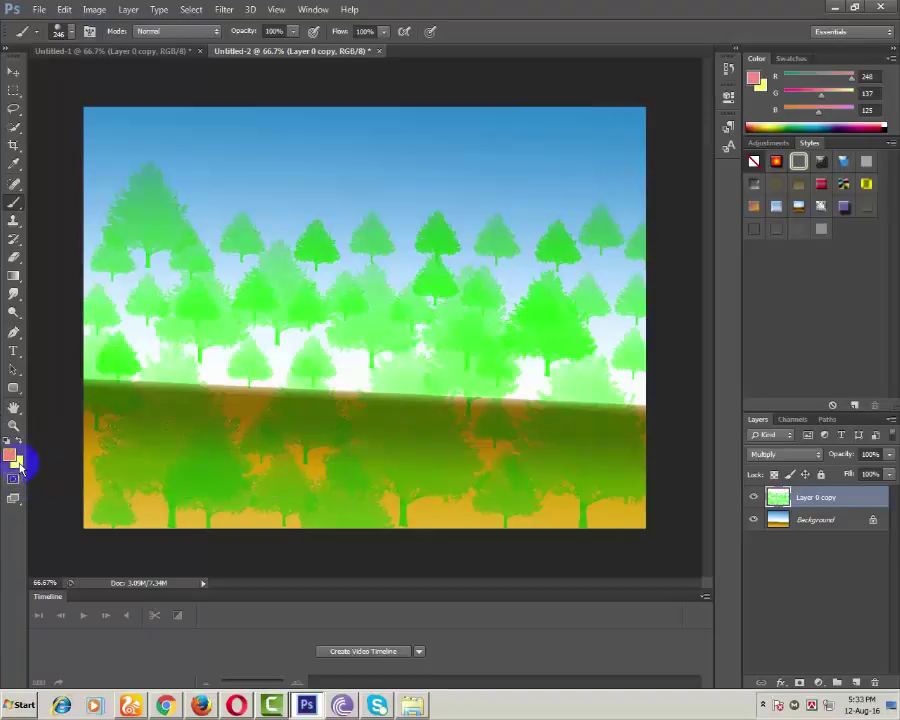
pyautogui.click(17, 460)
pyautogui.click(462, 196)
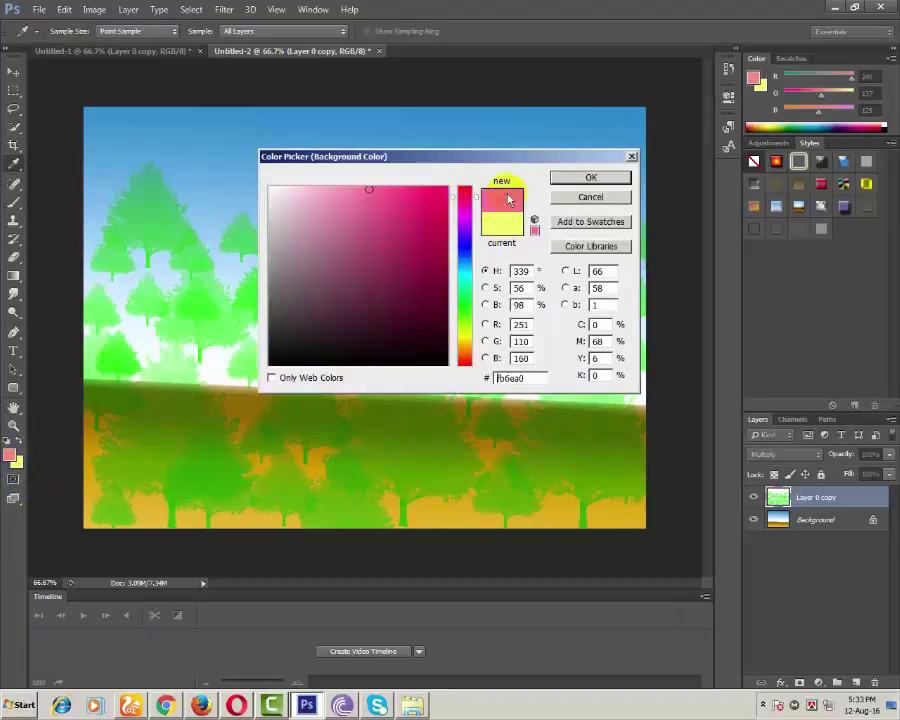
pyautogui.click(591, 180)
pyautogui.press('b')
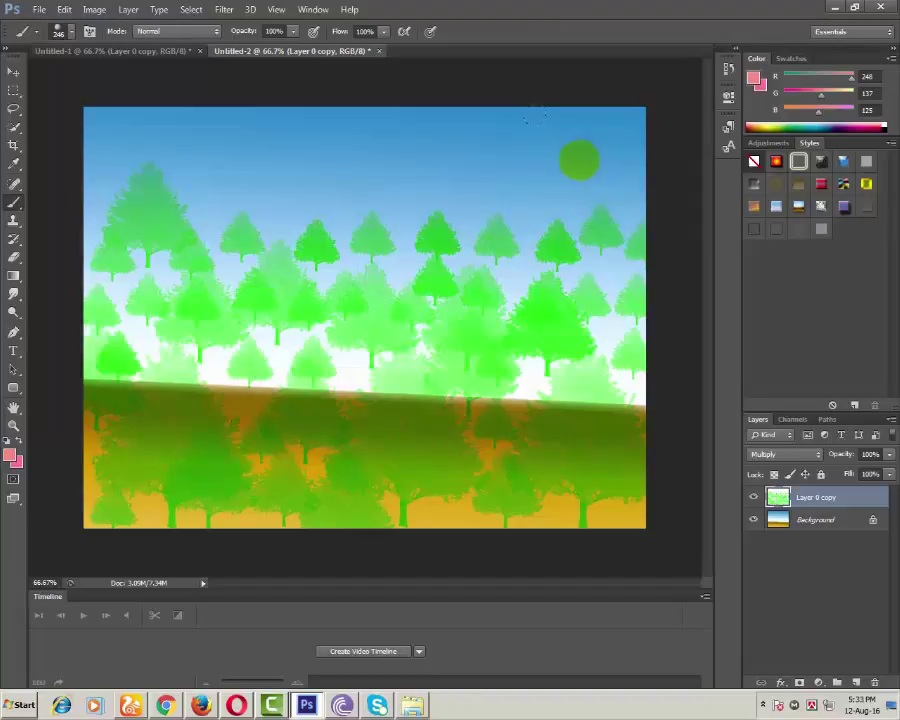
pyautogui.click(578, 160)
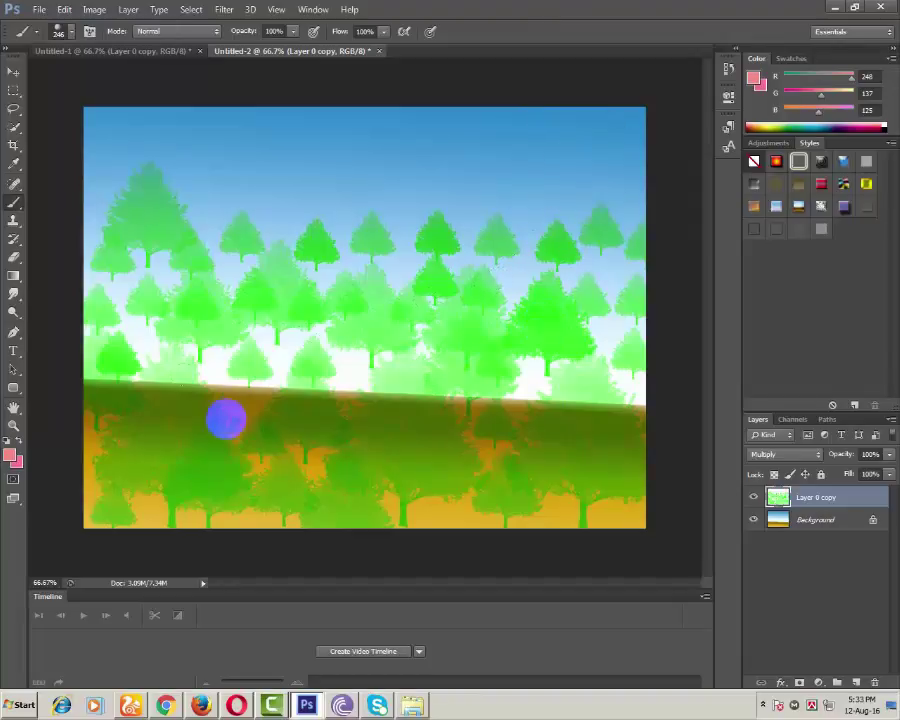
# - Set the foreground to pure red (R 252, G 26, B 3) and paint the sun upper-right
pyautogui.click(11, 455)
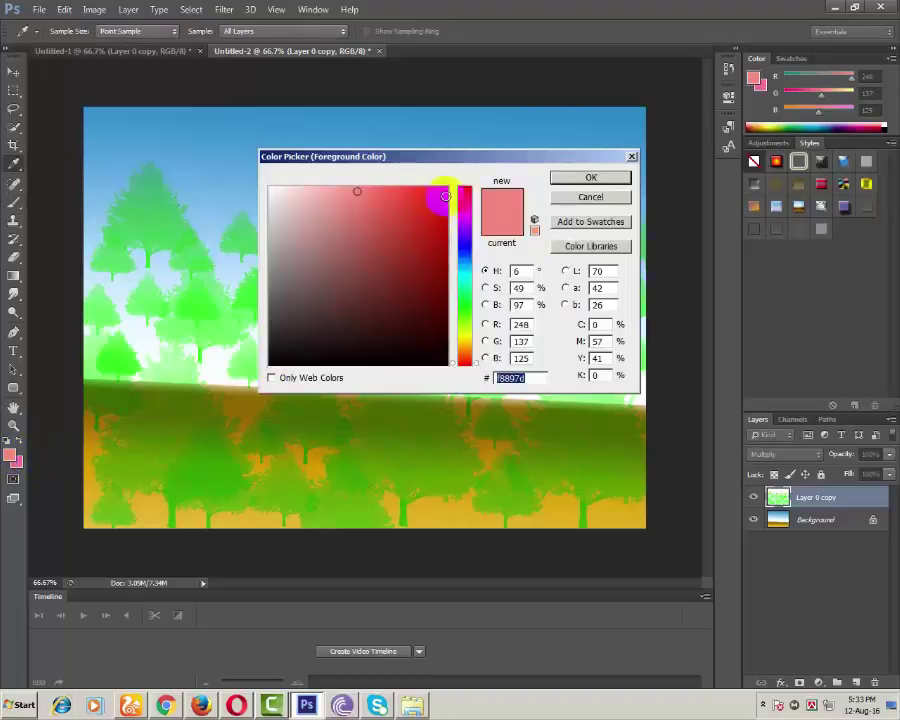
pyautogui.click(445, 189)
pyautogui.click(590, 177)
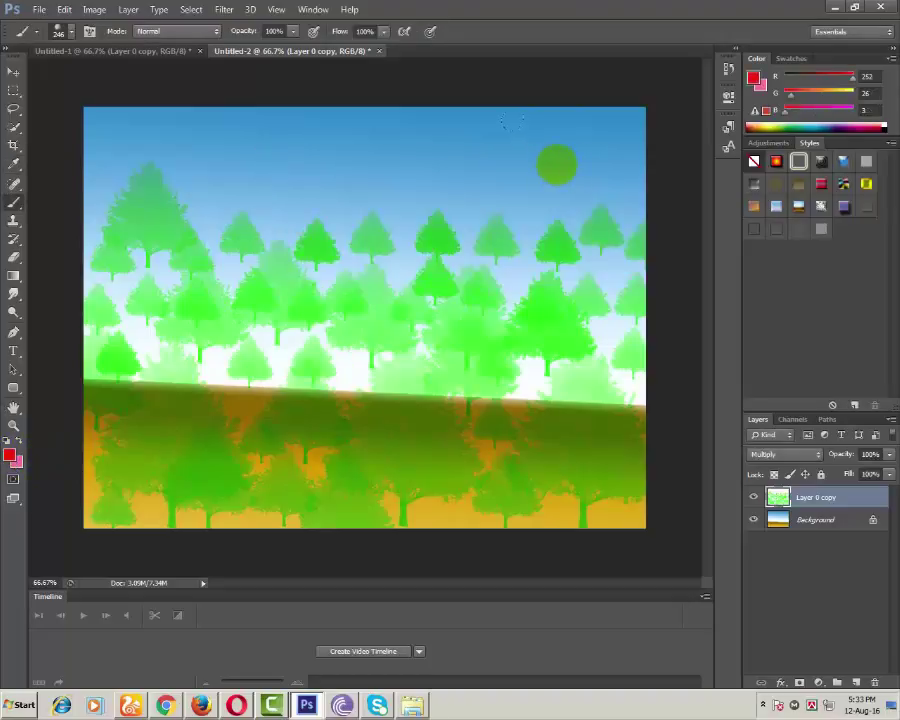
pyautogui.click(555, 161)
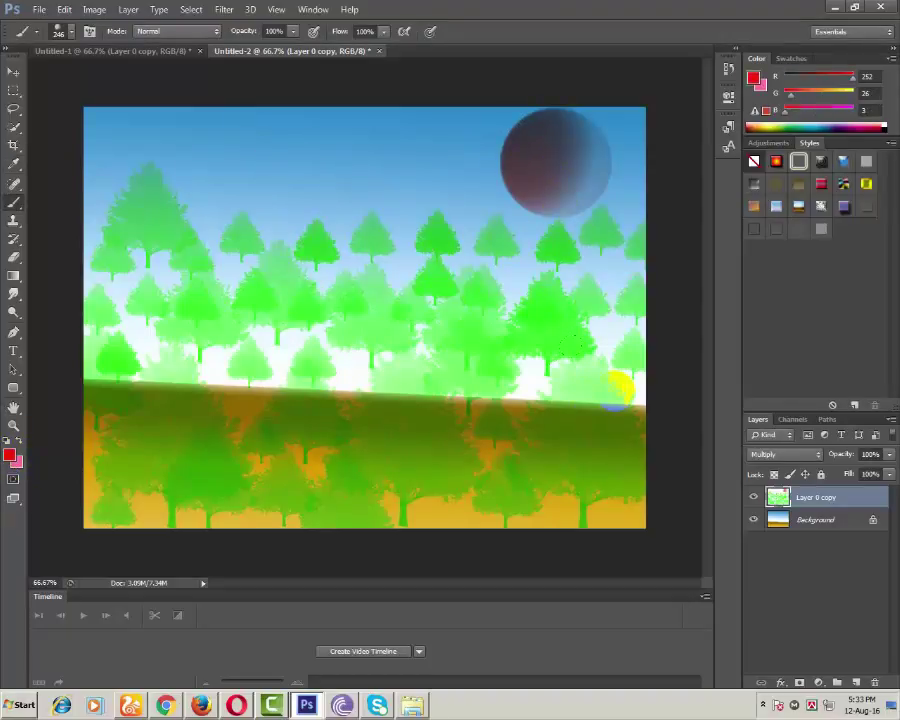
# - Select the 499 px cloud brush tip from the brush preset list
pyautogui.click(75, 34)
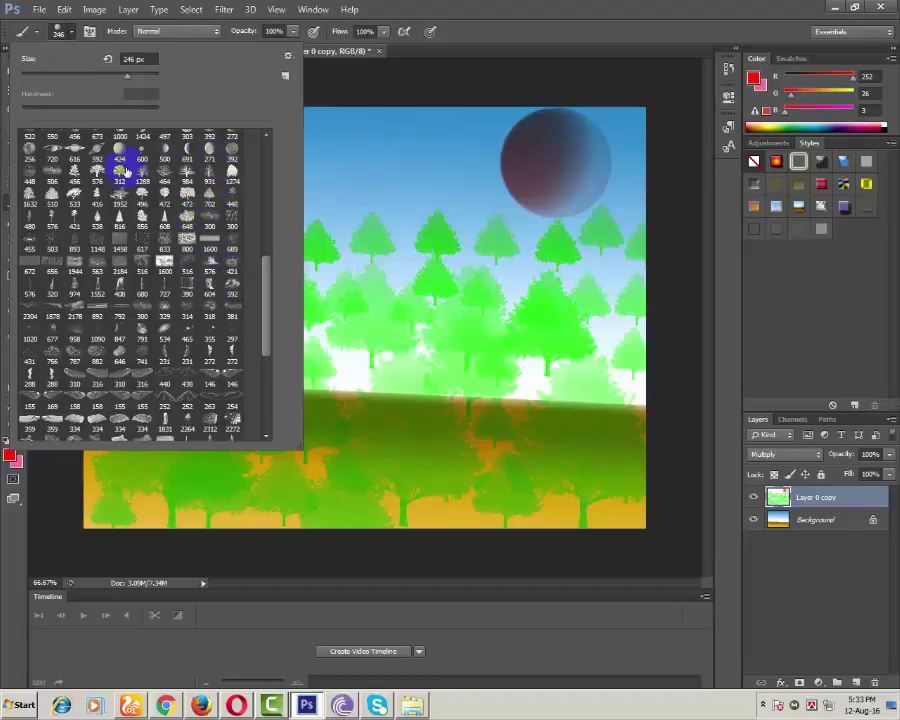
pyautogui.scroll(-1, 207, 295)
pyautogui.scroll(-1, 207, 300)
pyautogui.scroll(-1, 208, 303)
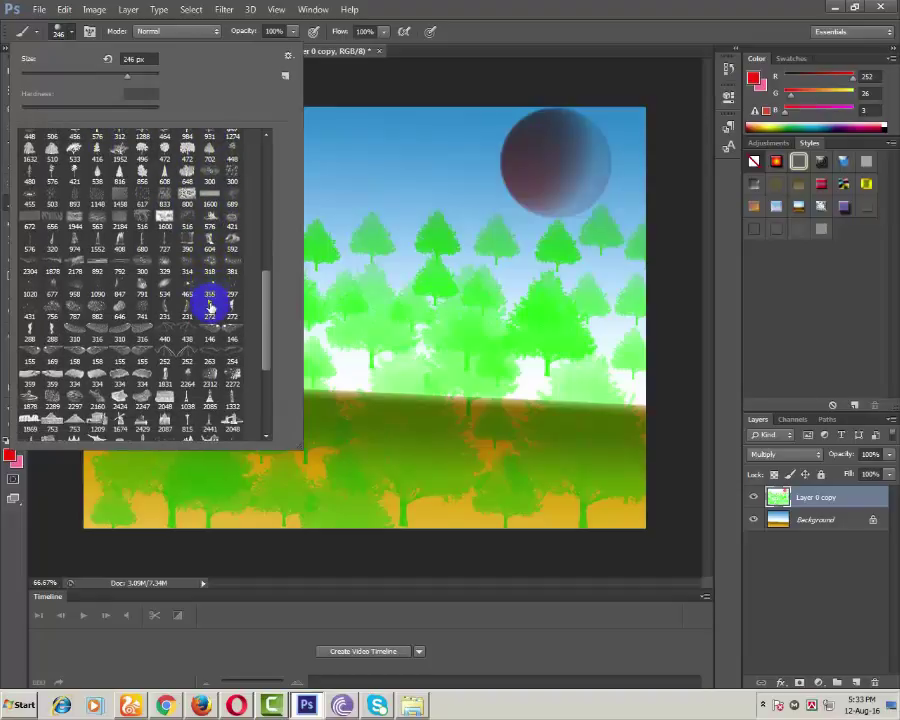
pyautogui.scroll(-1, 161, 385)
pyautogui.scroll(-1, 161, 381)
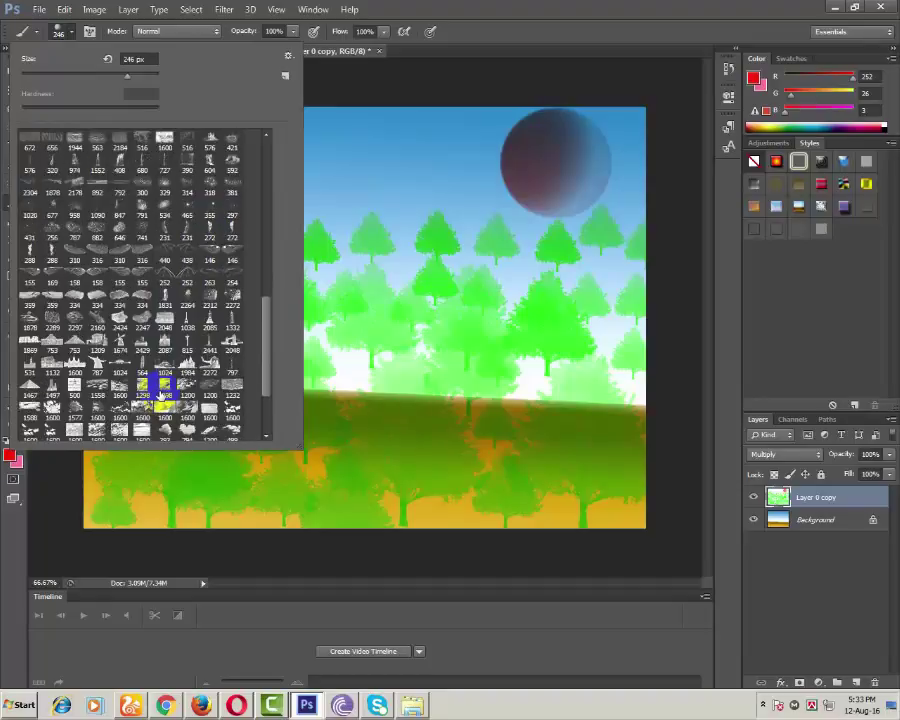
pyautogui.scroll(-2, 158, 385)
pyautogui.scroll(-1, 161, 395)
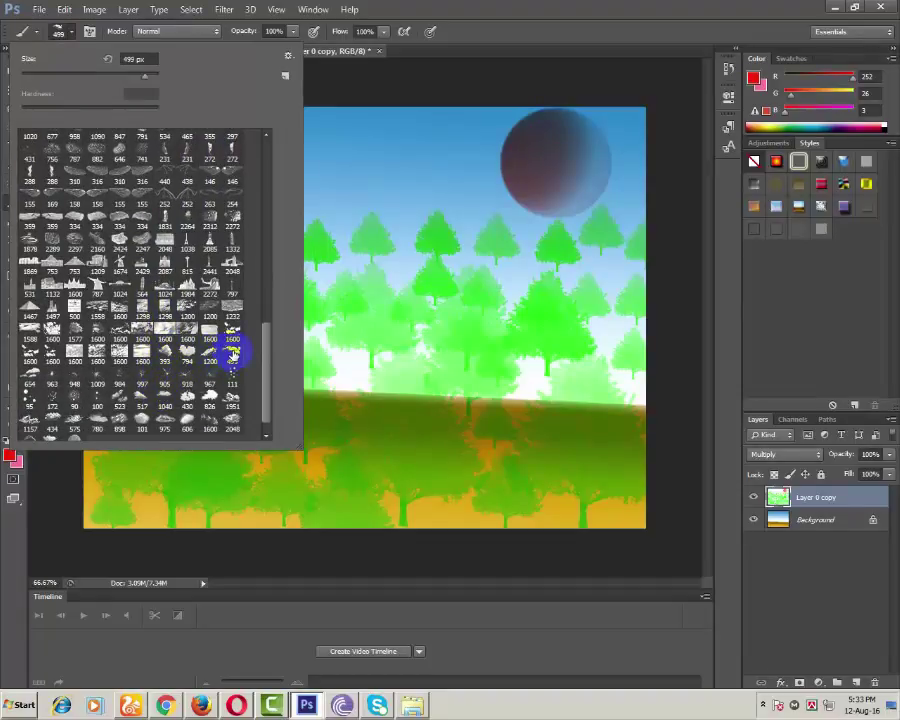
pyautogui.doubleClick(232, 353)
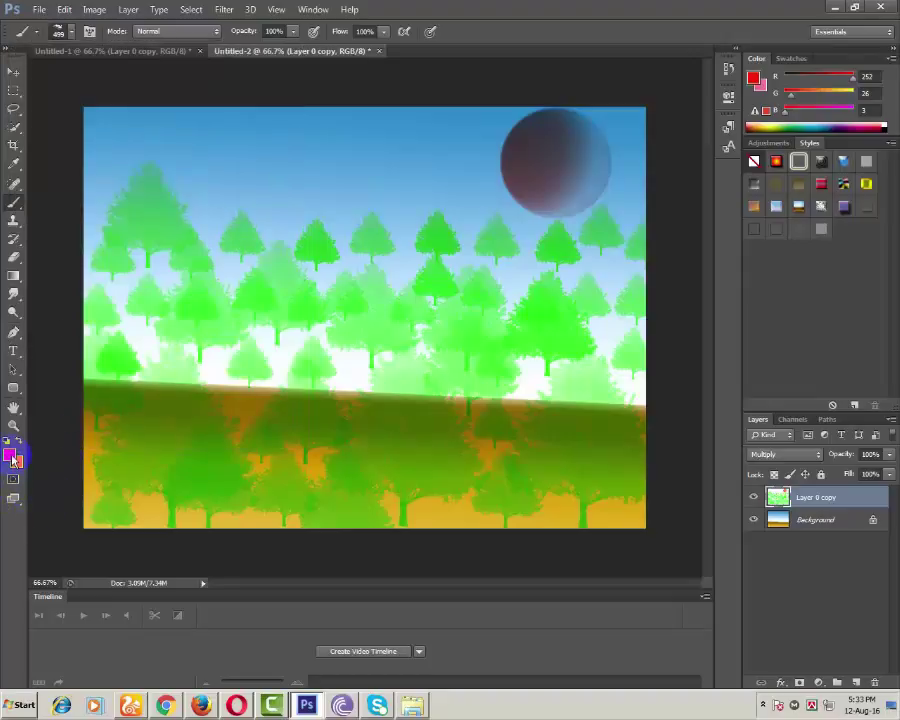
# - Set the foreground to near-white fdf9f9 and the background to fdf7f9
pyautogui.click(12, 455)
pyautogui.click(271, 188)
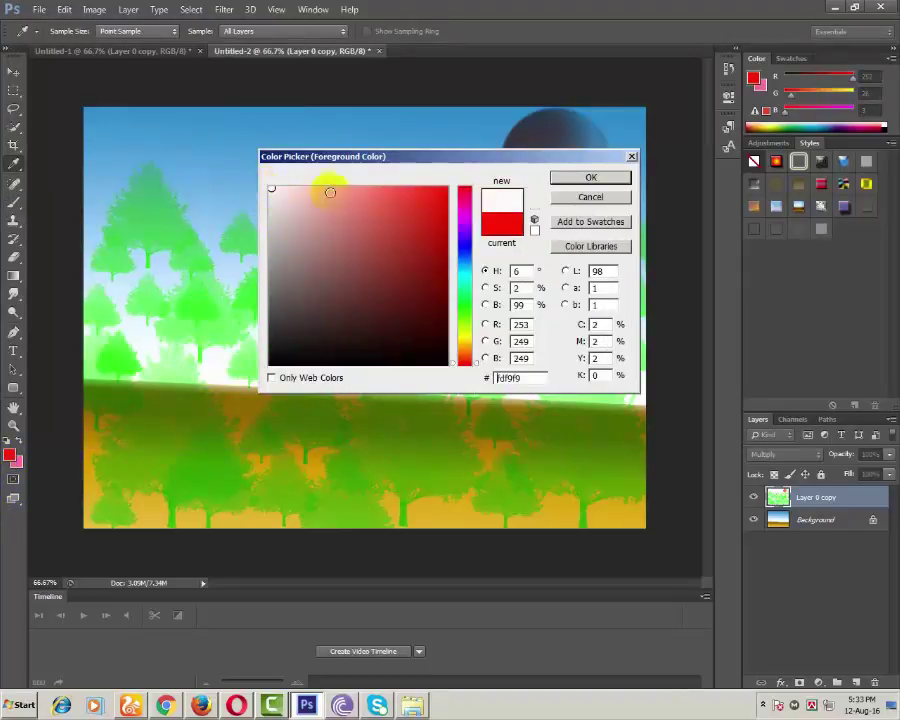
pyautogui.click(580, 177)
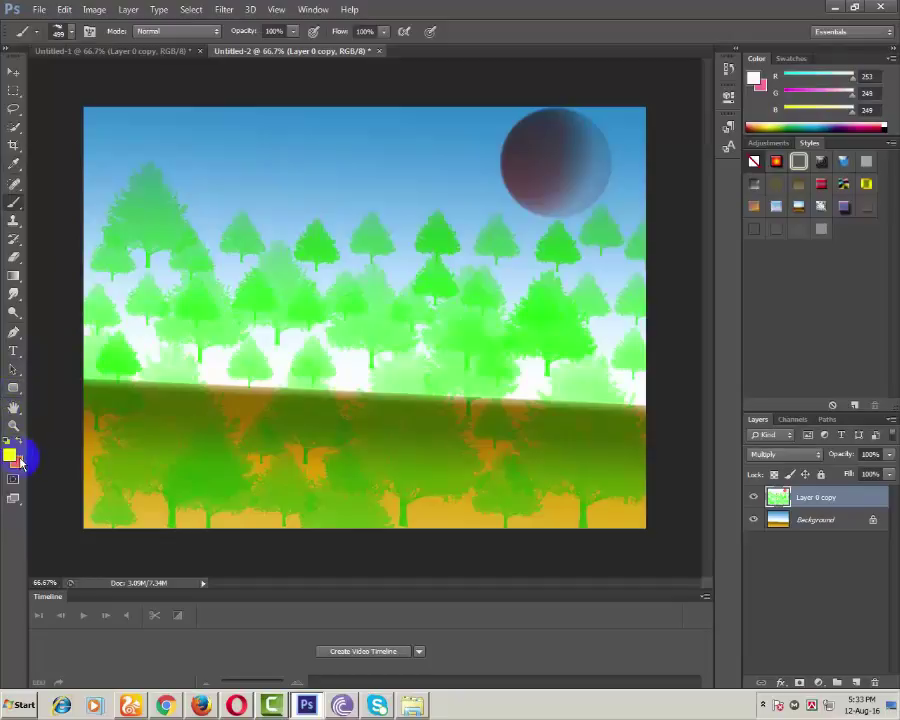
pyautogui.click(17, 465)
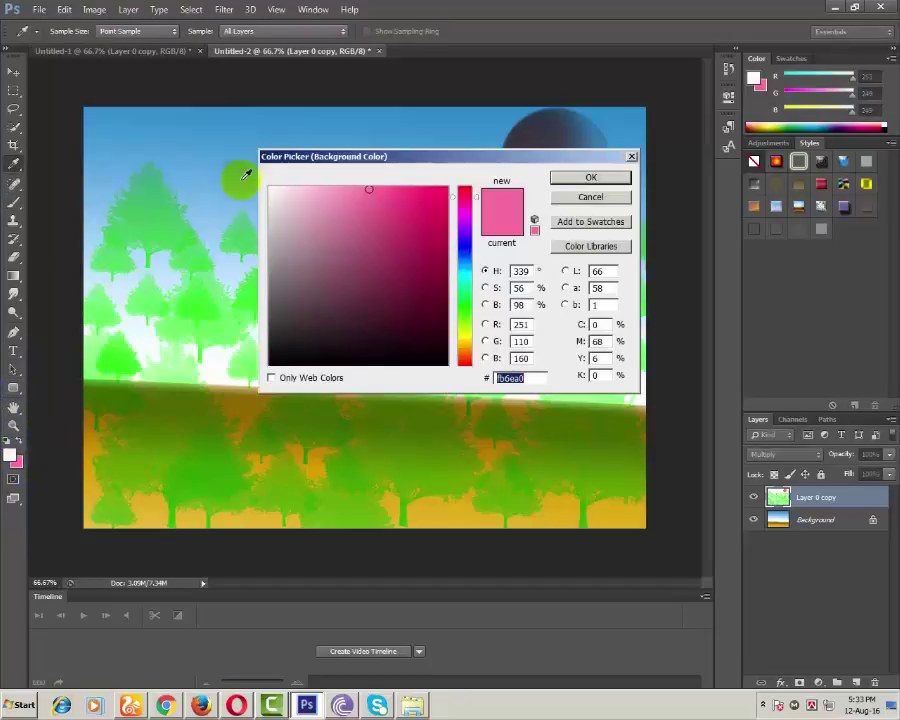
pyautogui.click(271, 187)
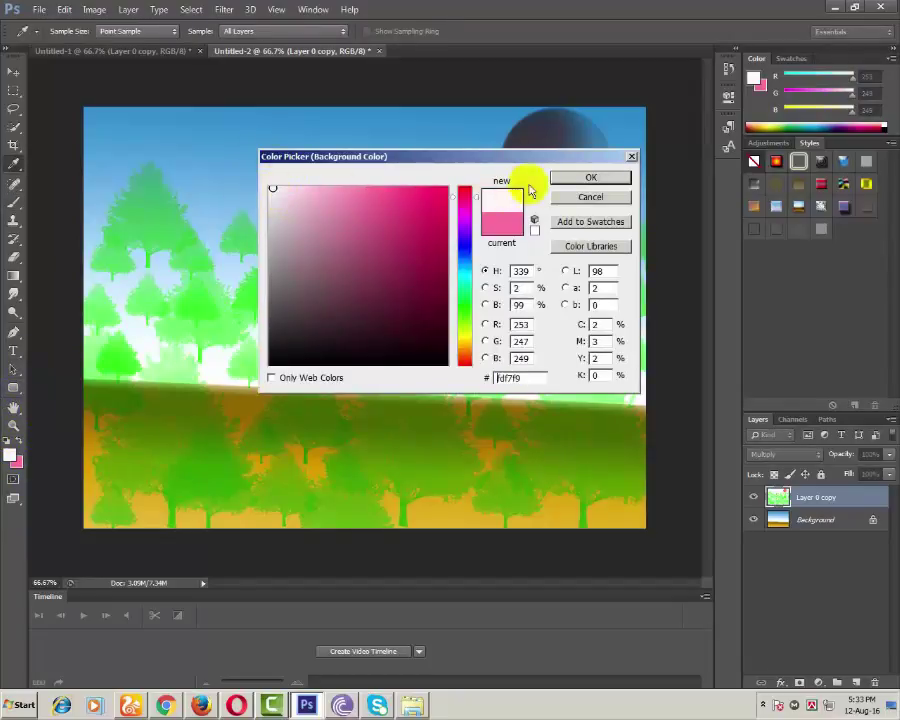
pyautogui.click(588, 177)
pyautogui.press('b')
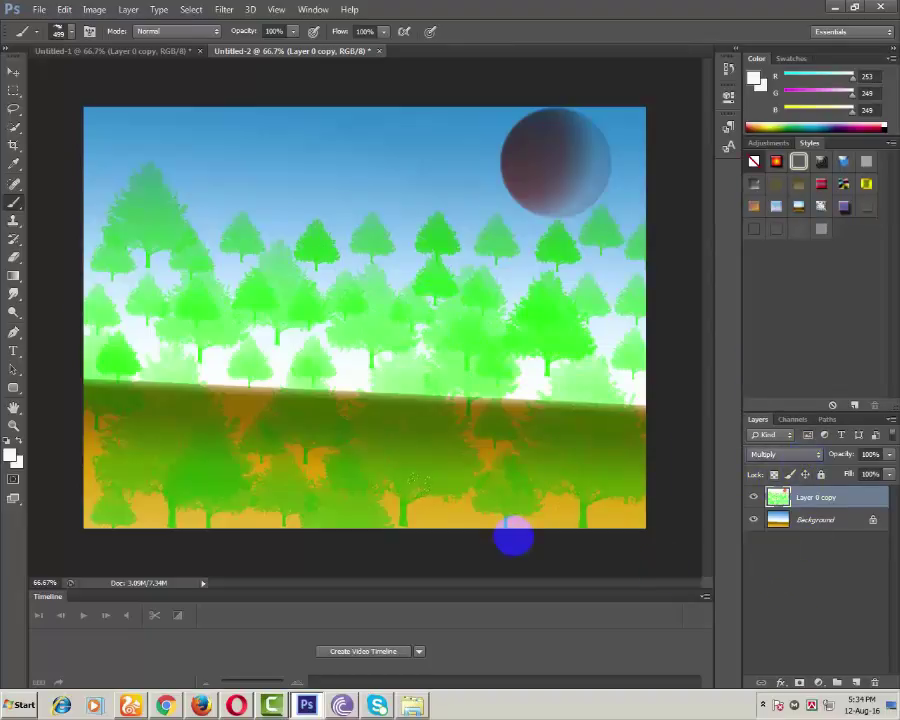
# - Add a layer above Layer 0 copy and stamp white clouds across the sky and over the sun
pyautogui.click(856, 682)
pyautogui.click(406, 164)
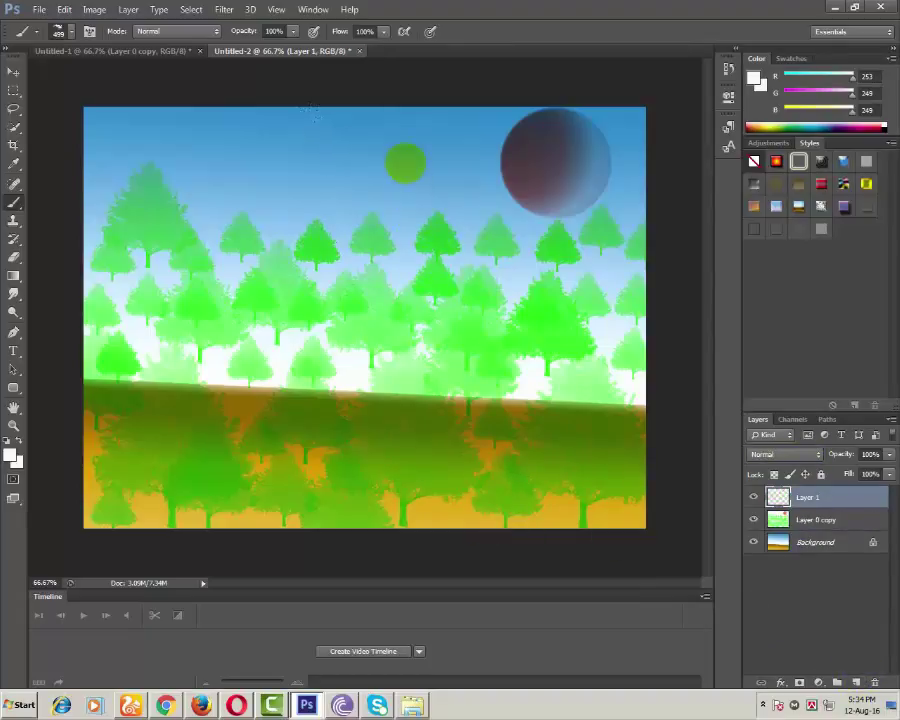
pyautogui.click(406, 164)
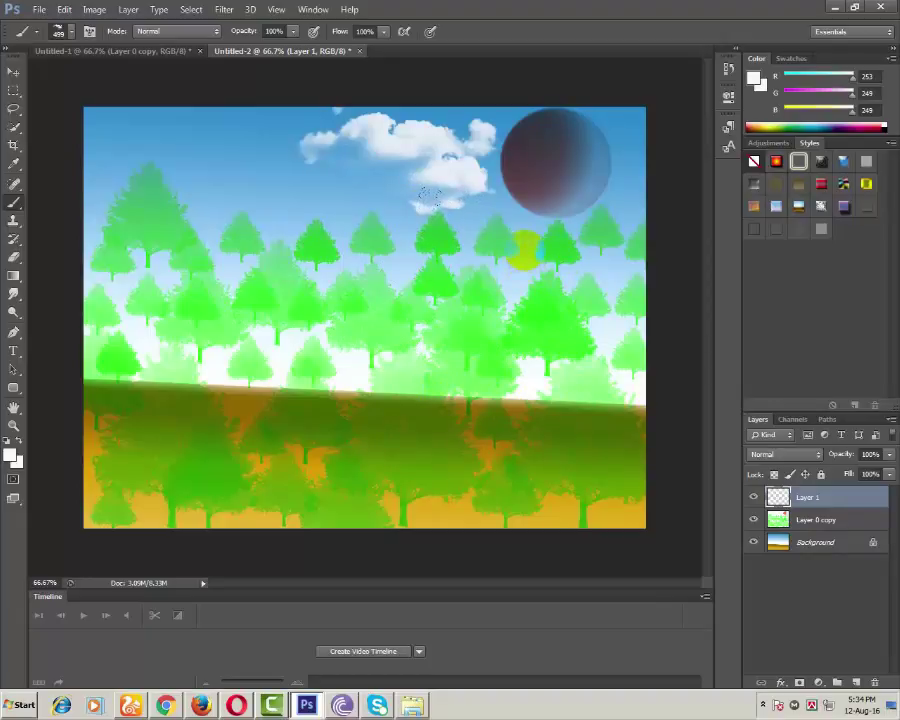
pyautogui.click(525, 245)
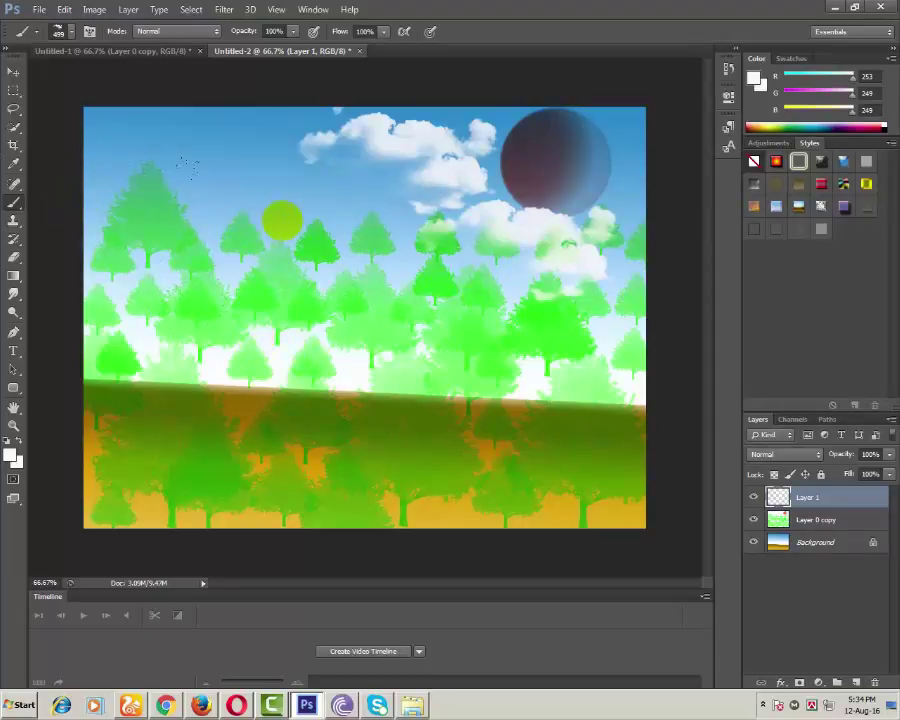
pyautogui.click(278, 210)
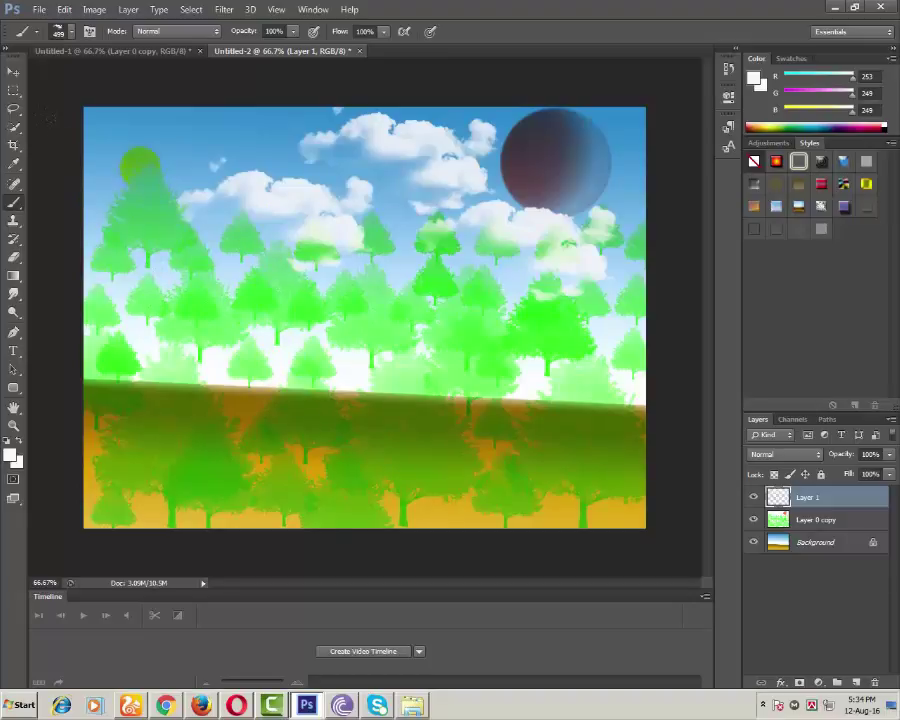
pyautogui.click(145, 152)
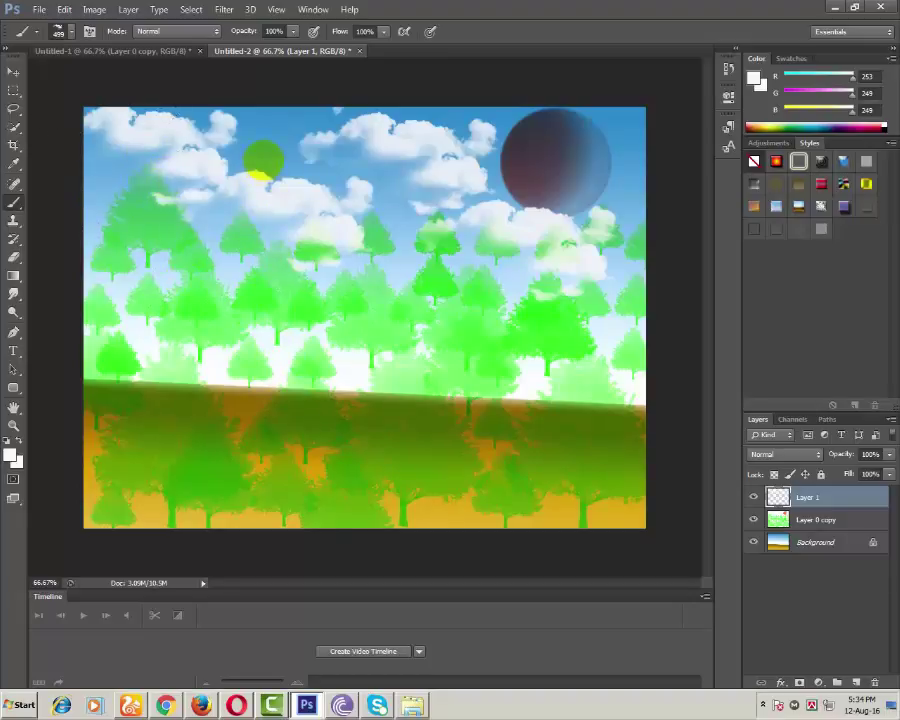
pyautogui.click(260, 160)
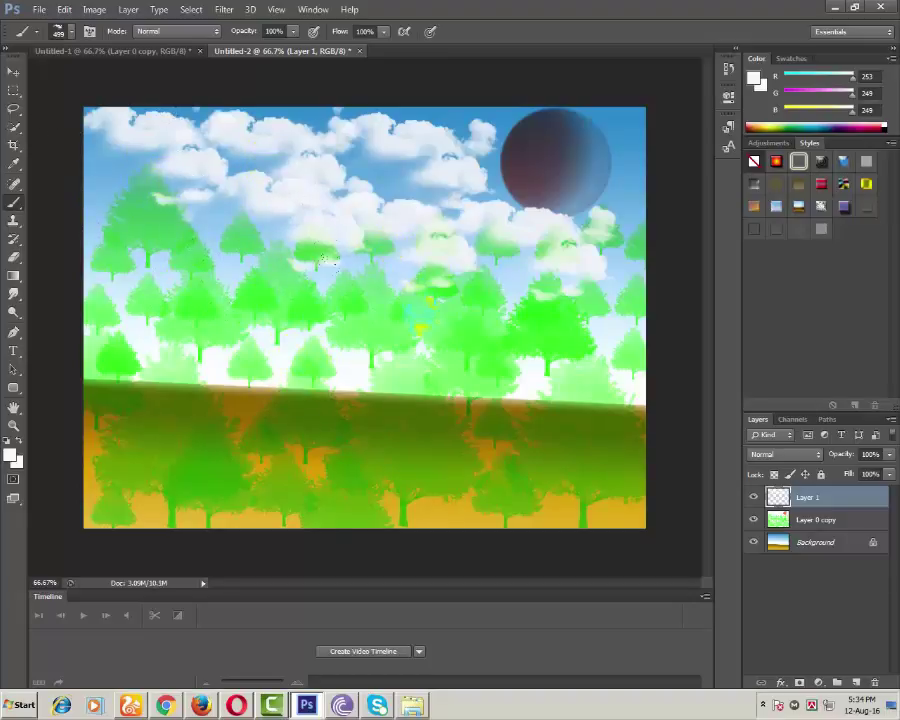
pyautogui.click(150, 220)
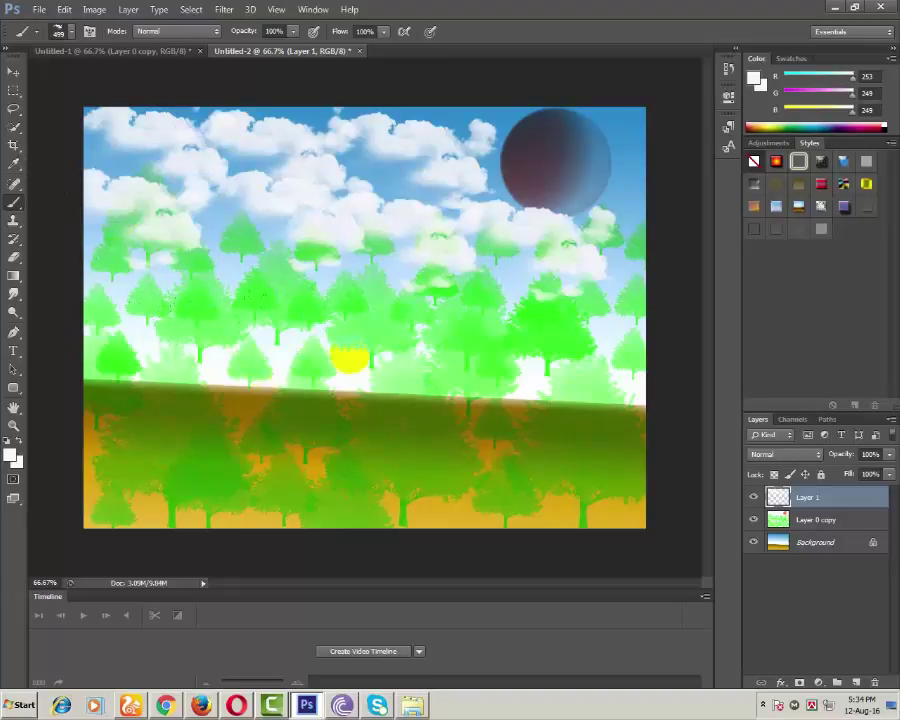
pyautogui.click(662, 157)
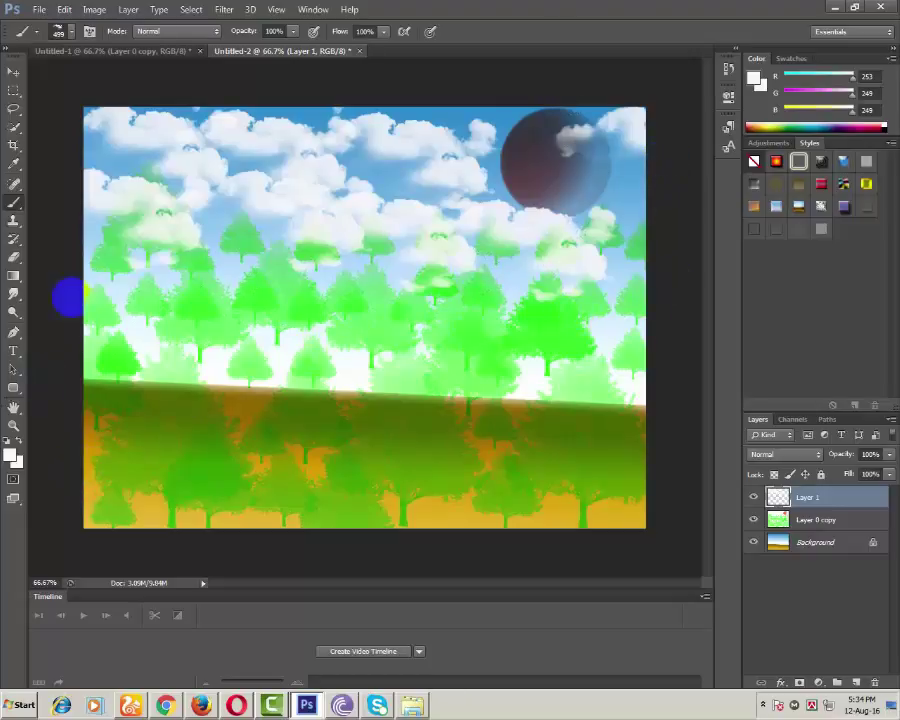
# - Browse the brush tip list and close it without changing the brush
pyautogui.click(71, 32)
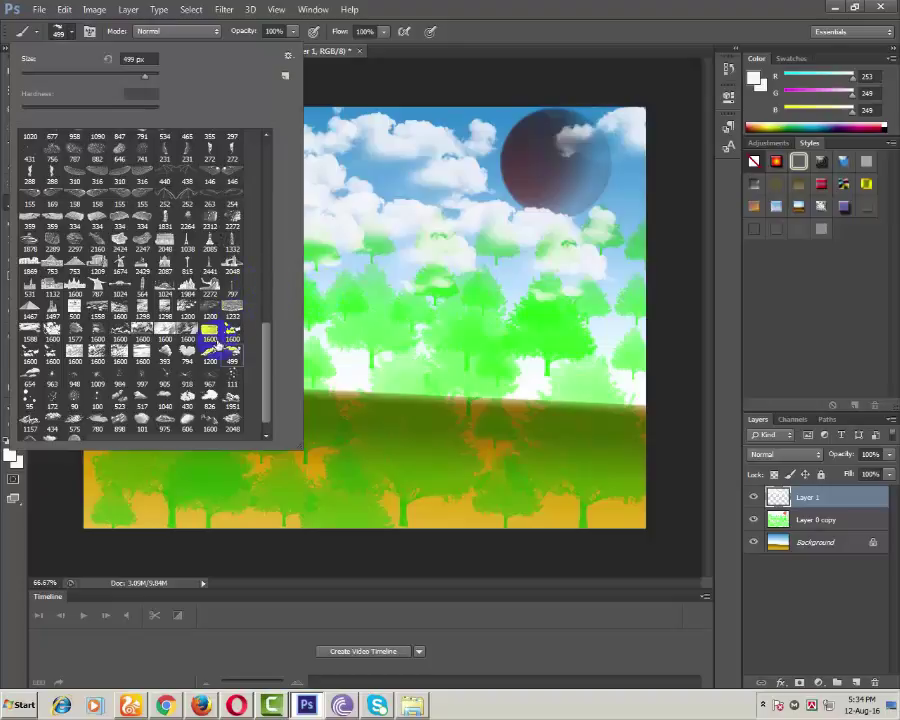
pyautogui.scroll(2, 183, 290)
pyautogui.scroll(-3, 185, 300)
pyautogui.scroll(2, 183, 335)
pyautogui.scroll(2, 183, 335)
pyautogui.scroll(2, 182, 336)
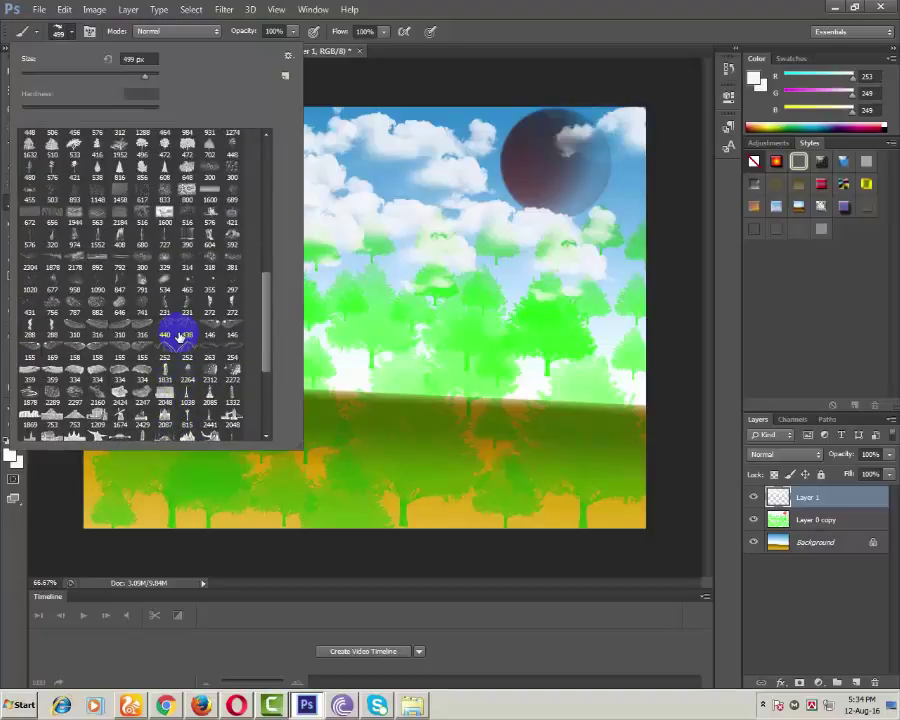
pyautogui.scroll(2, 180, 338)
pyautogui.scroll(1, 180, 337)
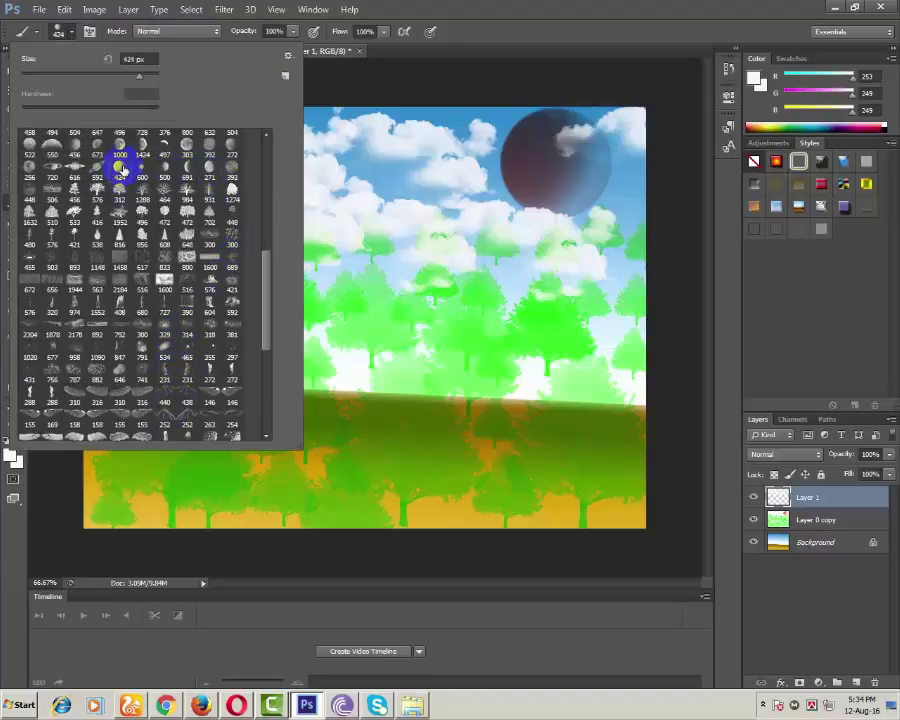
pyautogui.click(735, 284)
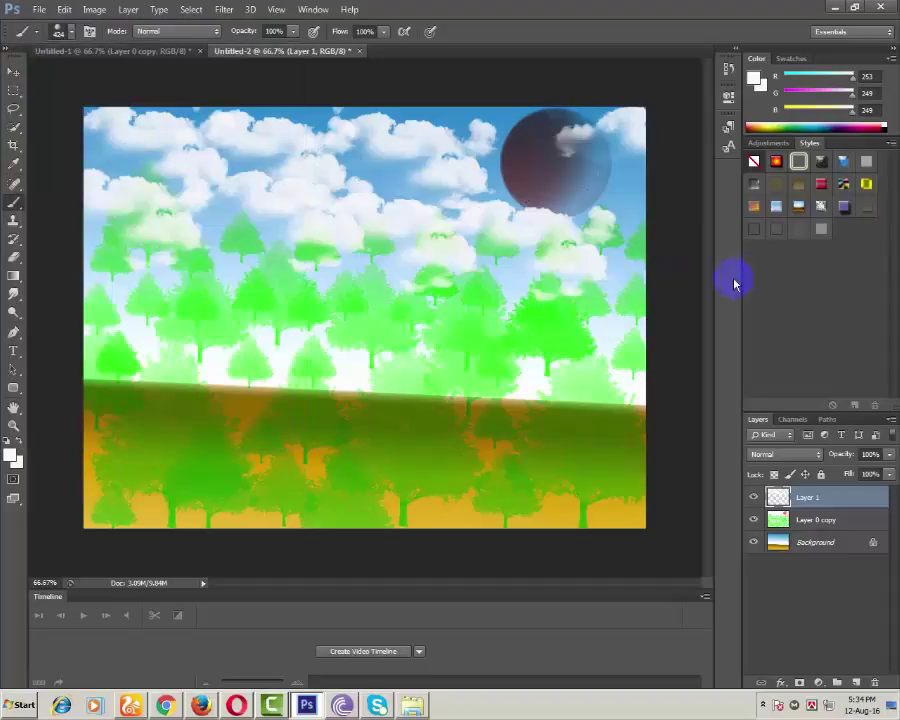
# - Set the foreground to bright red (fd1b03) and reduce the brush size
pyautogui.click(12, 456)
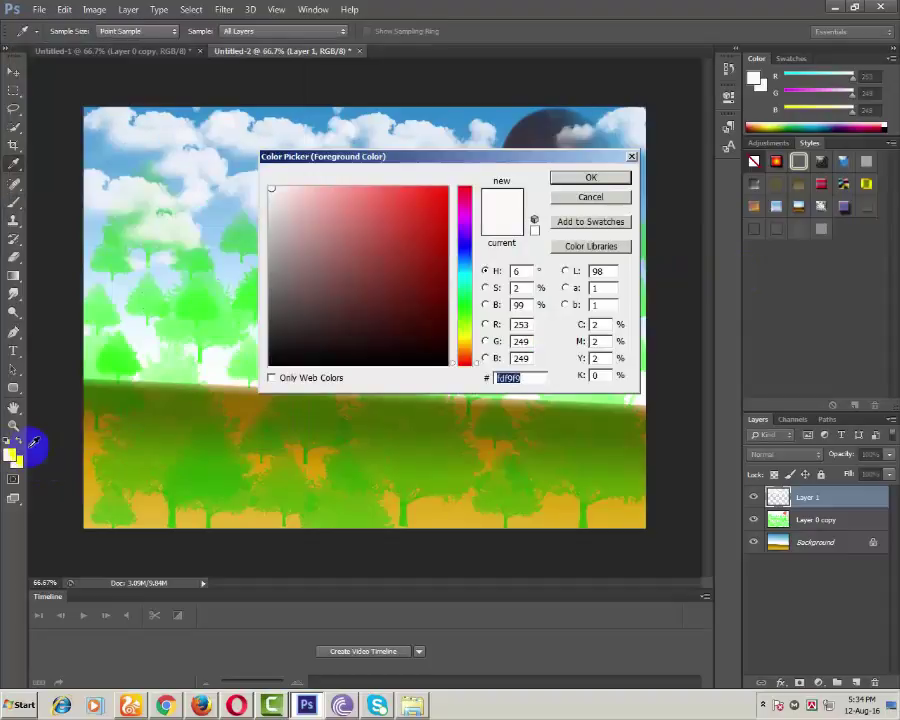
pyautogui.click(447, 187)
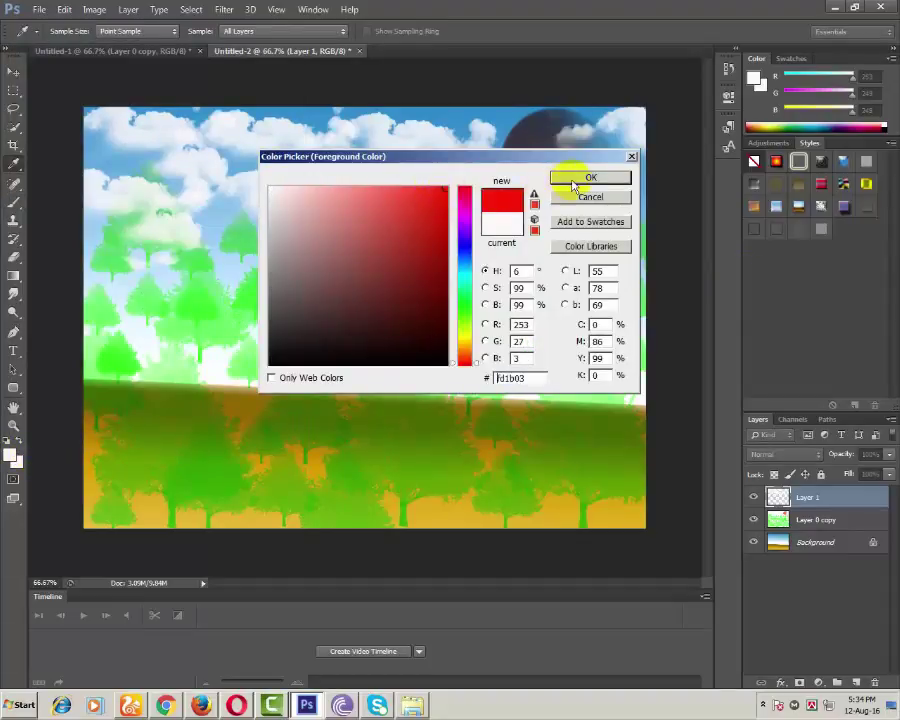
pyautogui.click(575, 177)
pyautogui.rightClick(610, 210)
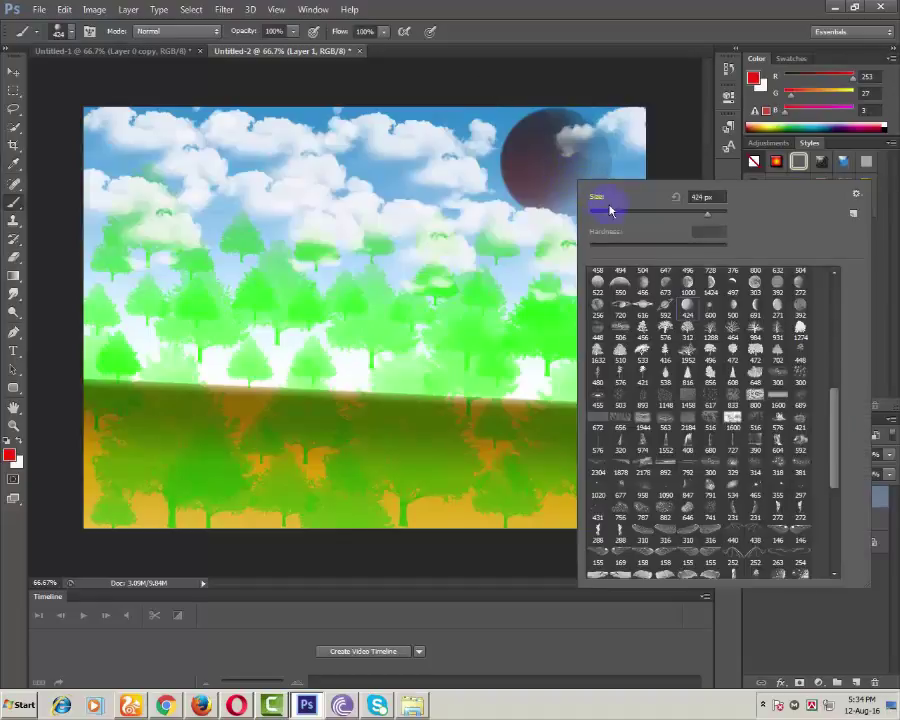
pyautogui.click(664, 213)
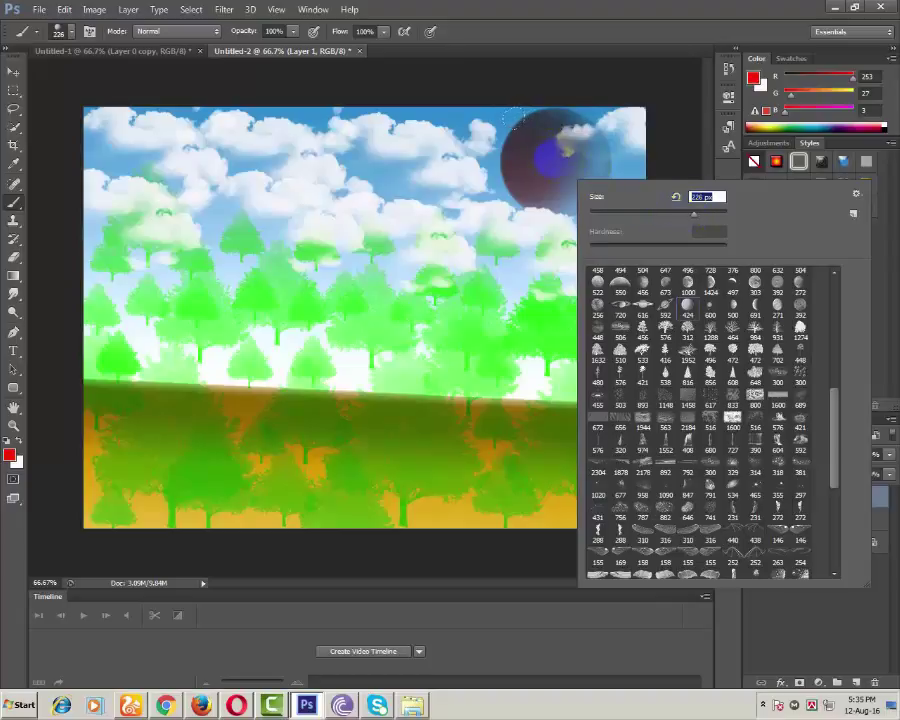
pyautogui.press('Return')
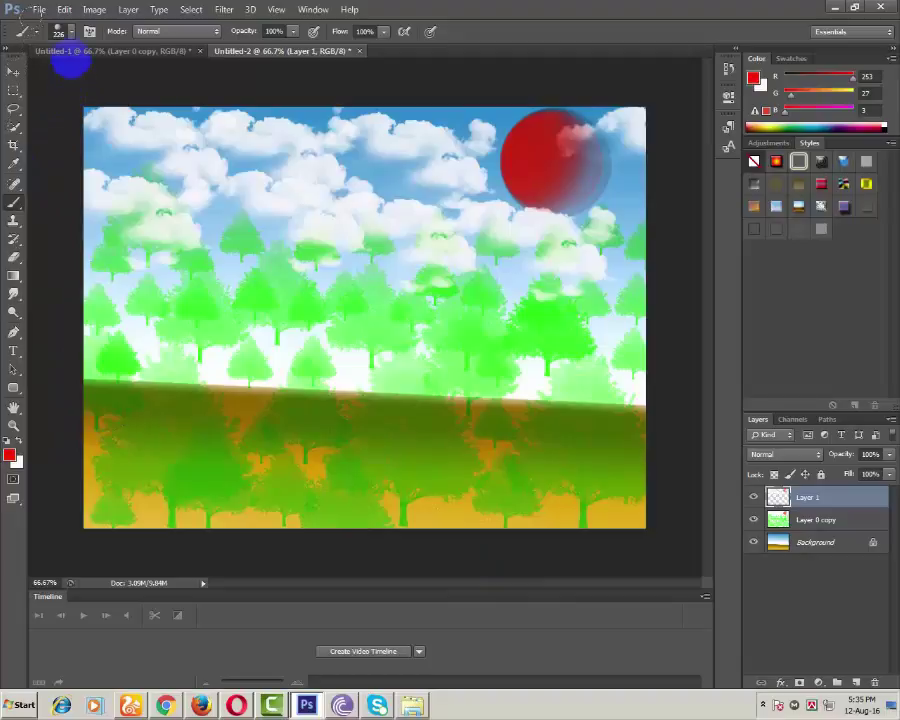
# - Add a new empty layer, Layer 2, for the grass
pyautogui.click(75, 33)
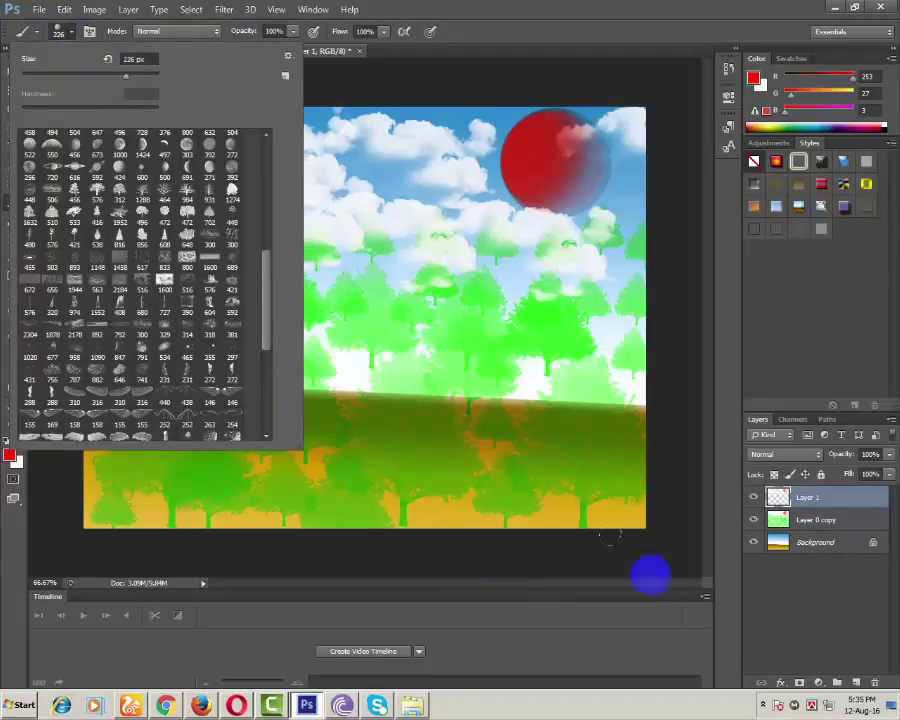
pyautogui.click(697, 703)
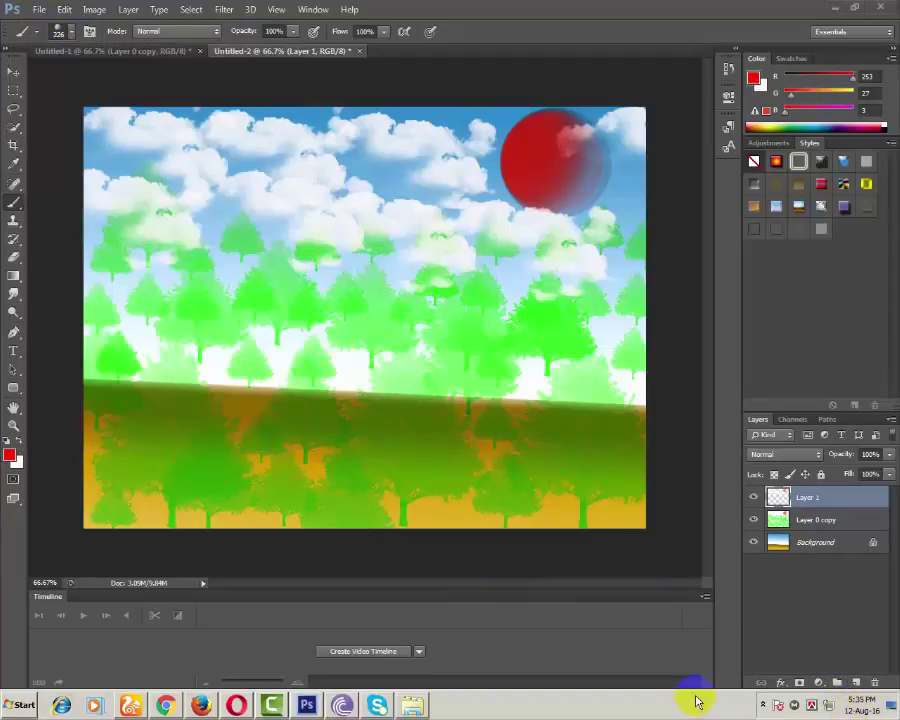
pyautogui.click(856, 683)
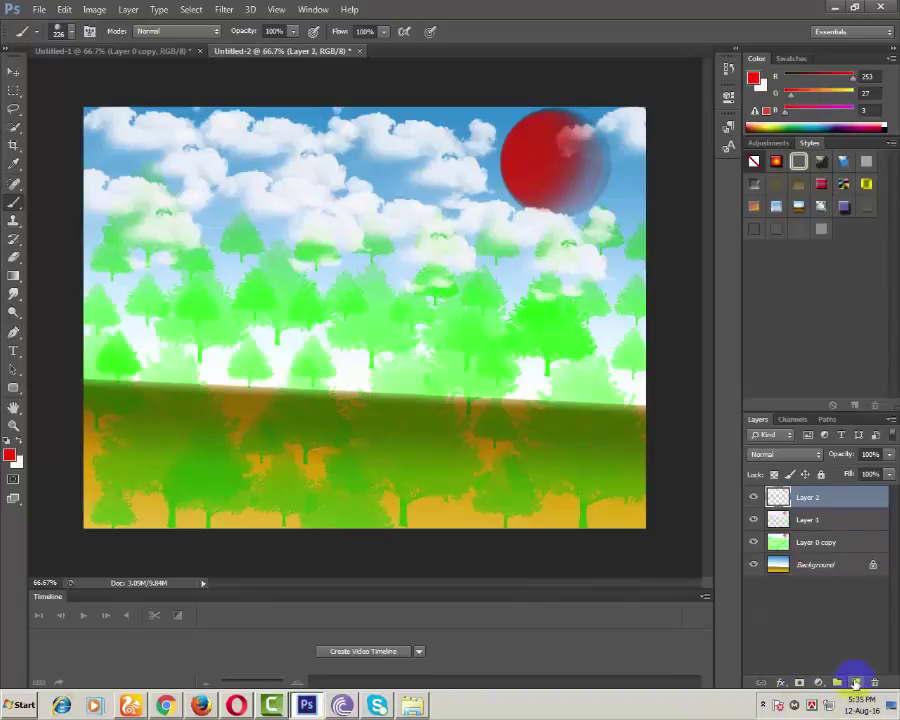
pyautogui.click(72, 37)
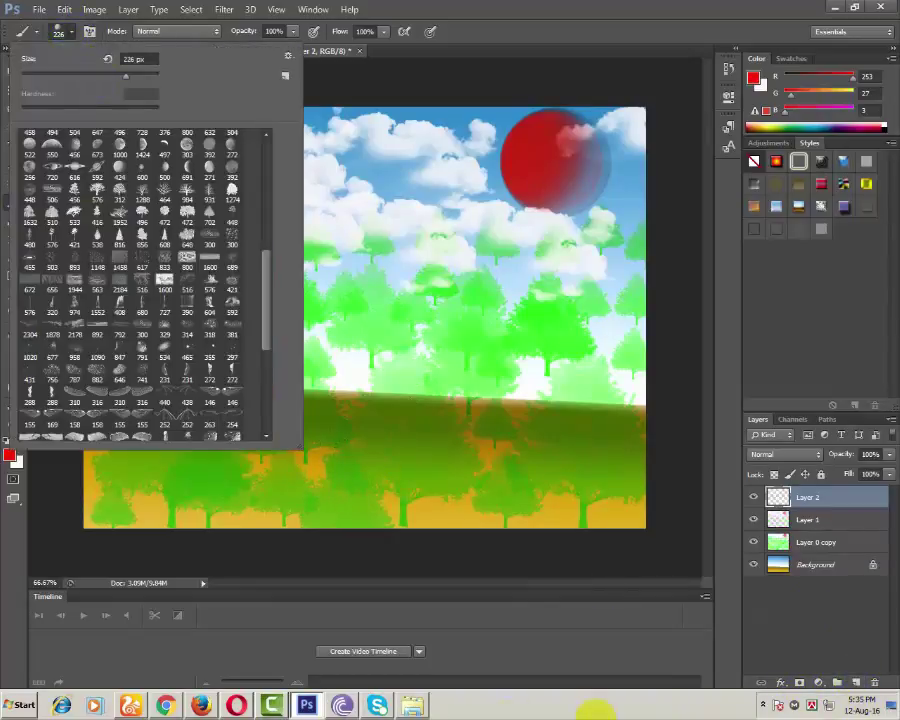
pyautogui.click(648, 711)
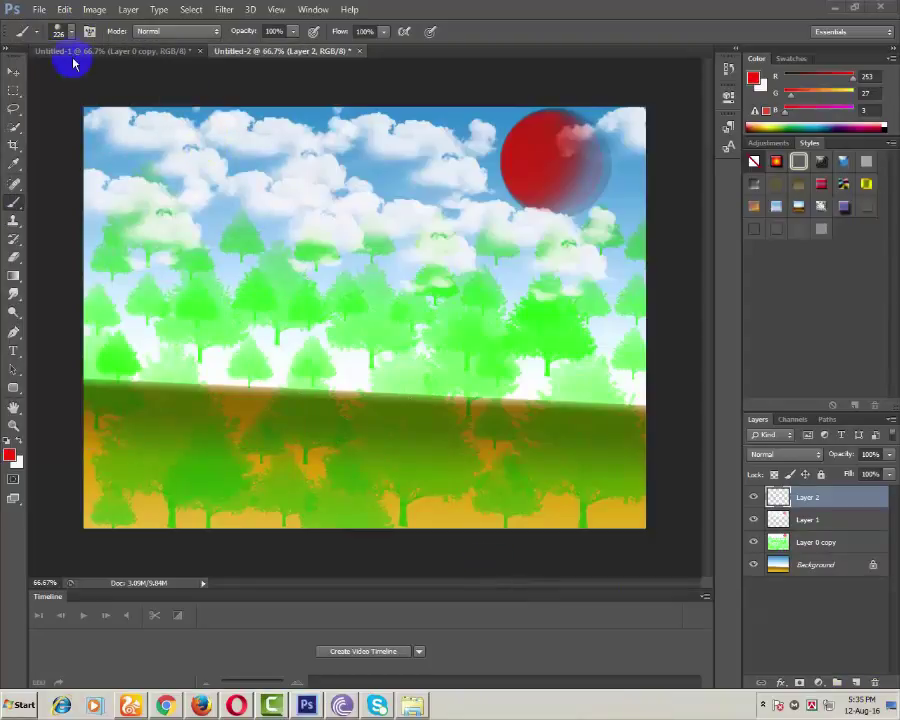
pyautogui.click(105, 188)
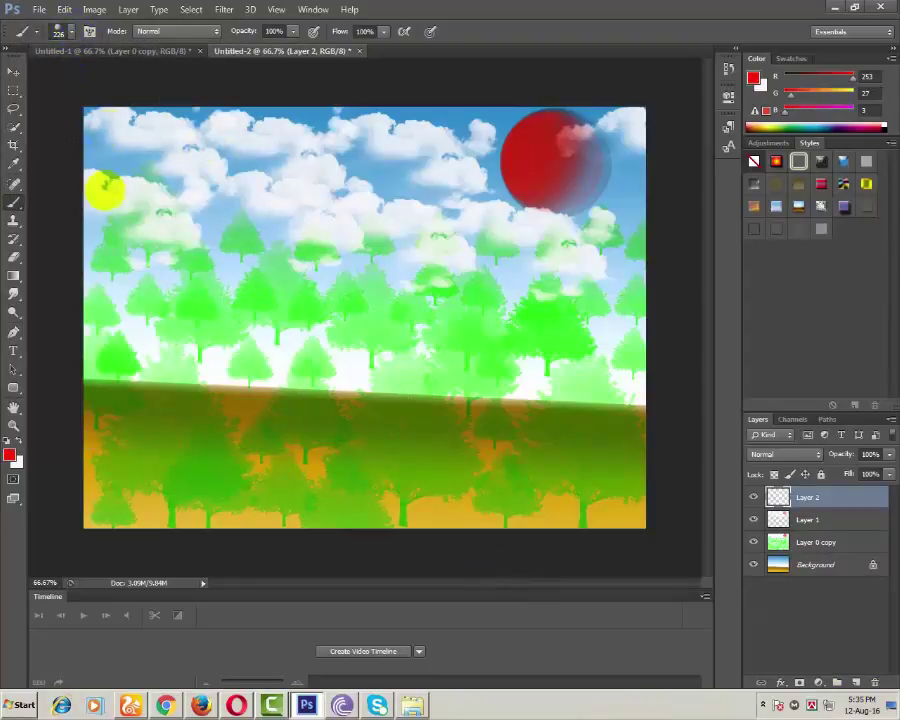
# - Choose a grass brush tip at 320 px
pyautogui.click(62, 31)
pyautogui.click(166, 283)
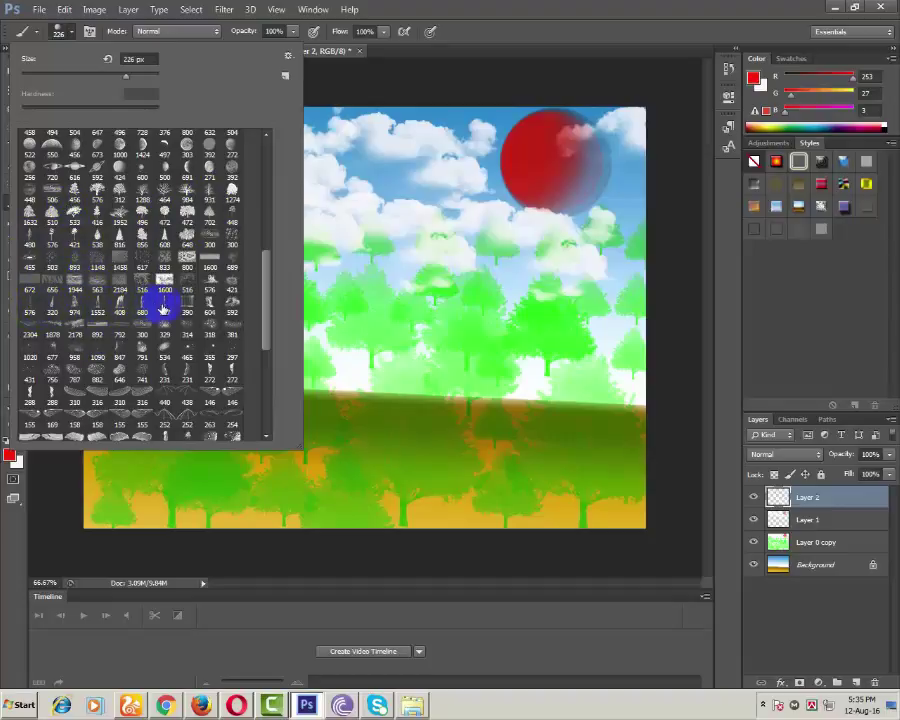
pyautogui.click(52, 307)
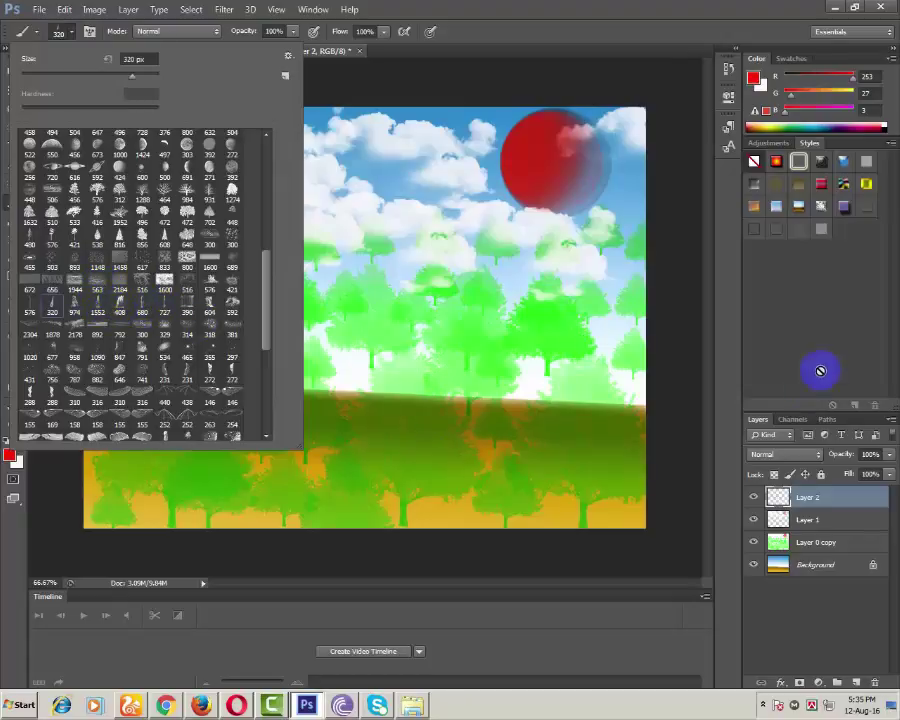
pyautogui.click(812, 364)
# - Sample bright green from the trees, set a yellow background, and paint grass strokes across the ground
pyautogui.click(9, 455)
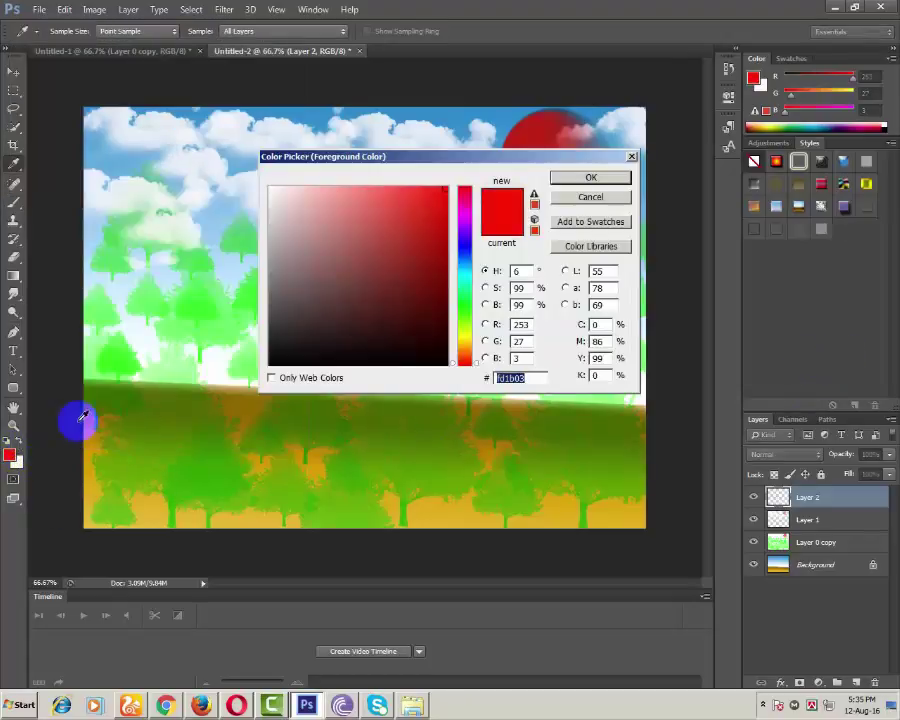
pyautogui.click(132, 356)
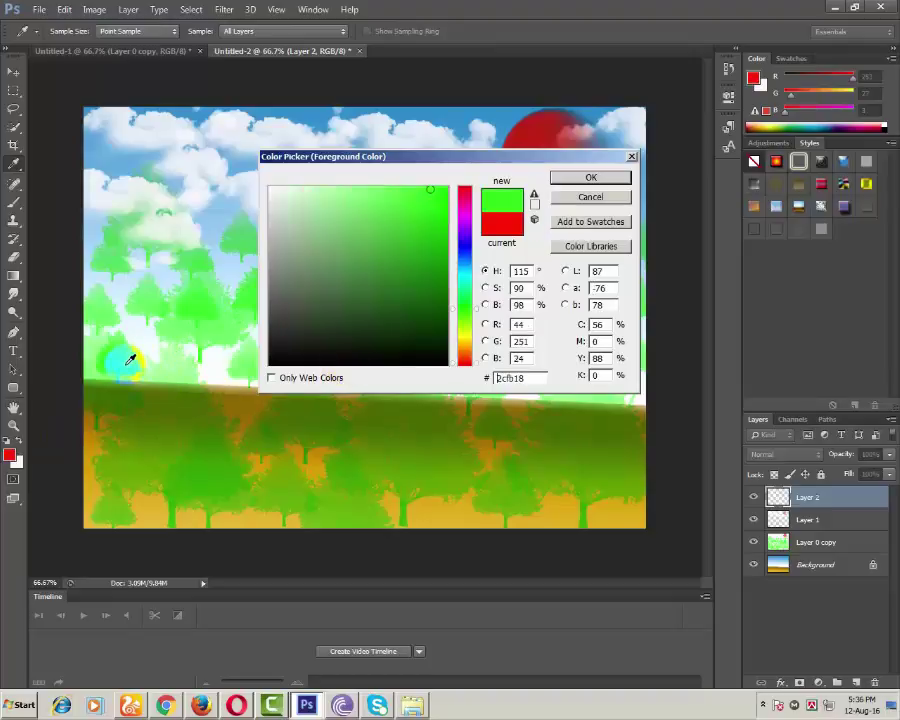
pyautogui.click(588, 180)
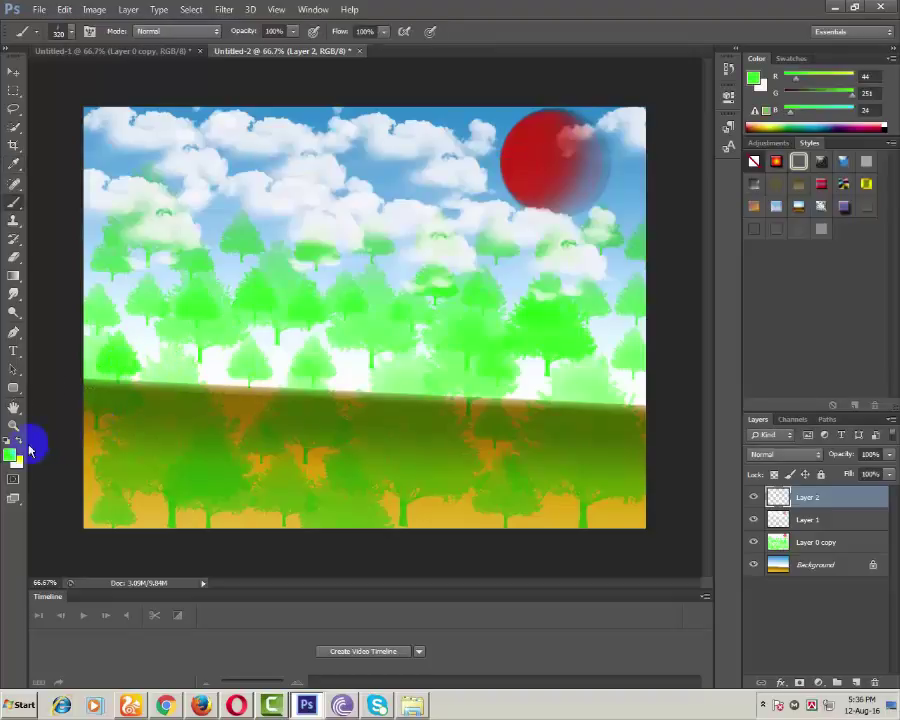
pyautogui.click(17, 461)
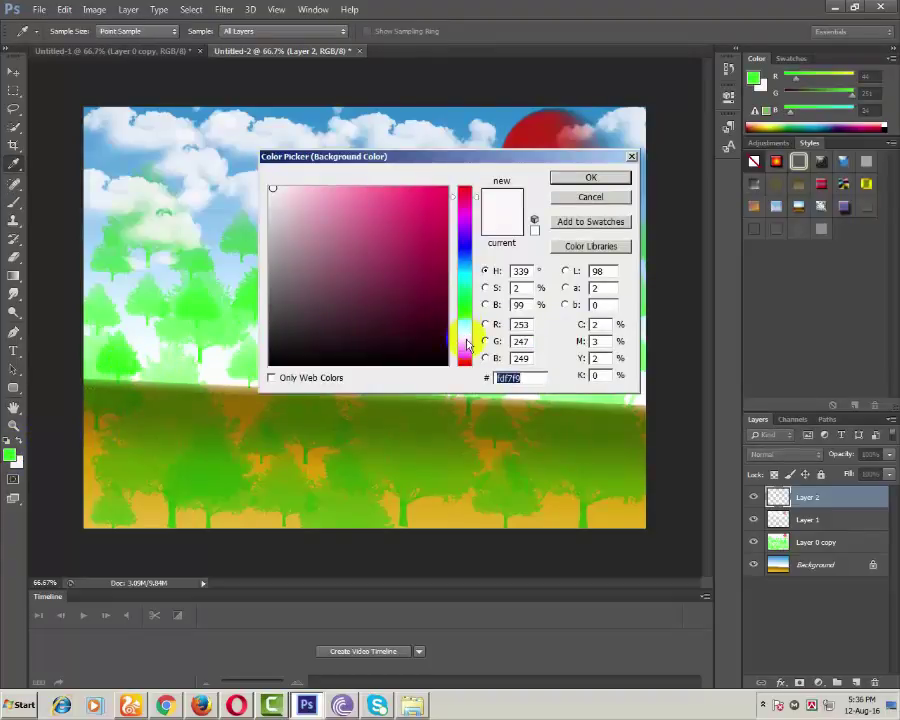
pyautogui.click(464, 339)
pyautogui.click(591, 177)
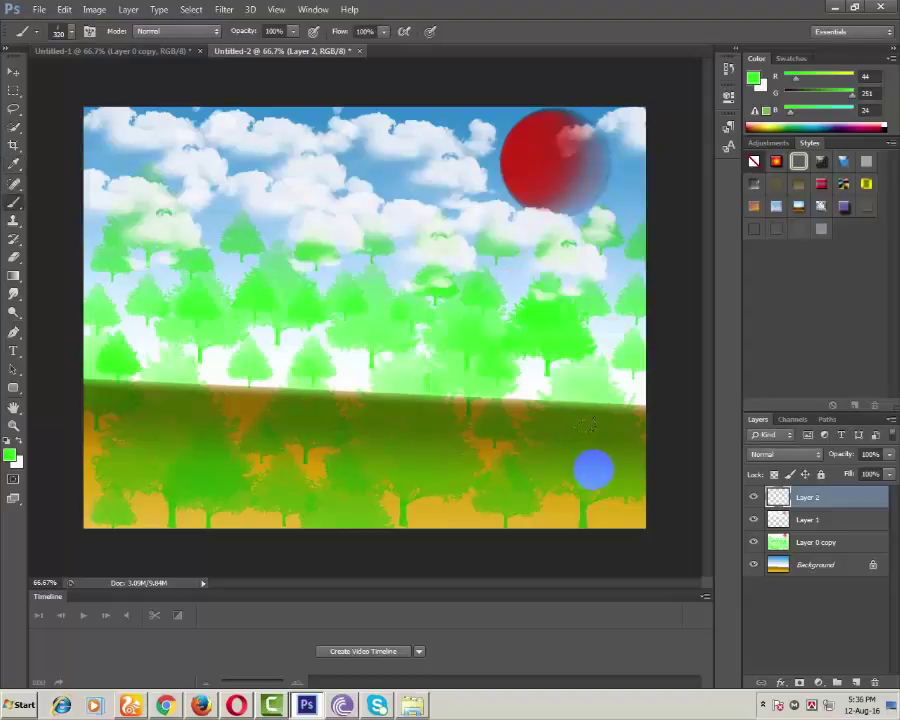
pyautogui.moveTo(622, 417)
pyautogui.mouseDown()
pyautogui.moveTo(427, 432)
pyautogui.moveTo(154, 430)
pyautogui.mouseUp()
pyautogui.moveTo(157, 479); pyautogui.dragTo(92, 468)
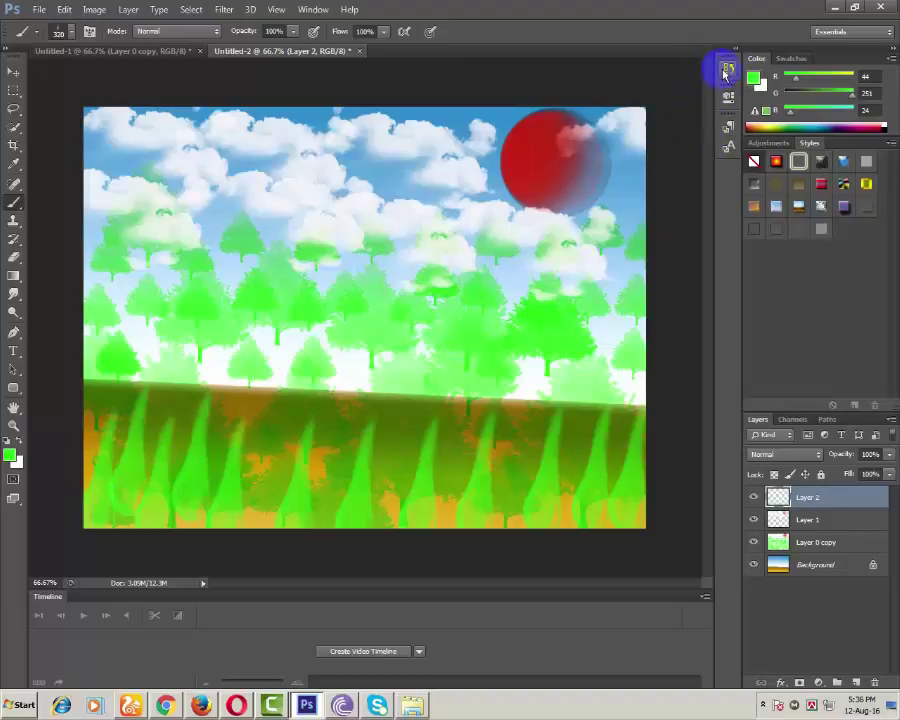
# - Step back through History to the New Layer state, removing the grass strokes
pyautogui.click(727, 70)
pyautogui.scroll(-1, 655, 100)
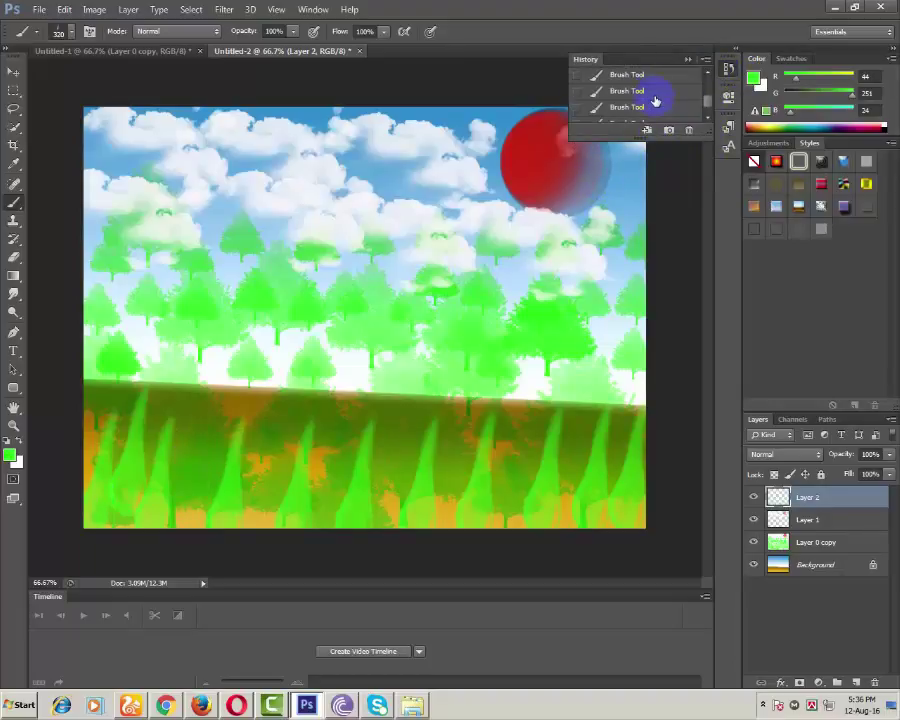
pyautogui.click(627, 92)
pyautogui.scroll(-1, 627, 94)
pyautogui.click(628, 90)
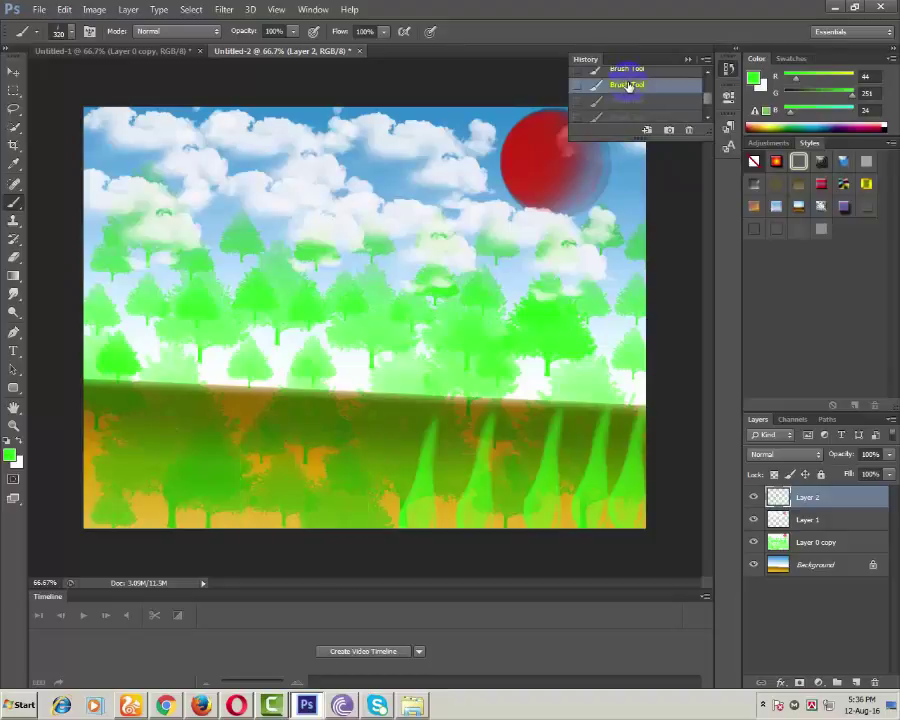
pyautogui.click(627, 89)
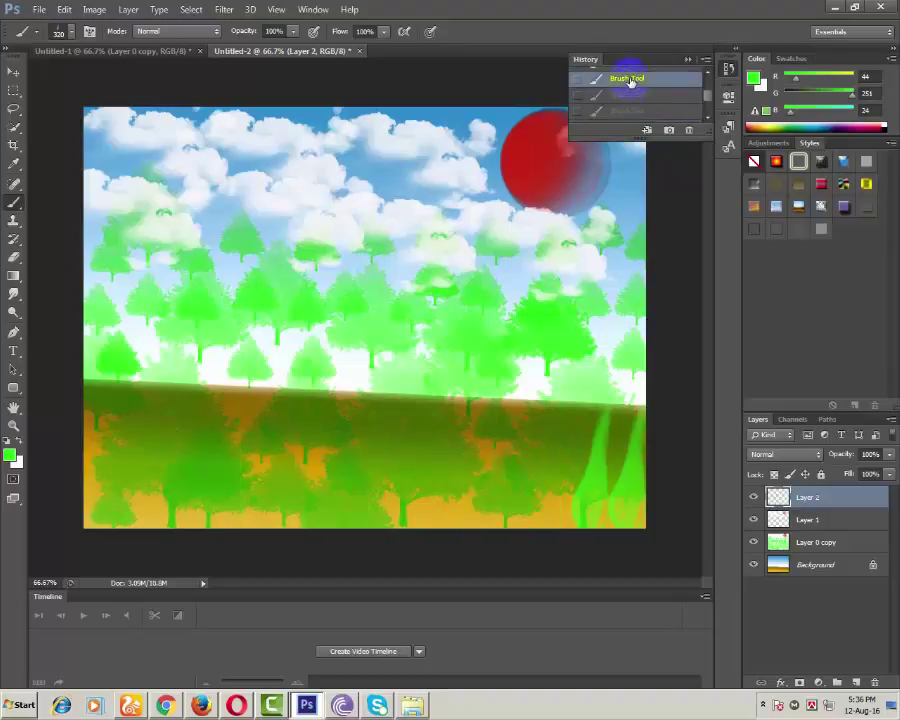
pyautogui.scroll(1, 629, 80)
pyautogui.click(627, 84)
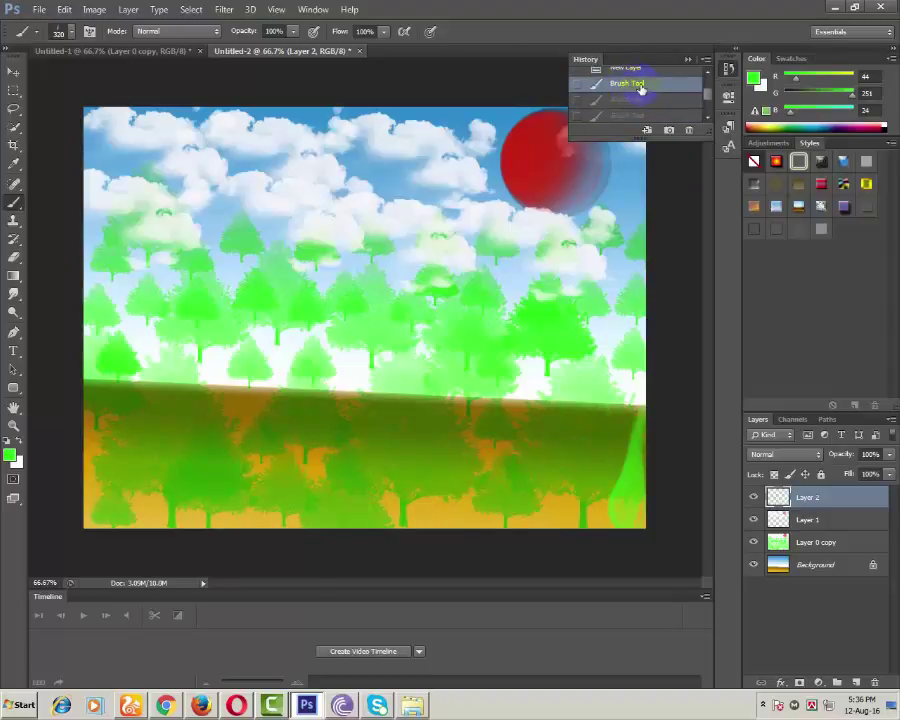
pyautogui.click(627, 70)
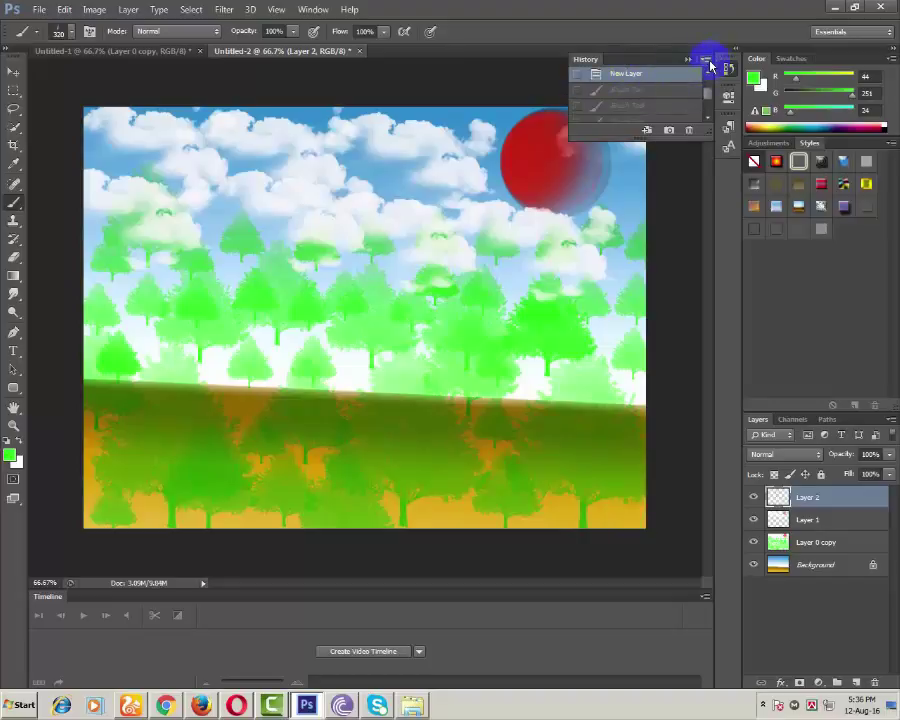
pyautogui.click(710, 63)
pyautogui.click(694, 63)
pyautogui.click(688, 59)
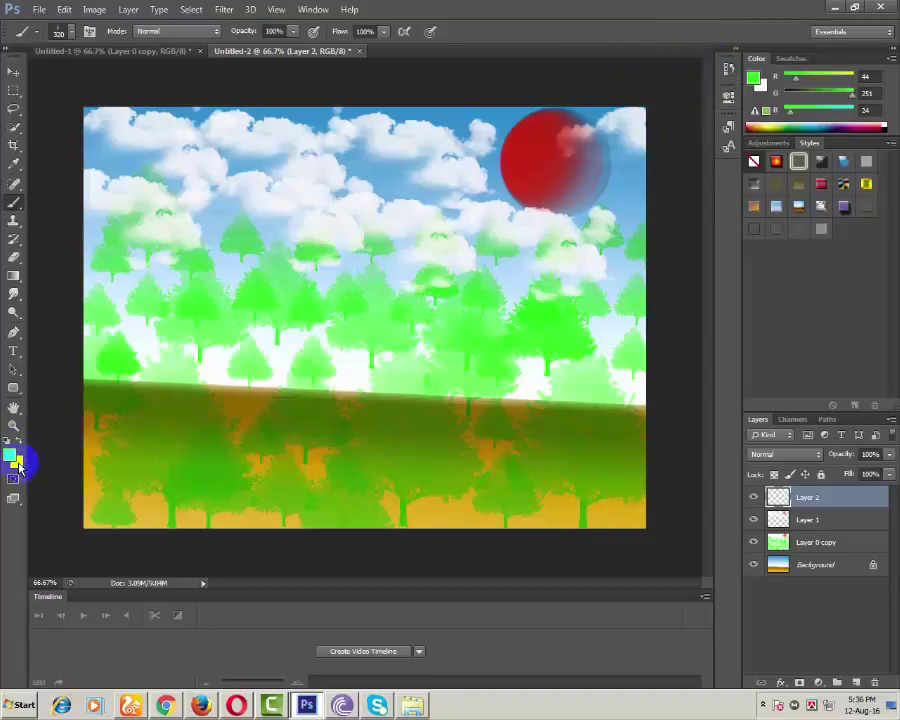
# - Set the background colour to yellow, then change it to green
pyautogui.click(18, 465)
pyautogui.click(432, 189)
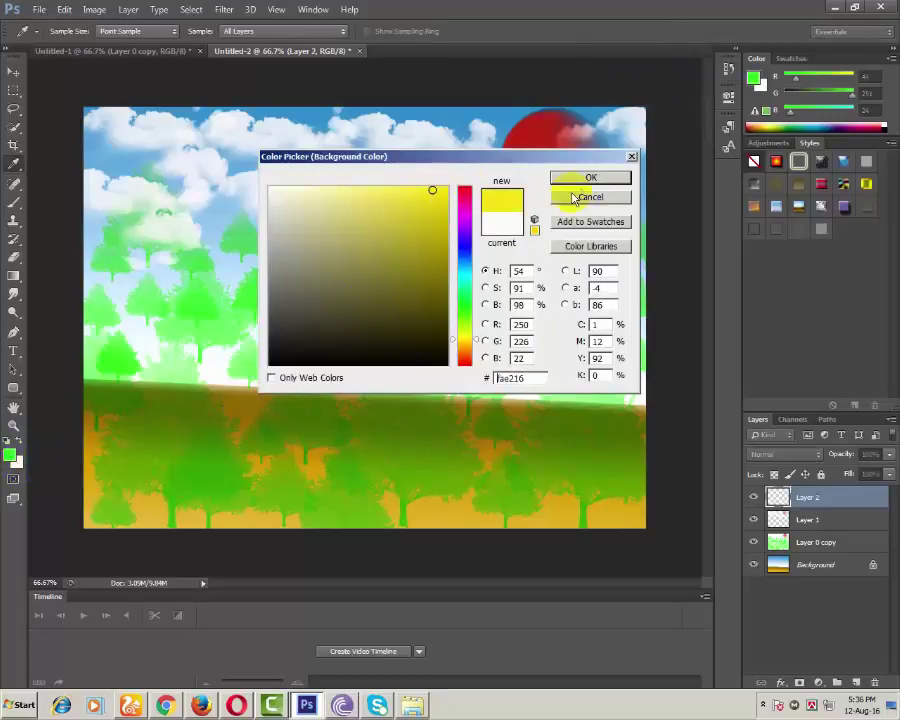
pyautogui.click(590, 177)
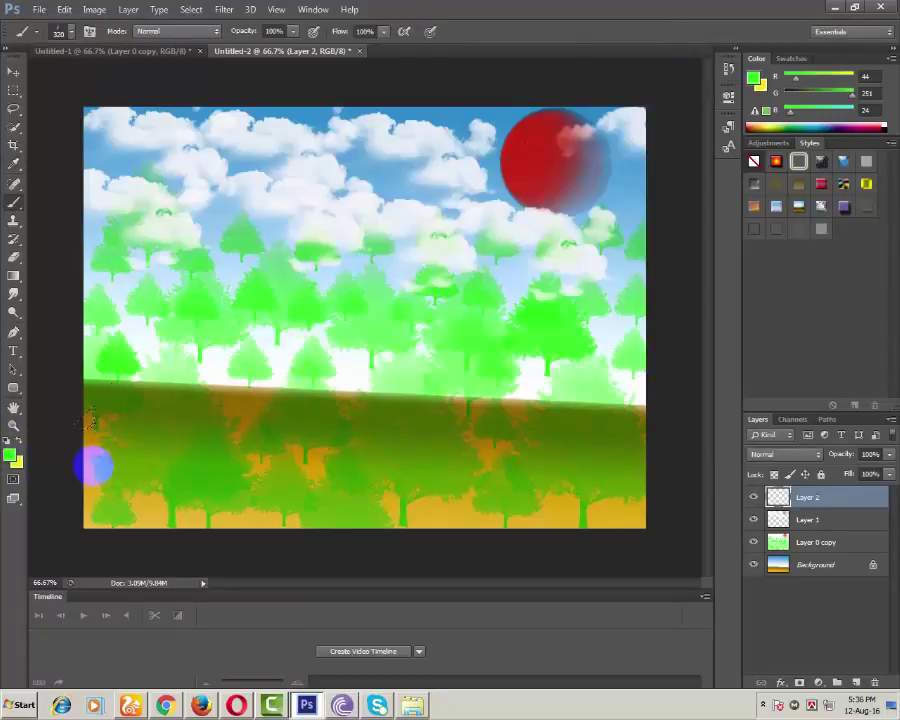
pyautogui.click(17, 463)
pyautogui.click(10, 454)
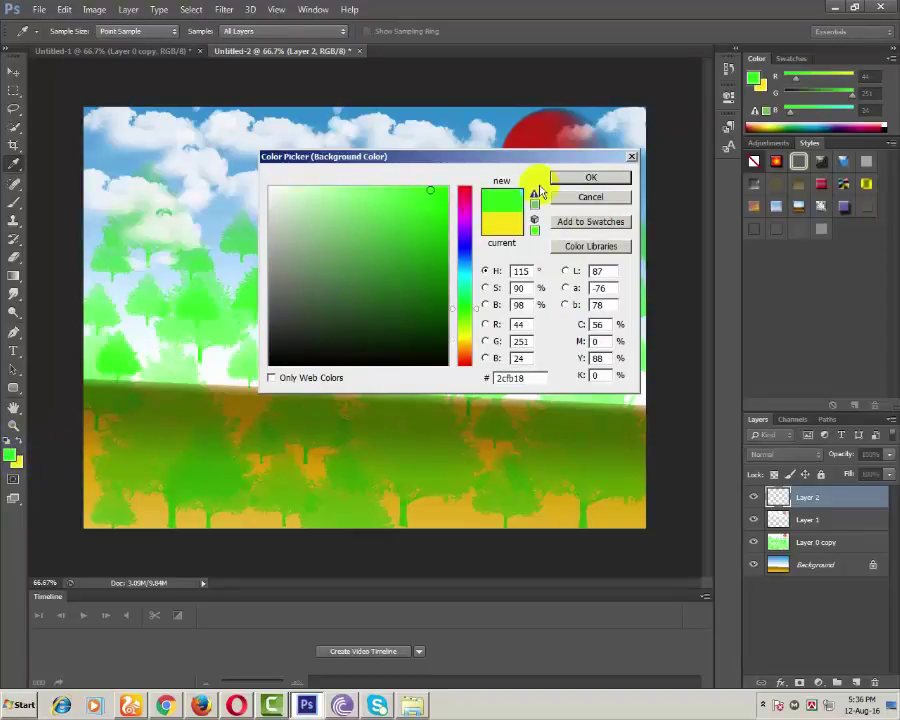
pyautogui.click(580, 179)
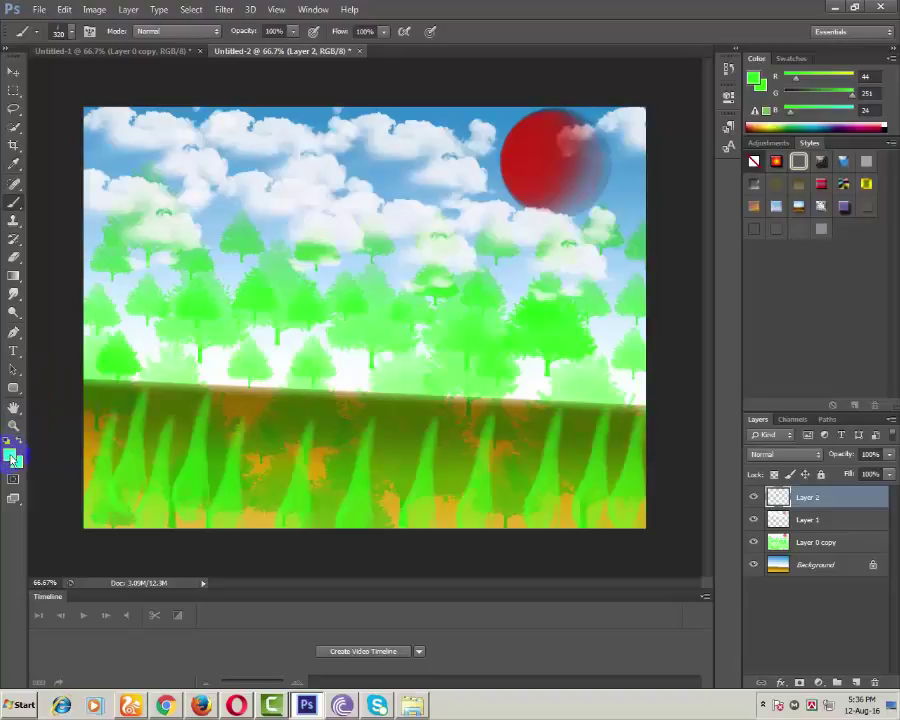
# - Return to the state right after the new layer in the History panel
pyautogui.click(726, 68)
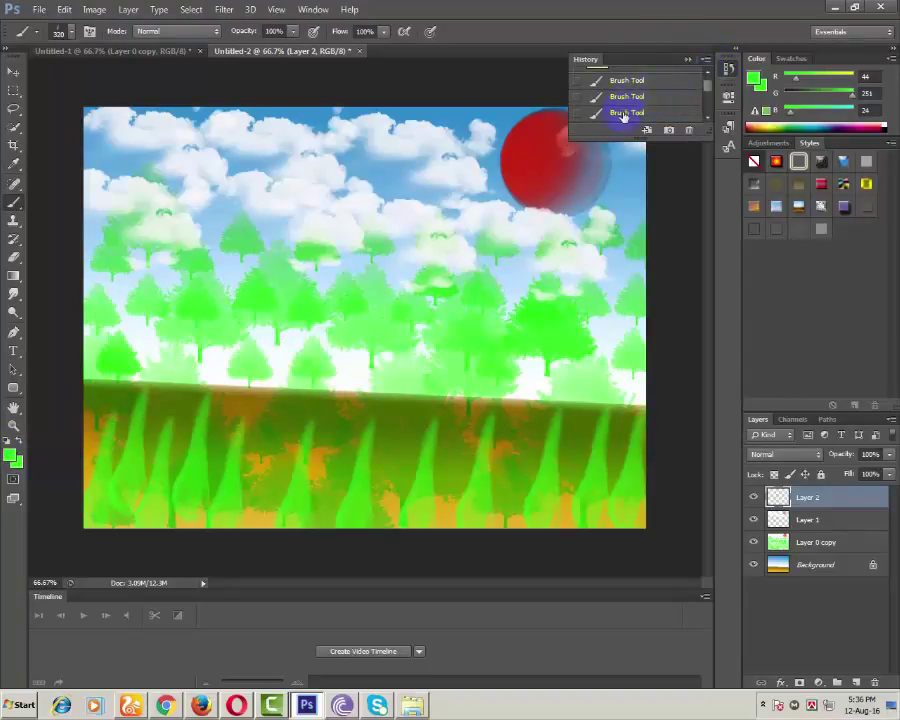
pyautogui.scroll(1, 623, 115)
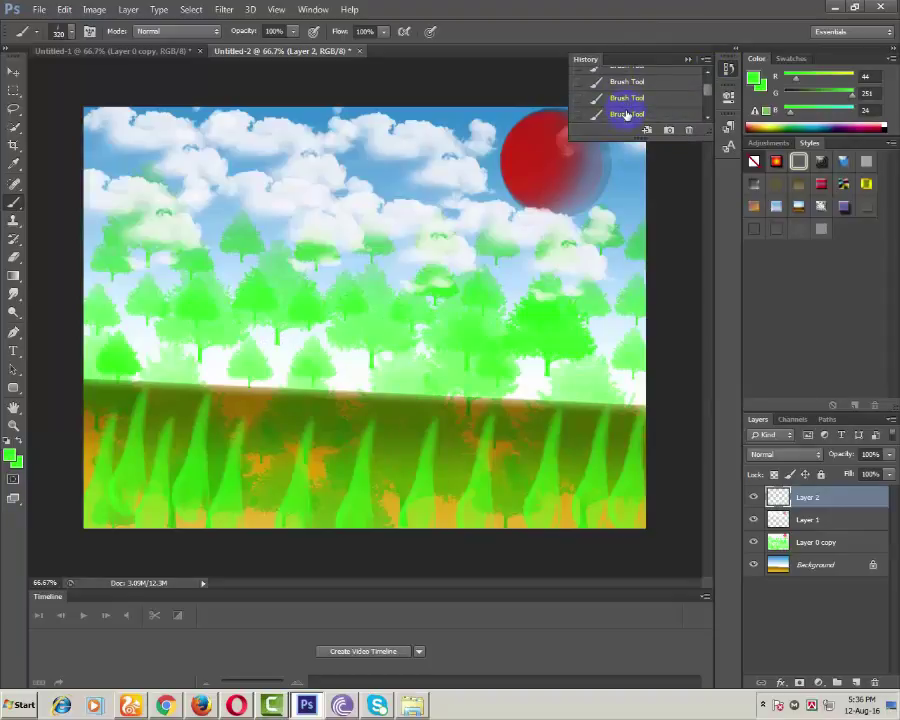
pyautogui.scroll(1, 625, 113)
pyautogui.click(624, 89)
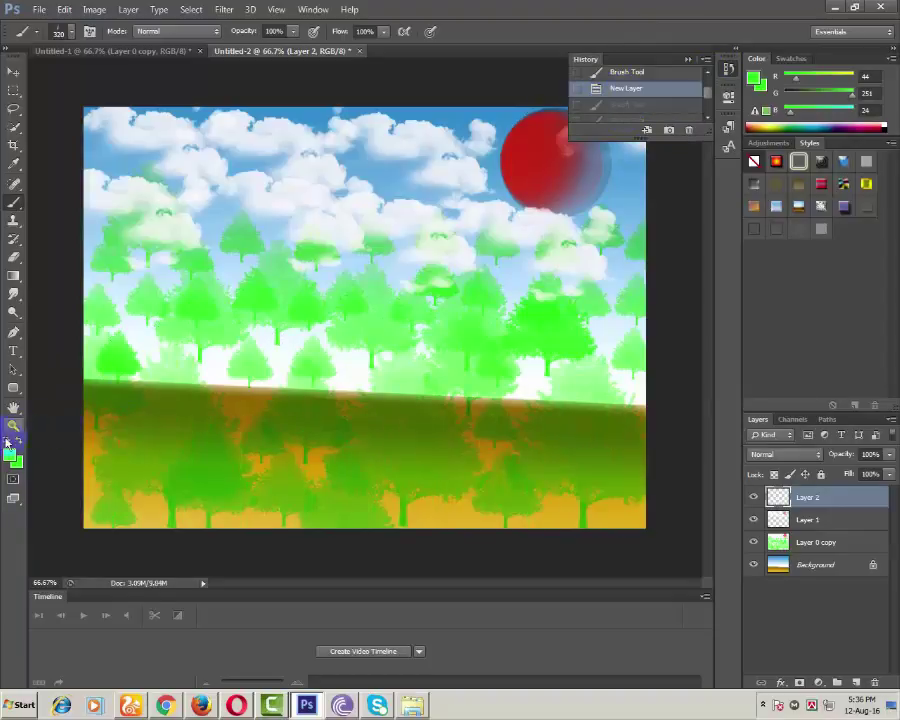
# - Set the foreground to a light green and the background to a pale yellow from fbf818
pyautogui.click(11, 455)
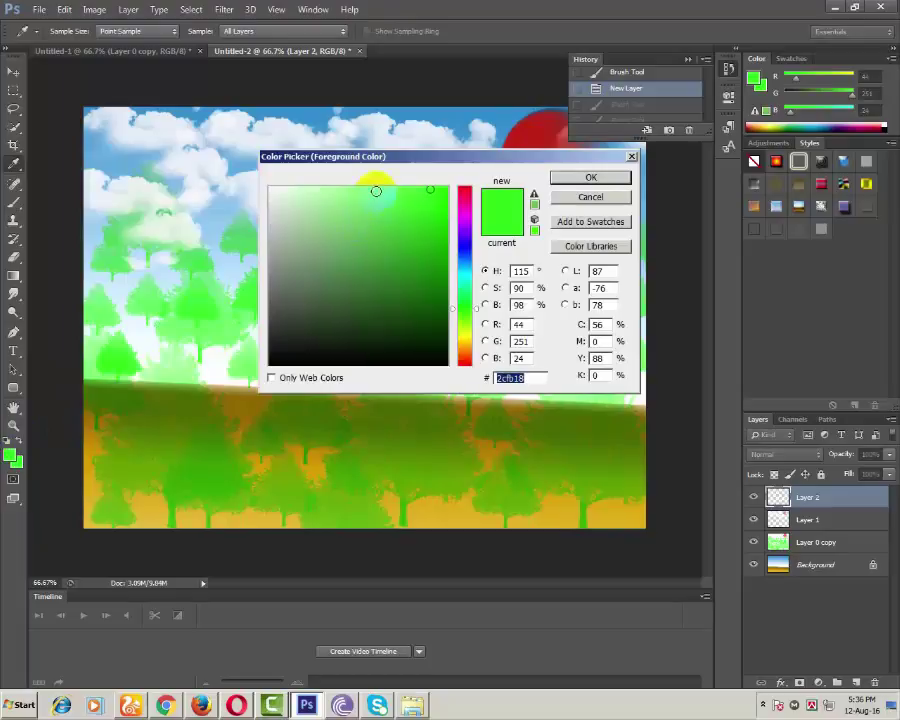
pyautogui.moveTo(375, 189); pyautogui.dragTo(348, 189)
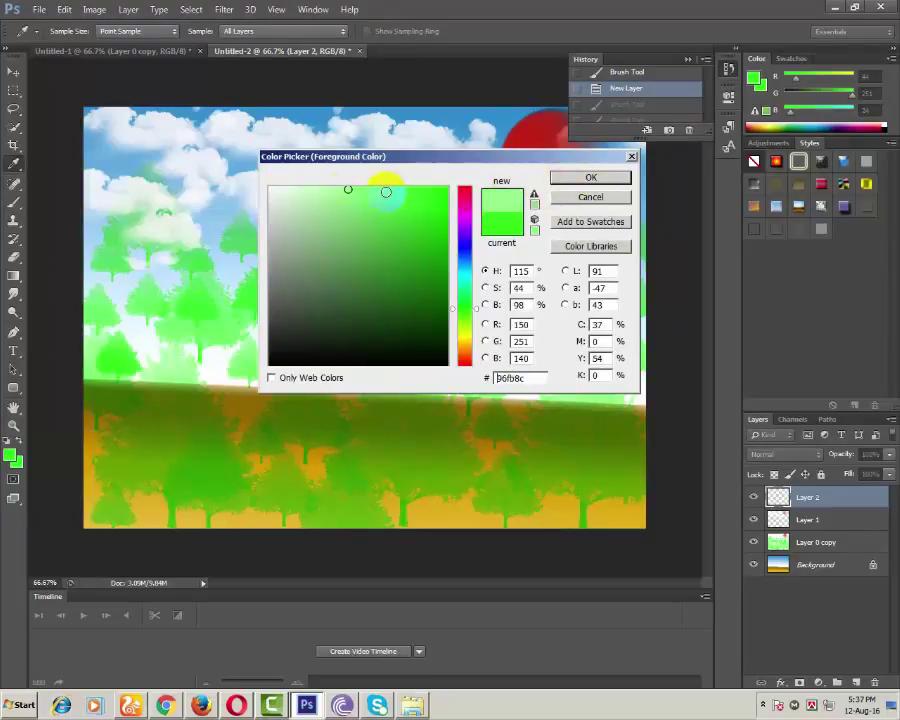
pyautogui.click(379, 193)
pyautogui.click(586, 177)
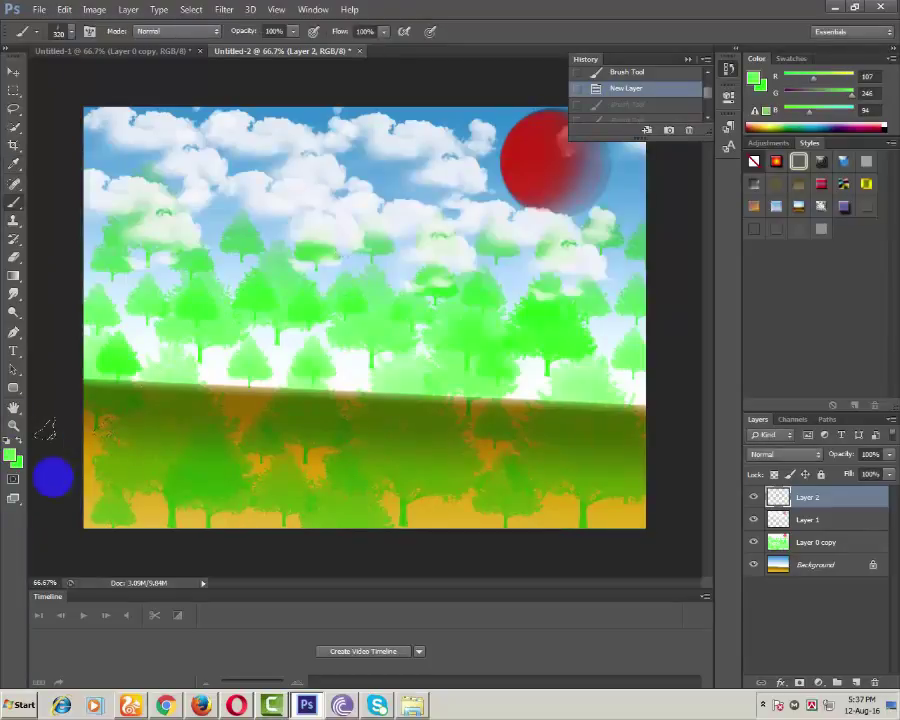
pyautogui.click(16, 466)
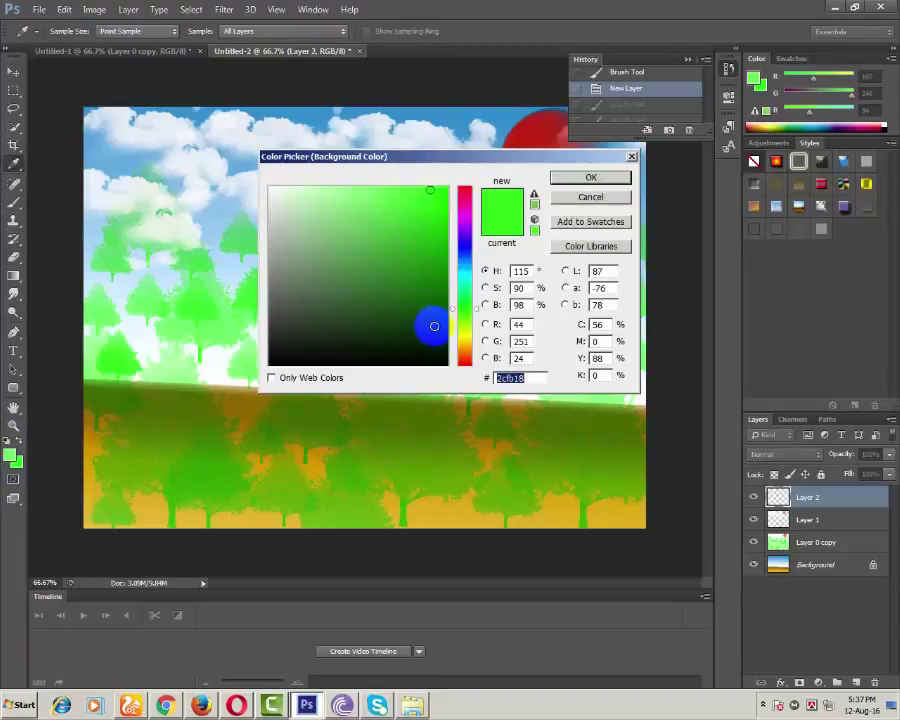
pyautogui.write('fbf818')
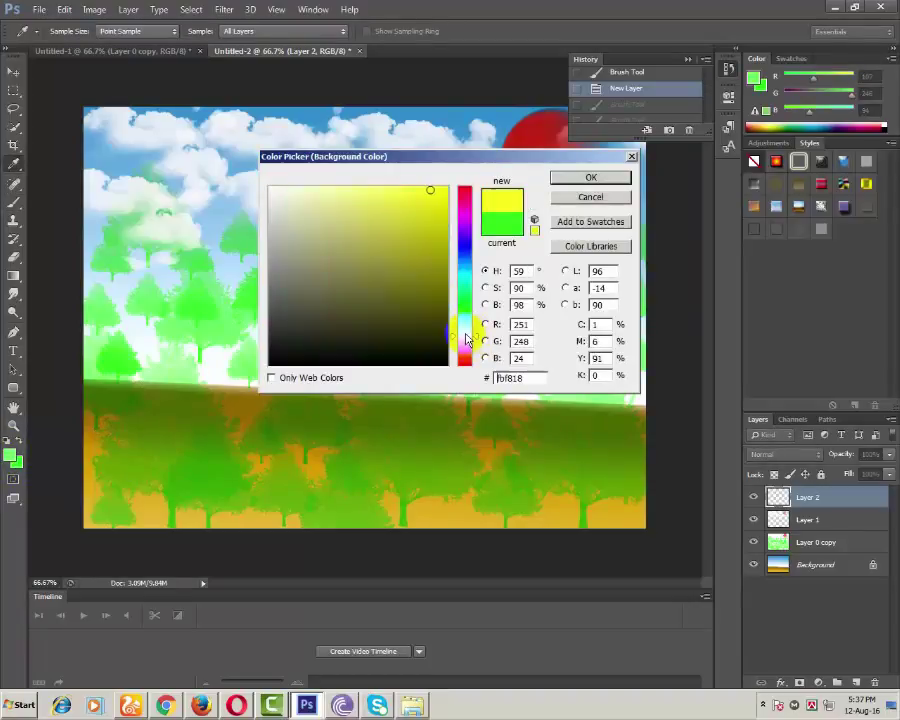
pyautogui.click(377, 189)
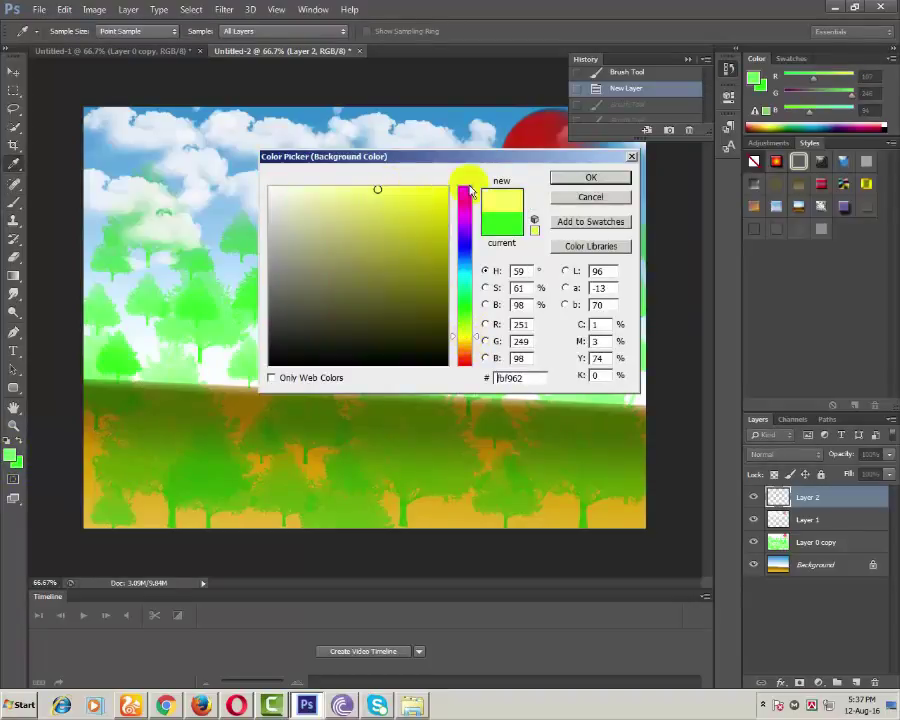
pyautogui.click(591, 178)
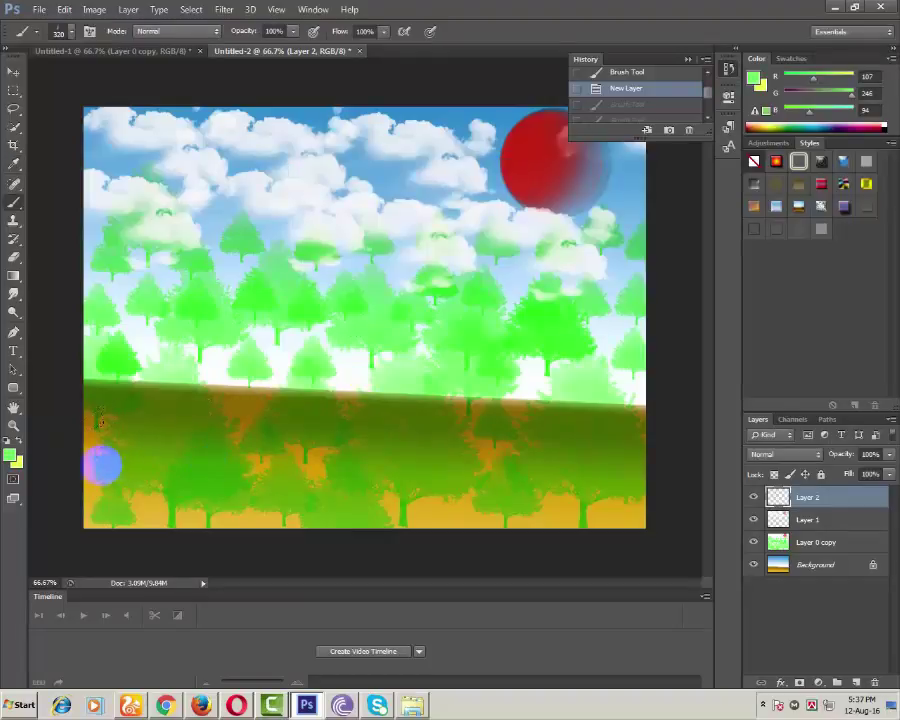
# - Paint light-green grass blades across the ground from left to right
pyautogui.moveTo(100, 520)
pyautogui.mouseDown()
pyautogui.moveTo(108, 405)
pyautogui.moveTo(155, 520)
pyautogui.mouseUp()
pyautogui.click(215, 473)
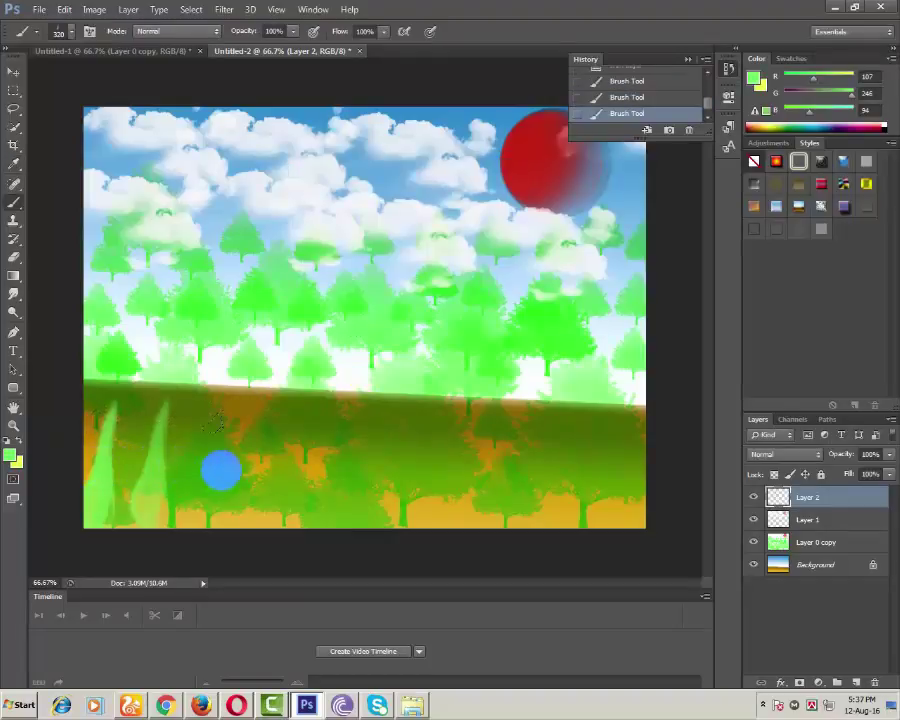
pyautogui.moveTo(220, 470)
pyautogui.mouseDown()
pyautogui.moveTo(460, 462)
pyautogui.moveTo(629, 472)
pyautogui.moveTo(643, 462)
pyautogui.moveTo(459, 463)
pyautogui.moveTo(263, 446)
pyautogui.moveTo(100, 412)
pyautogui.moveTo(476, 442)
pyautogui.moveTo(600, 426)
pyautogui.mouseUp()
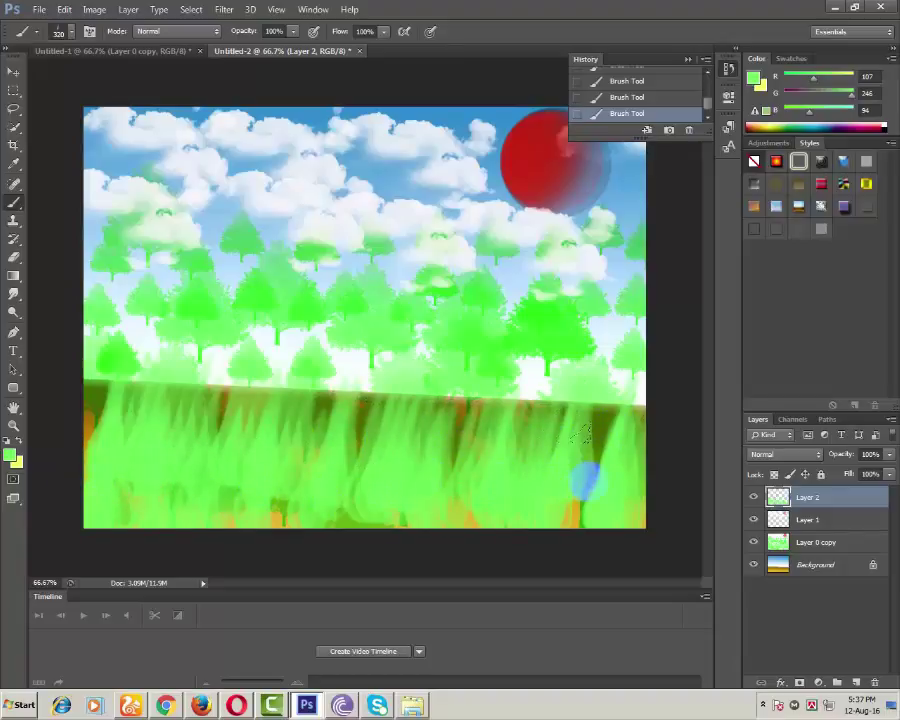
# - Switch to the 680 px brush with a pale yellow-green foreground
pyautogui.click(72, 33)
pyautogui.click(143, 312)
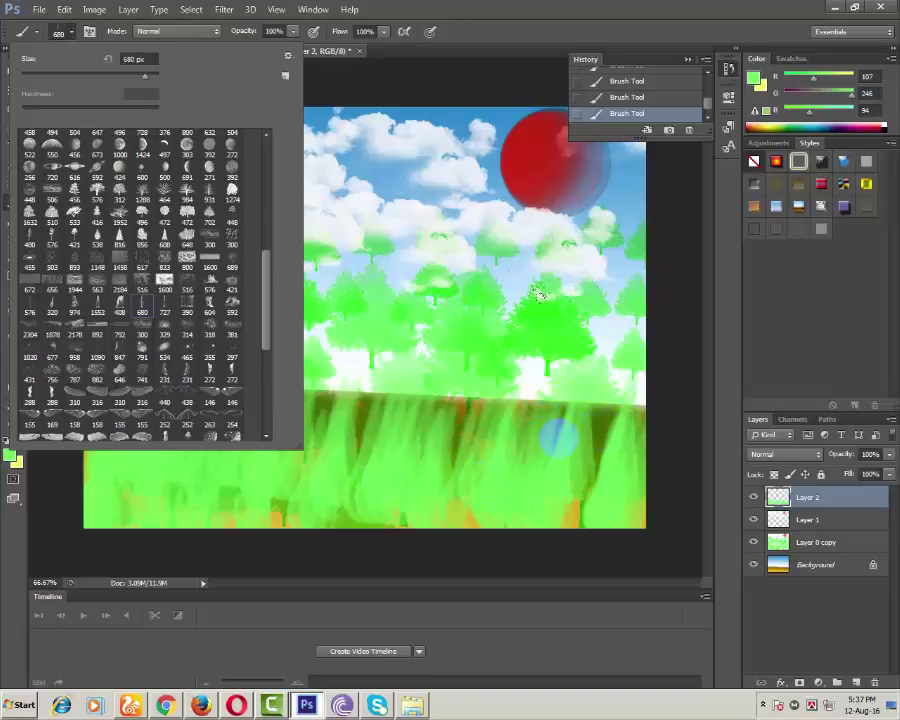
pyautogui.click(11, 456)
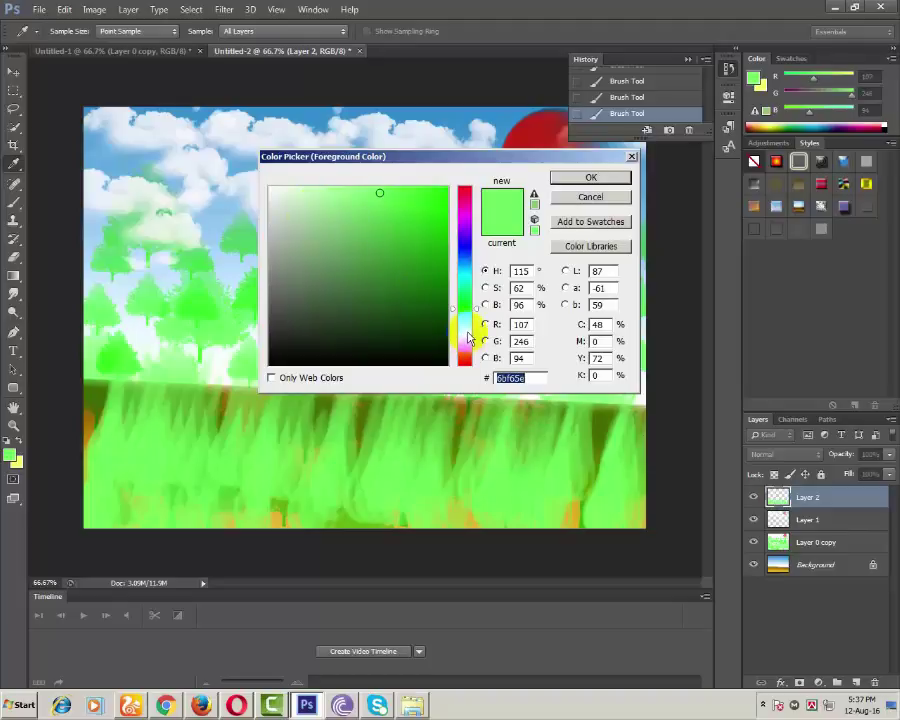
pyautogui.click(466, 332)
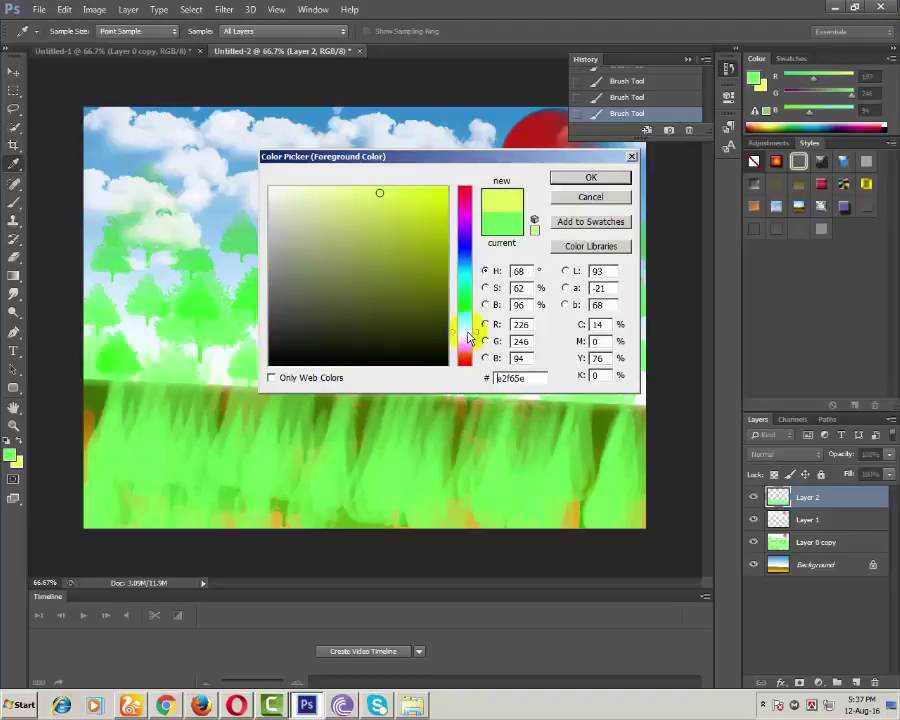
pyautogui.click(319, 195)
pyautogui.click(553, 177)
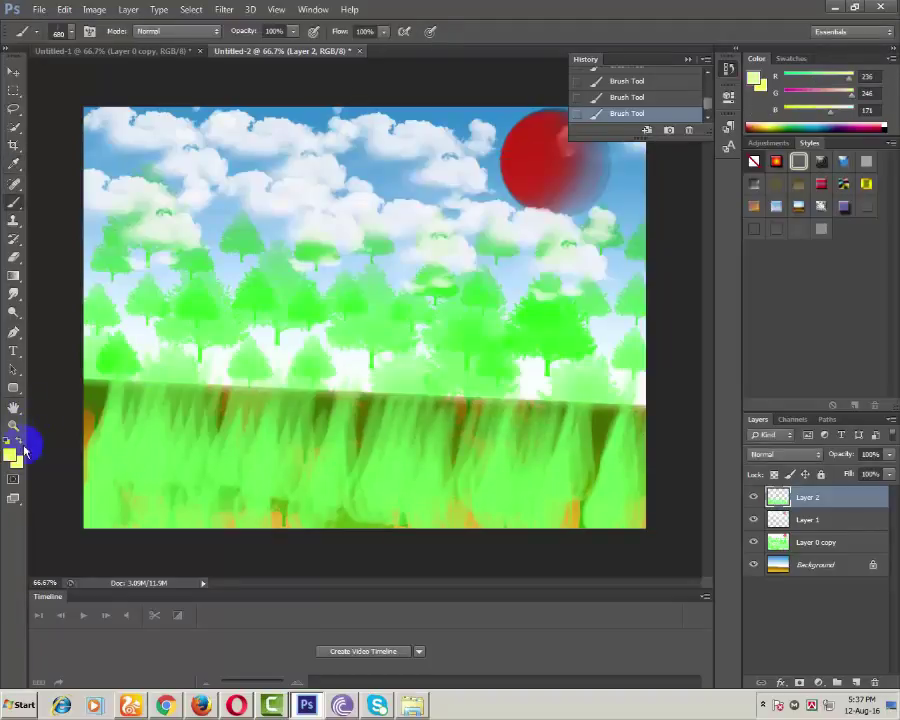
# - Set a light green background and paint tall pale strokes up over the trees
pyautogui.click(18, 462)
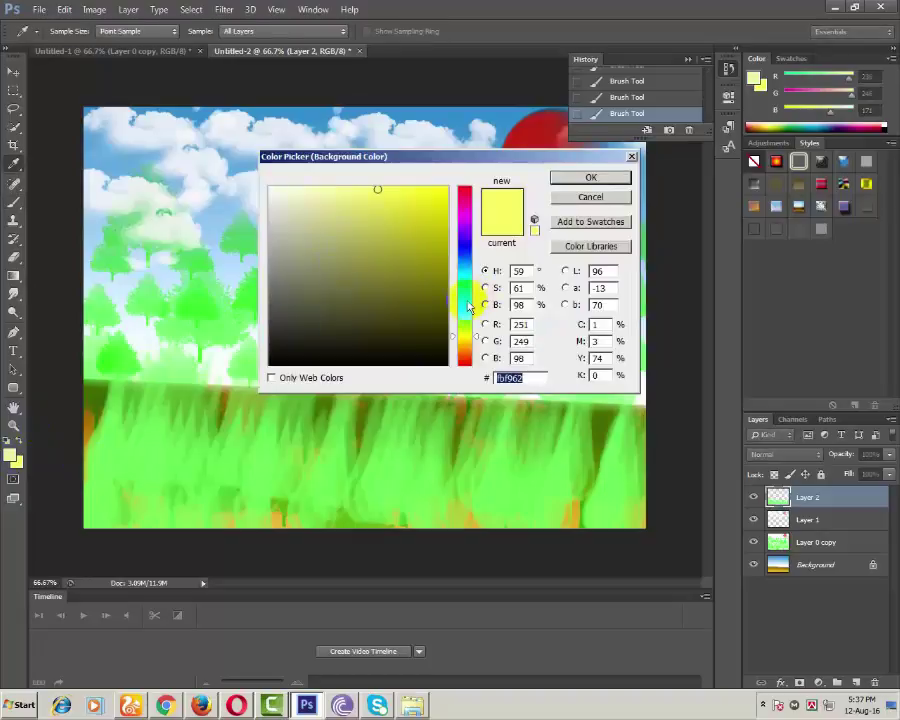
pyautogui.click(468, 323)
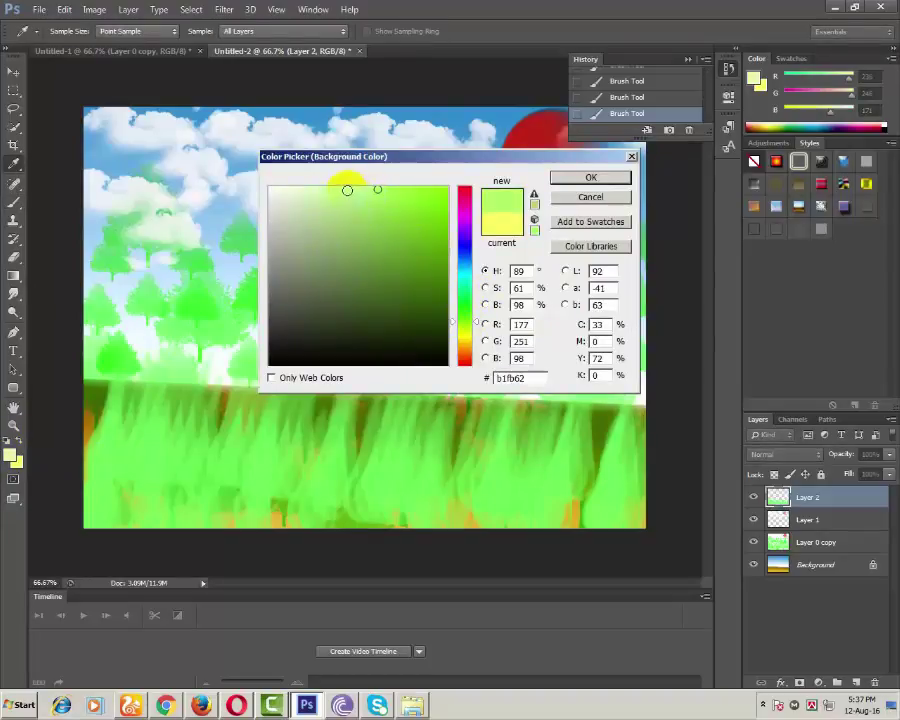
pyautogui.click(347, 190)
pyautogui.click(560, 178)
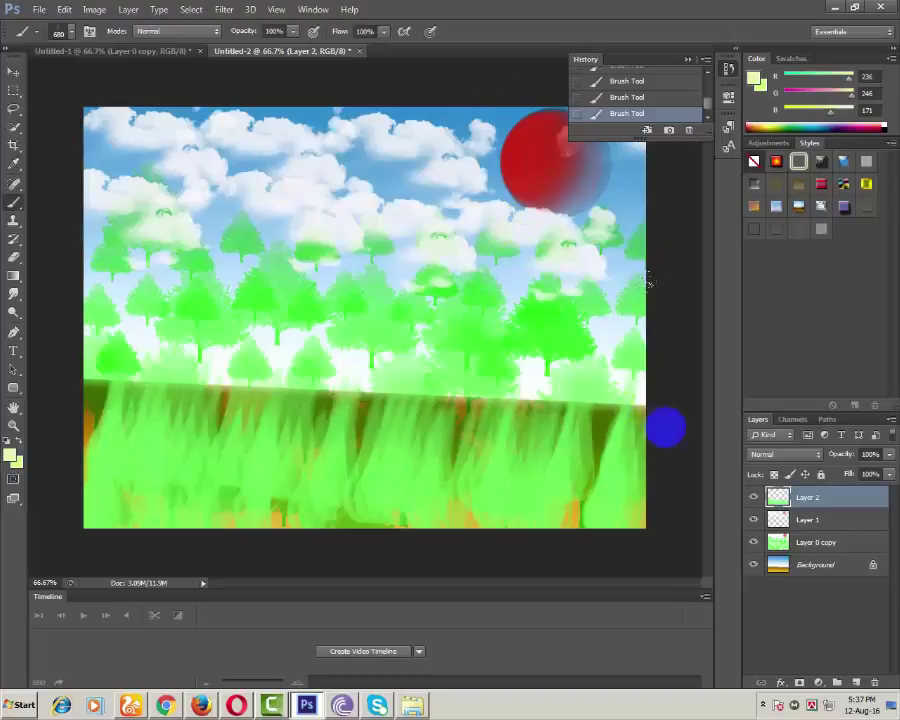
pyautogui.moveTo(604, 292)
pyautogui.mouseDown()
pyautogui.moveTo(241, 297)
pyautogui.moveTo(124, 289)
pyautogui.moveTo(86, 300)
pyautogui.moveTo(469, 318)
pyautogui.moveTo(400, 266)
pyautogui.moveTo(240, 290)
pyautogui.moveTo(84, 236)
pyautogui.mouseUp()
pyautogui.moveTo(600, 262)
pyautogui.mouseDown()
pyautogui.moveTo(456, 254)
pyautogui.moveTo(196, 346)
pyautogui.moveTo(150, 263)
pyautogui.mouseUp()
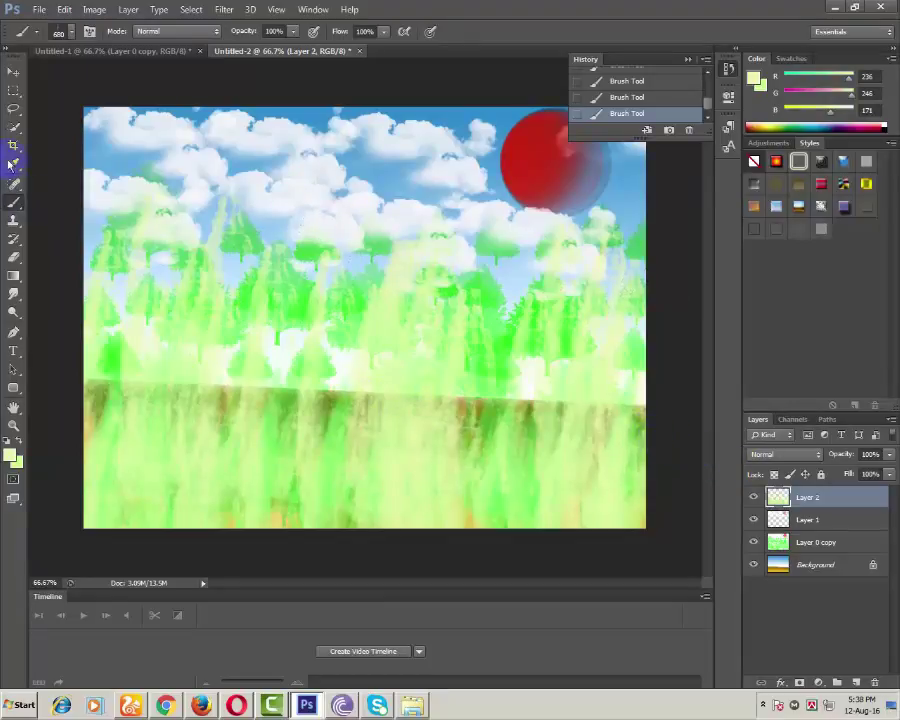
# - Save the painting to the Desktop as JPEG Untitled-2.jpg with default quality settings
pyautogui.click(14, 73)
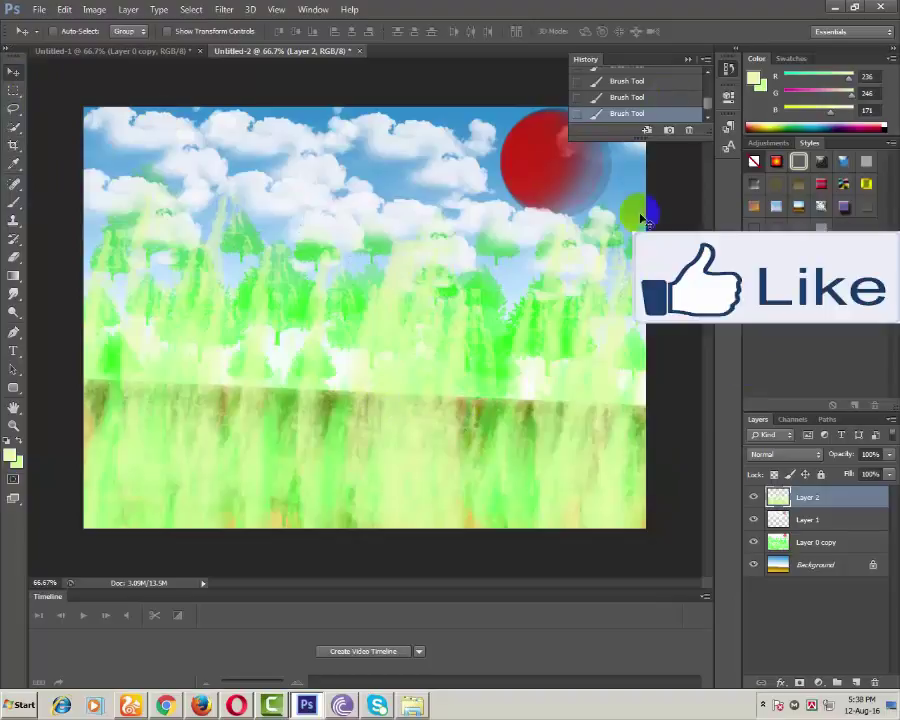
pyautogui.click(689, 62)
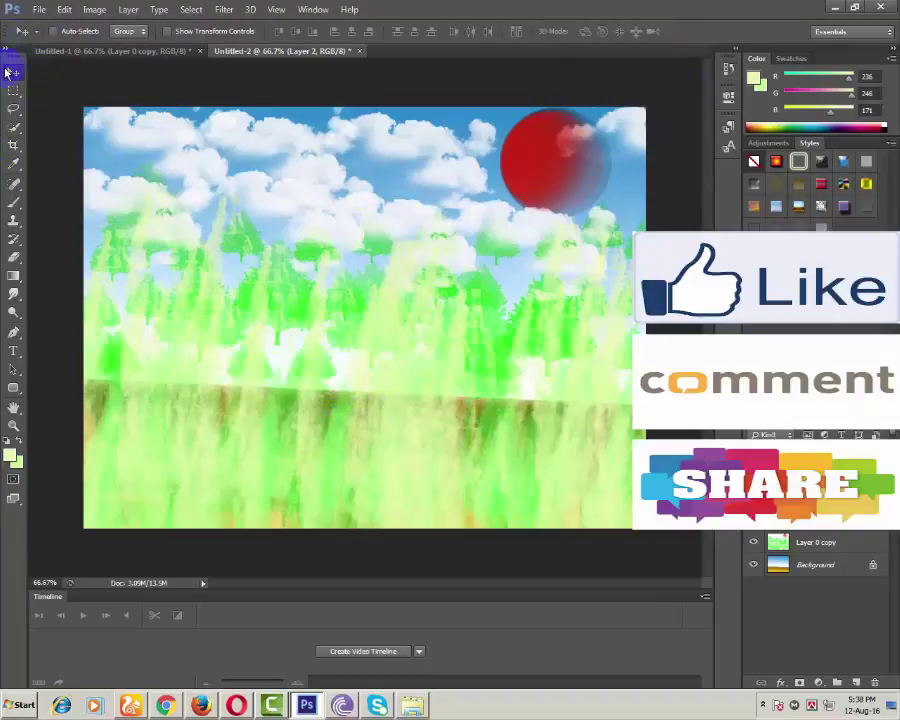
pyautogui.click(38, 10)
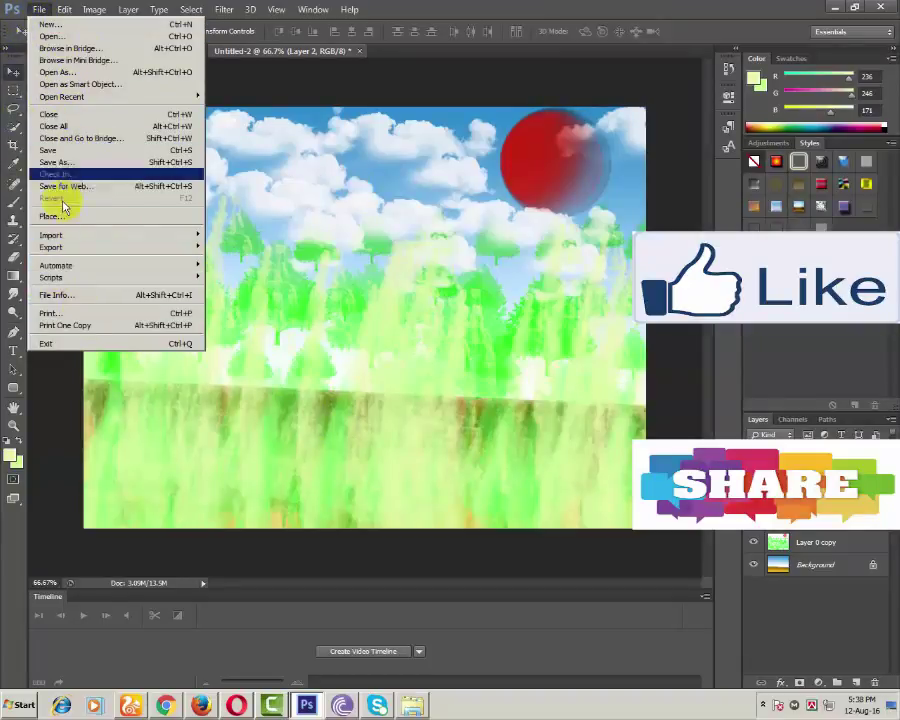
pyautogui.click(60, 162)
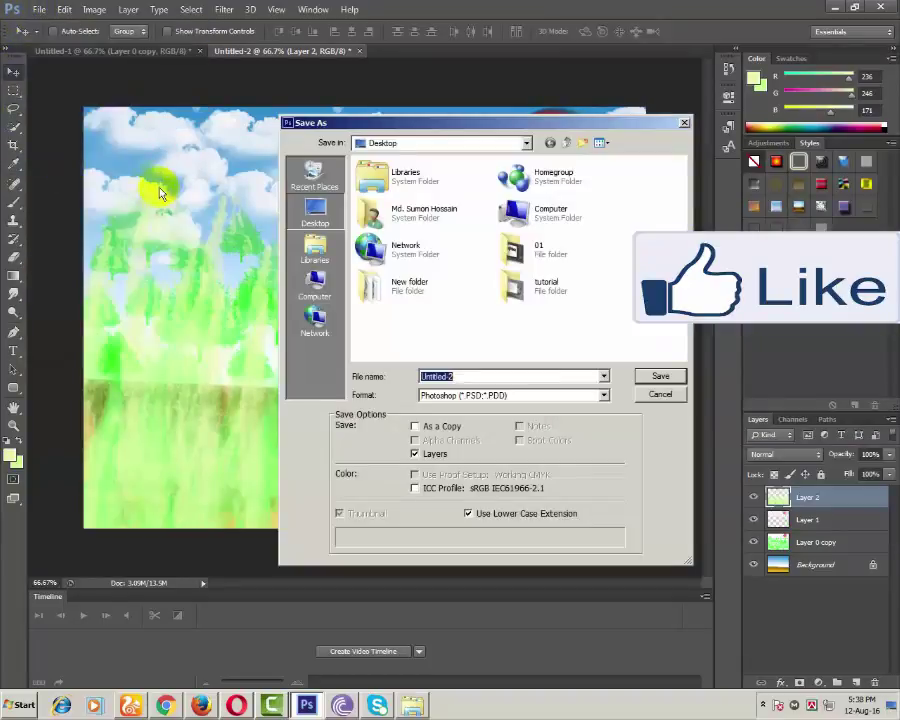
pyautogui.click(538, 395)
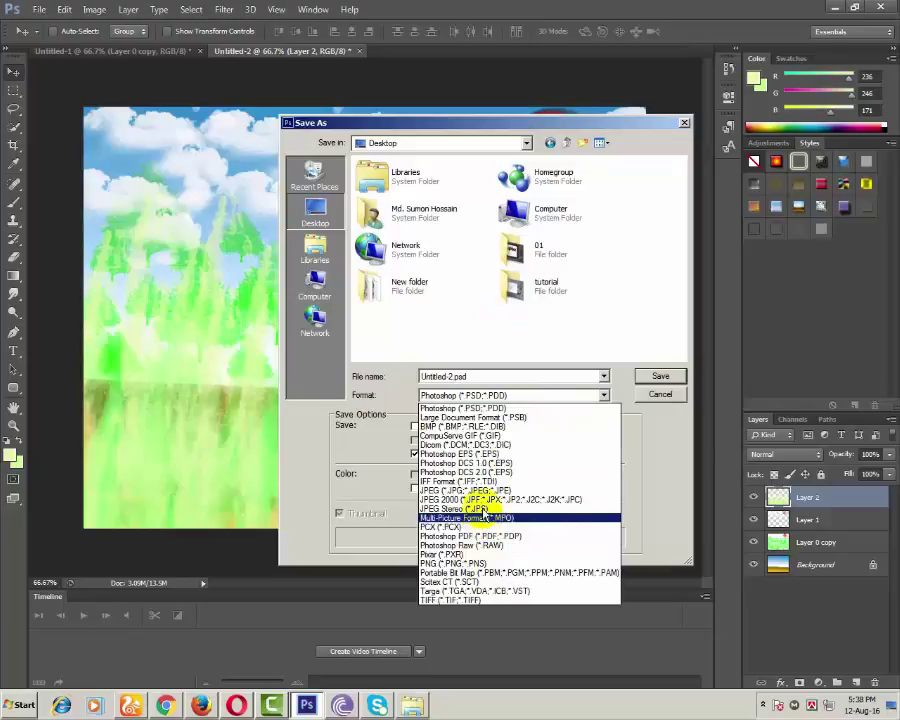
pyautogui.click(470, 490)
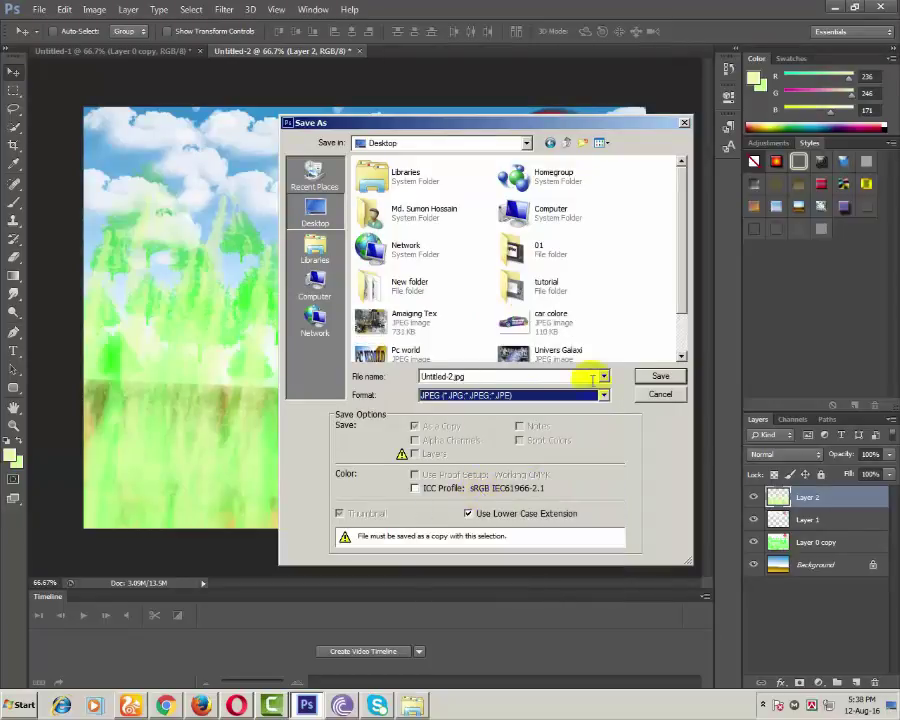
pyautogui.click(663, 378)
pyautogui.click(534, 193)
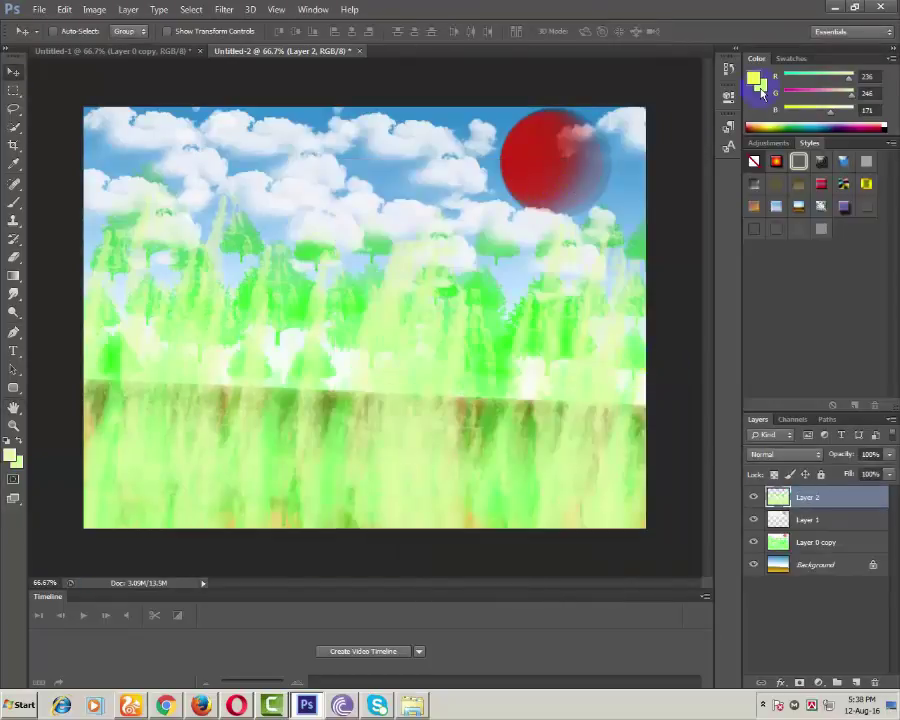
# - Minimize Photoshop, view Untitled-2 in Windows Photo Viewer, then close the viewer
pyautogui.click(833, 10)
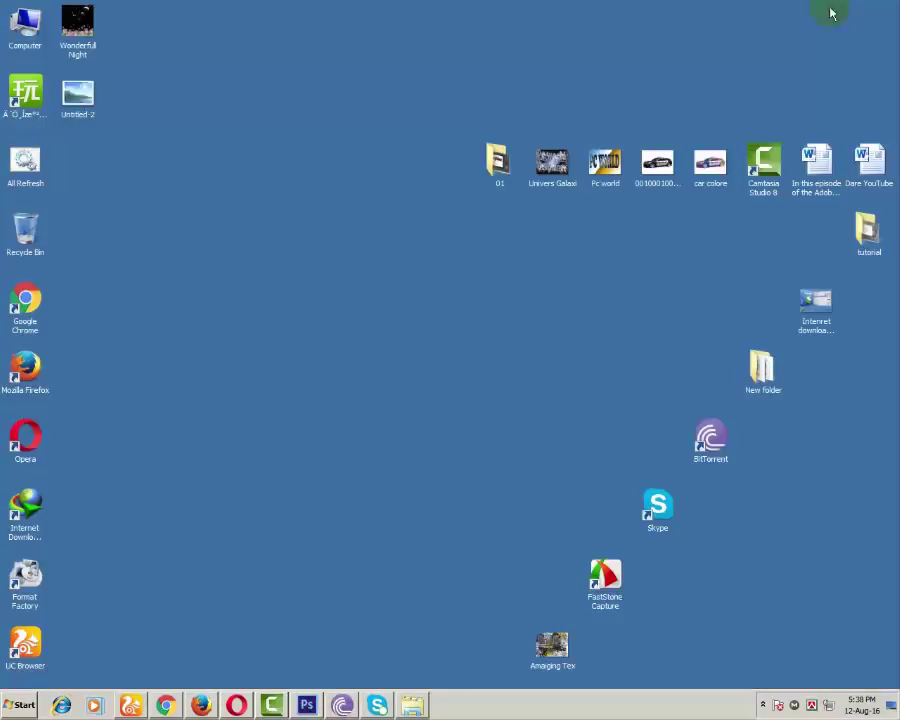
pyautogui.doubleClick(75, 113)
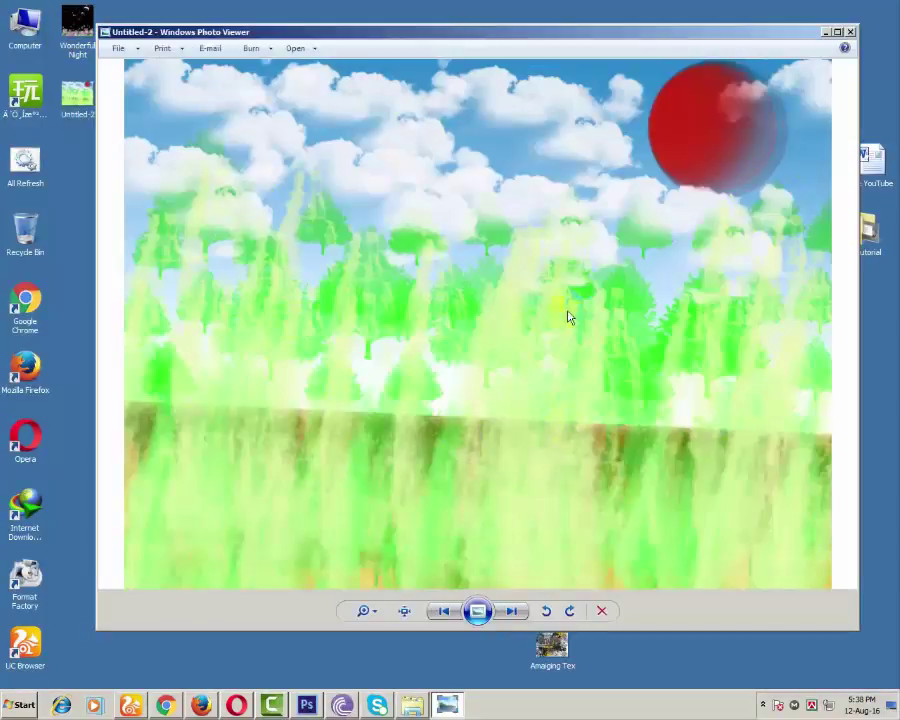
pyautogui.click(850, 33)
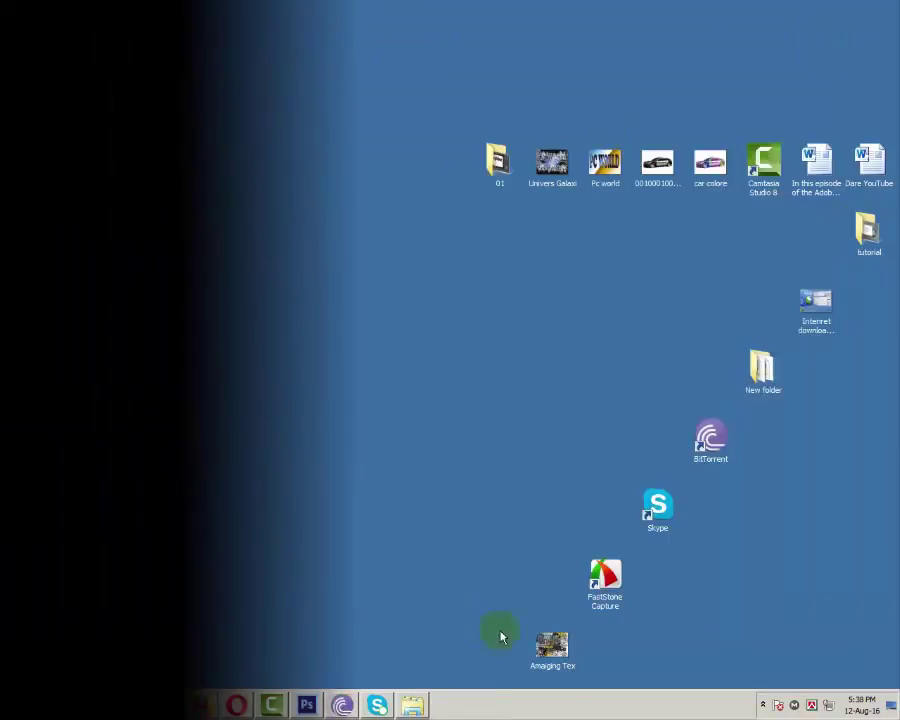